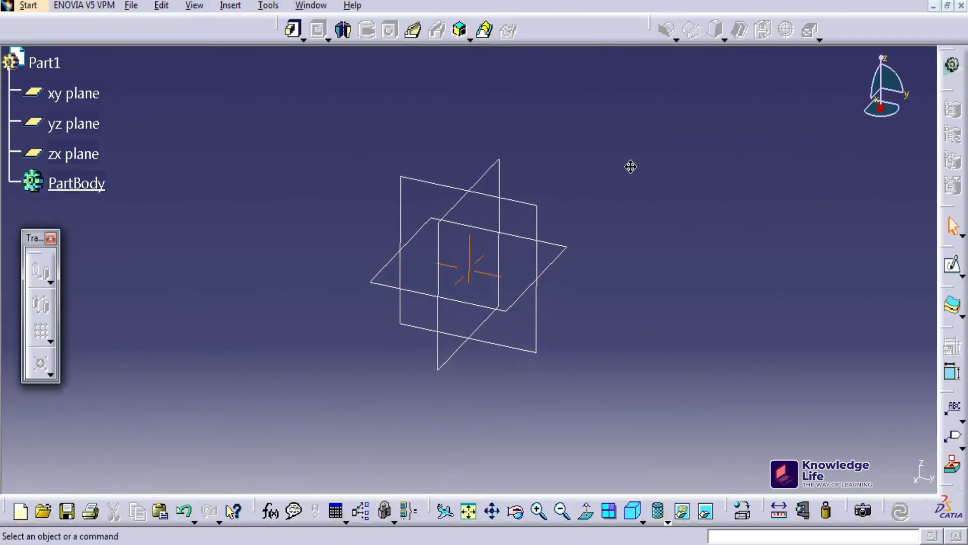
Step: On the yz plane, sketch a connected profile from the origin: about 33 mm left, 47 mm up and 80 mm right
{"action": "left_click", "coordinate": [526, 201]}
{"action": "left_click", "coordinate": [951, 263]}
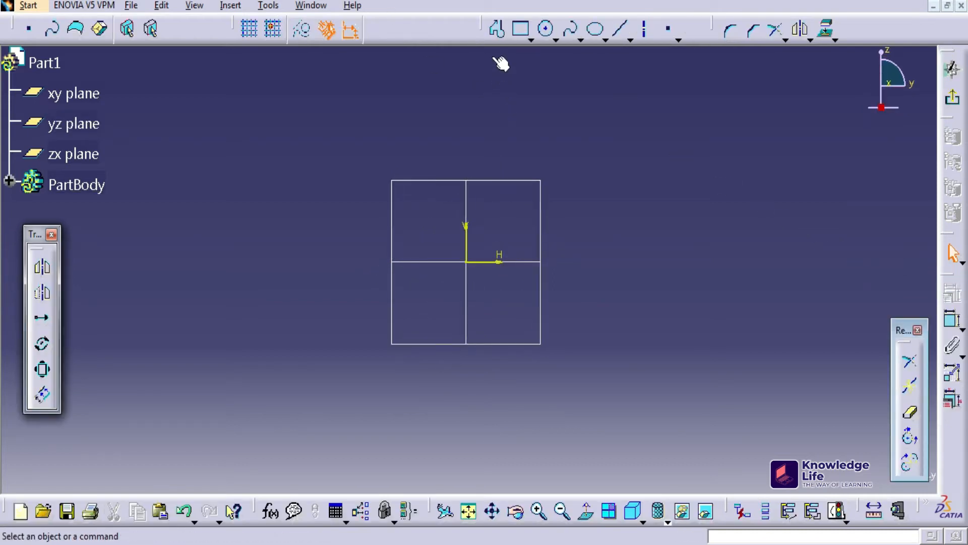
{"action": "left_click", "coordinate": [497, 29]}
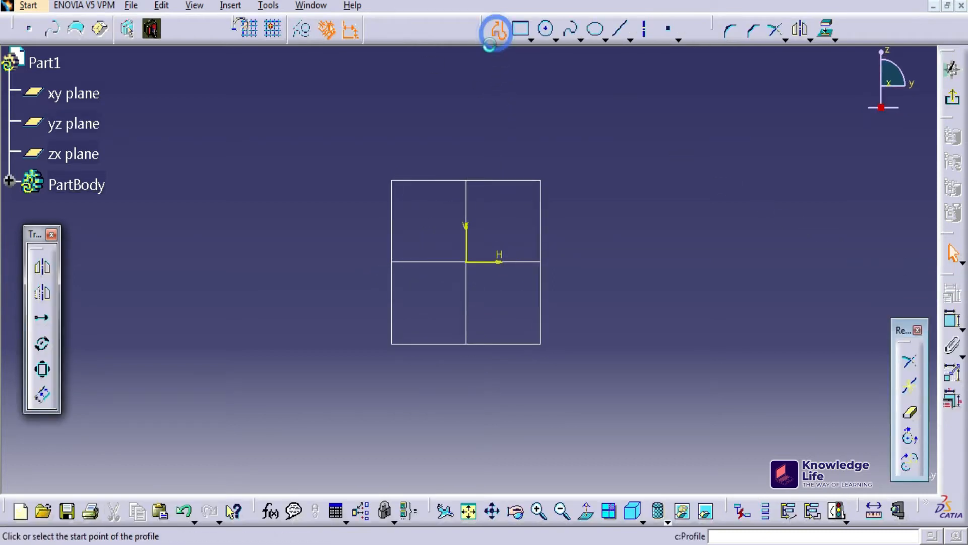
{"action": "left_click", "coordinate": [466, 261]}
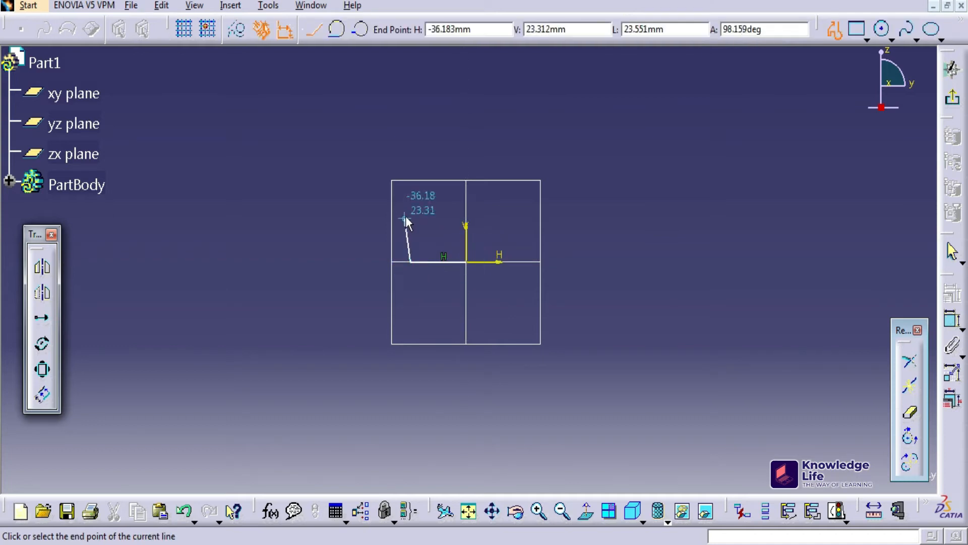
{"action": "left_click", "coordinate": [413, 174]}
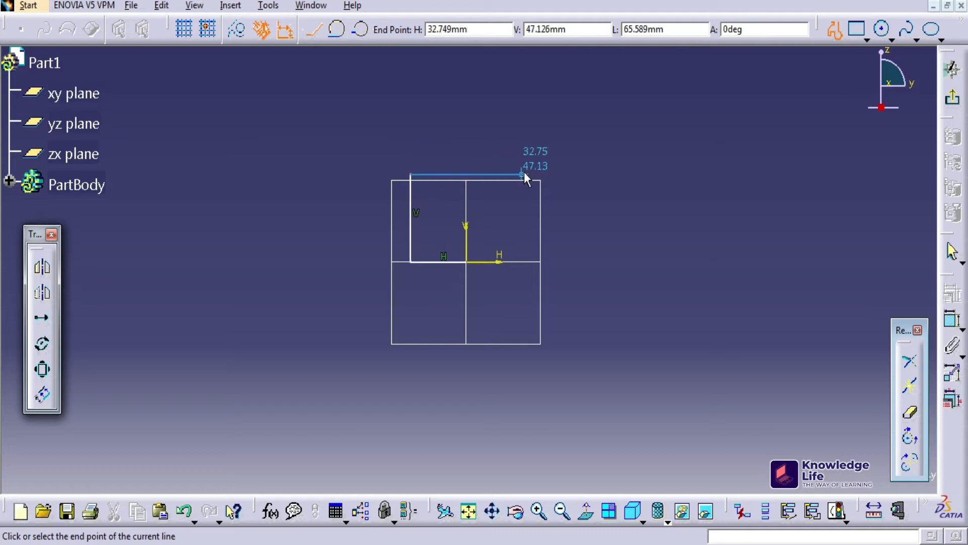
{"action": "left_click", "coordinate": [551, 175]}
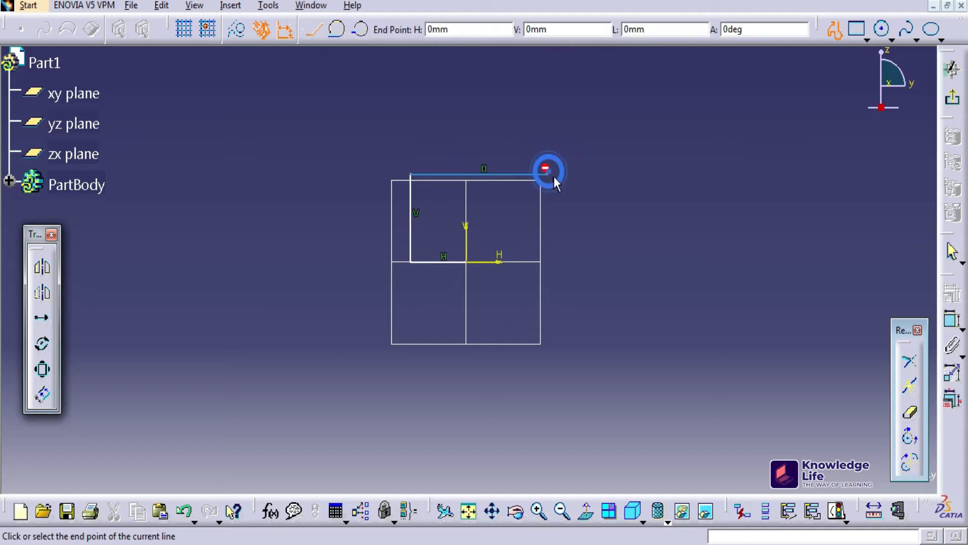
Step: Continue the profile with a tangent arc of about 33 mm radius, a short line down to the horizontal axis, and close it at the origin
{"action": "left_click", "coordinate": [337, 30]}
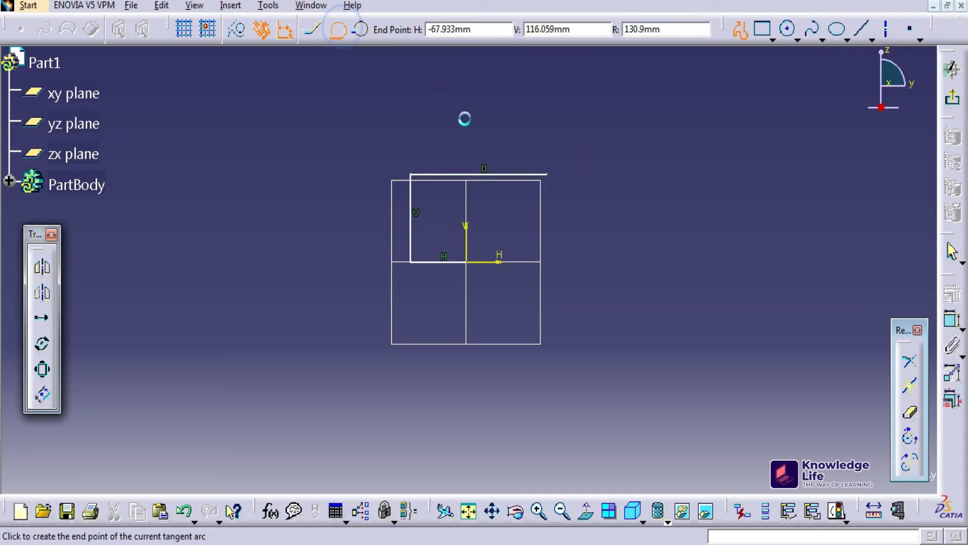
{"action": "left_click", "coordinate": [603, 236]}
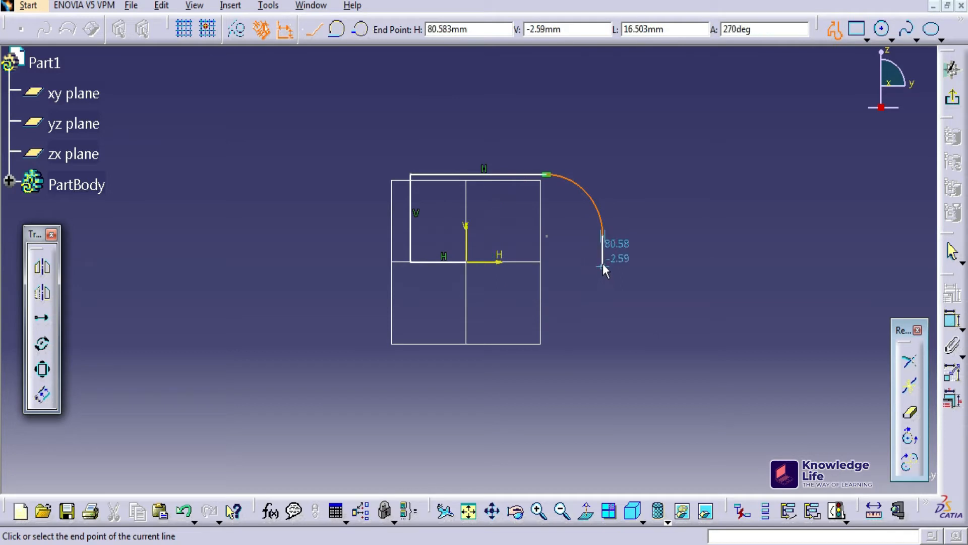
{"action": "left_click", "coordinate": [603, 261]}
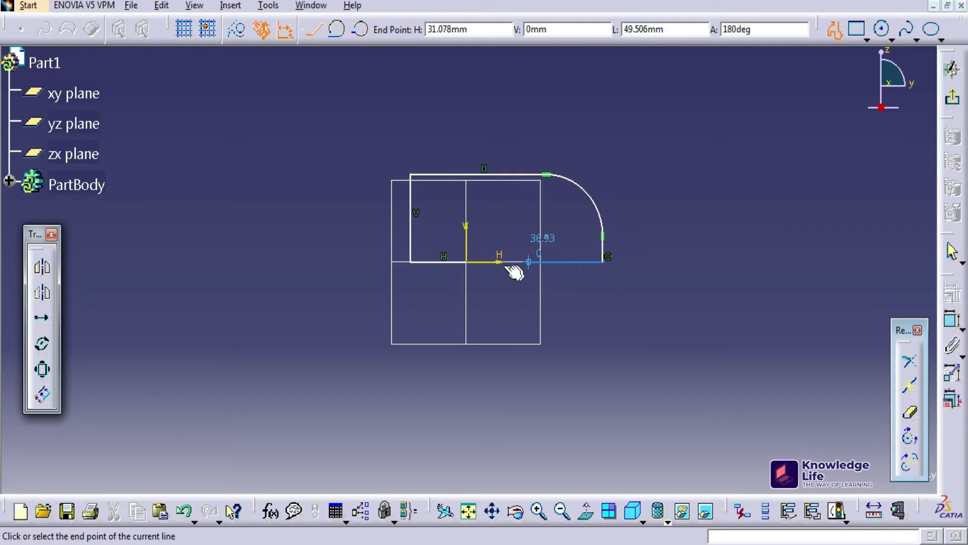
{"action": "left_click", "coordinate": [466, 262]}
Step: Dimension the bottom line between the profile's left corner and the origin, and set it to 36 mm
{"action": "left_click", "coordinate": [954, 324]}
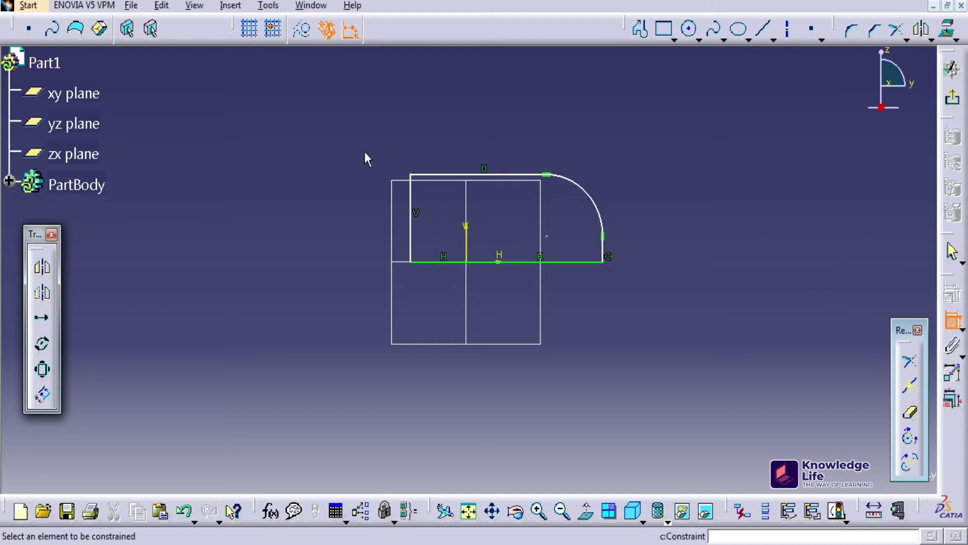
{"action": "left_click", "coordinate": [436, 262]}
{"action": "left_click", "coordinate": [434, 283]}
{"action": "double_click", "coordinate": [431, 284]}
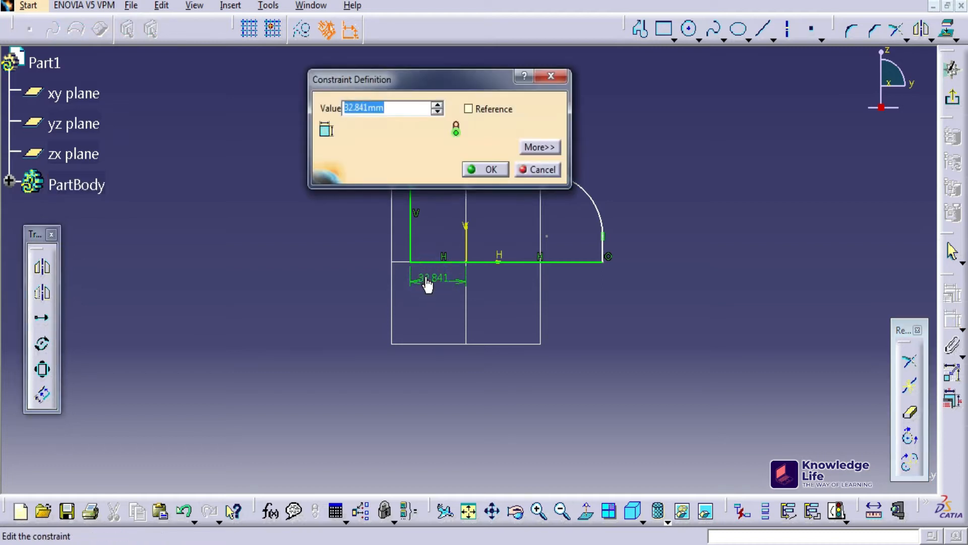
{"action": "type", "text": "36"}
{"action": "key", "text": "Return"}
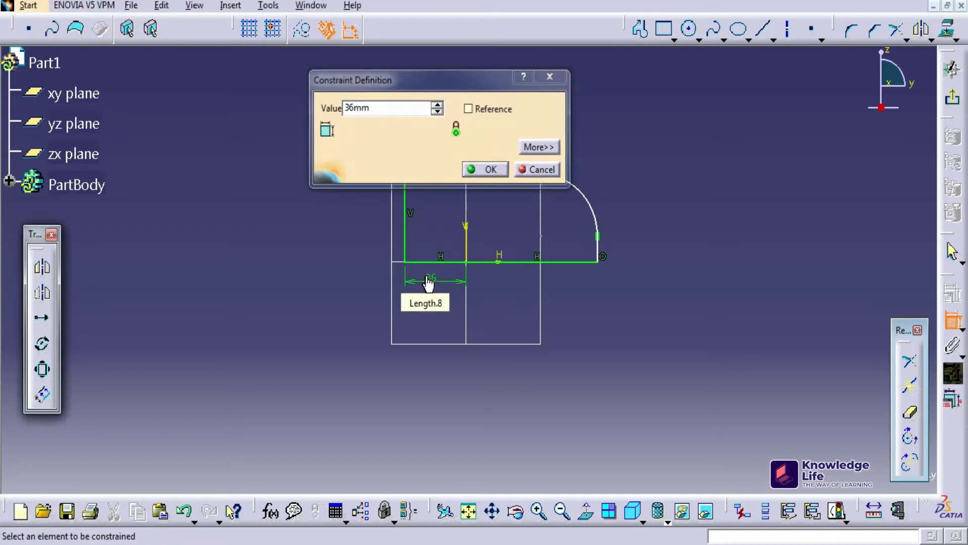
Step: Dimension the profile's overall width between its bottom left and bottom right corners, and set it to 120 mm
{"action": "left_click", "coordinate": [596, 261]}
{"action": "left_click", "coordinate": [406, 262]}
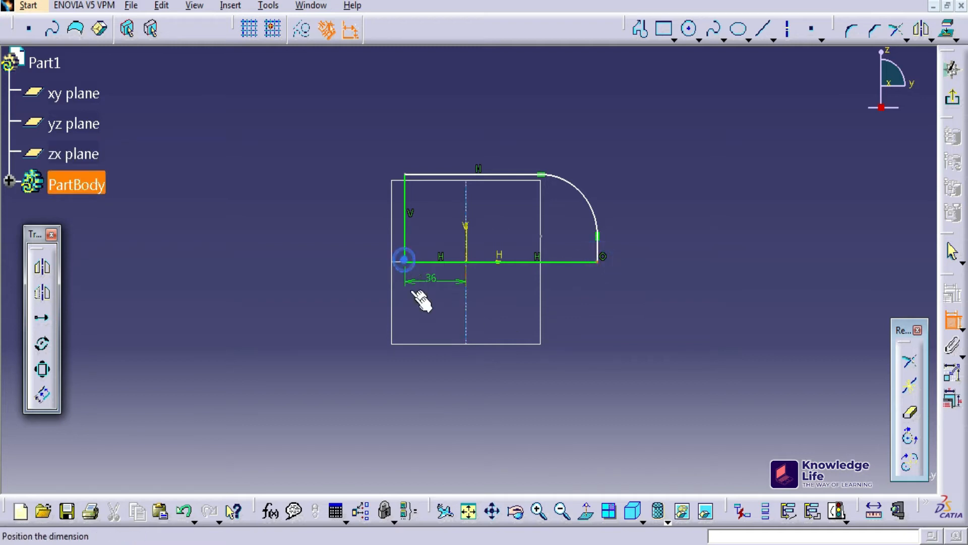
{"action": "left_click", "coordinate": [453, 330]}
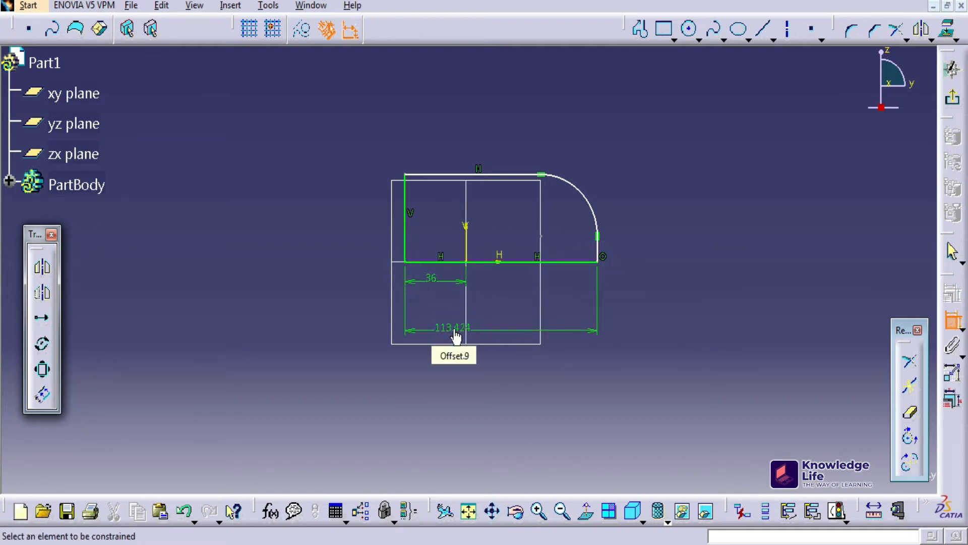
{"action": "double_click", "coordinate": [455, 333]}
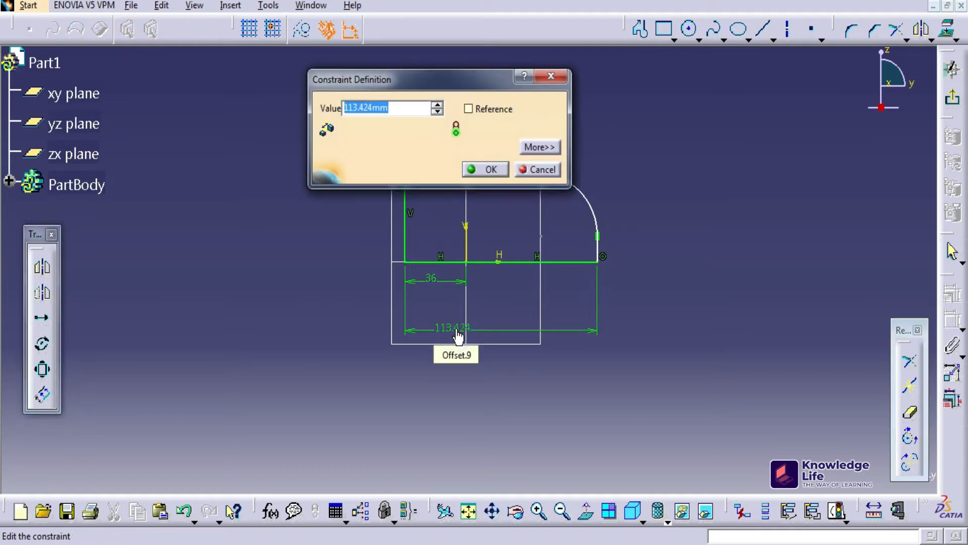
{"action": "key", "text": "Return"}
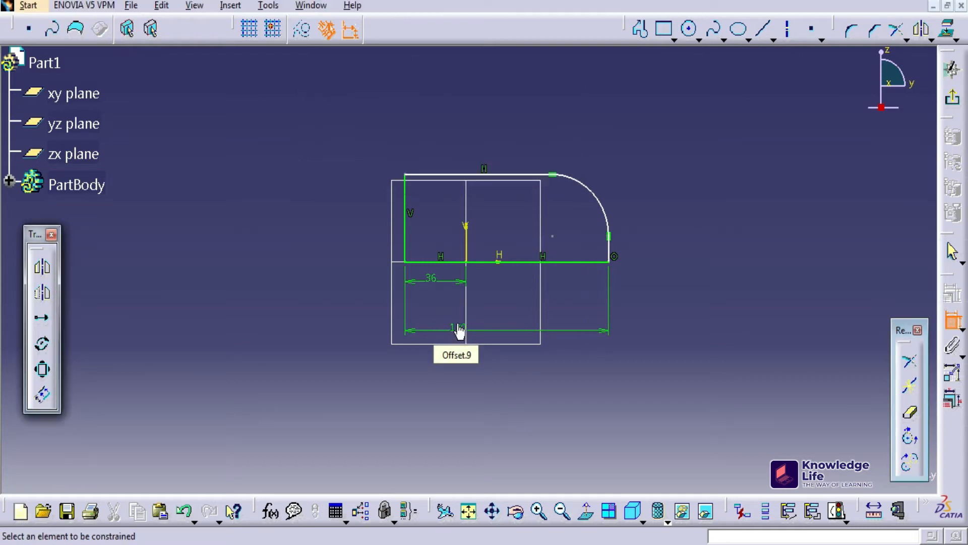
Step: Dimension the corner arc's radius and set it to 30 mm
{"action": "left_click", "coordinate": [591, 190]}
{"action": "left_click", "coordinate": [625, 171]}
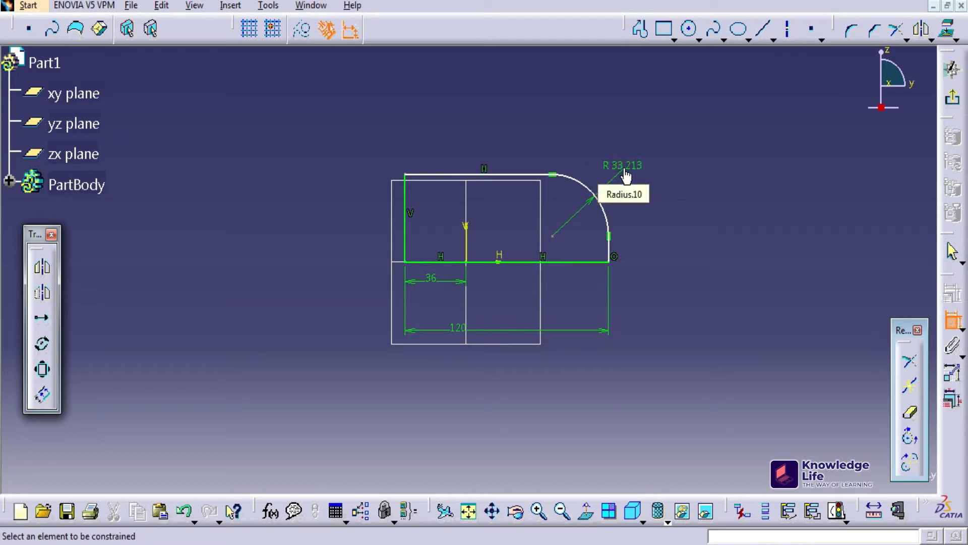
{"action": "double_click", "coordinate": [625, 171]}
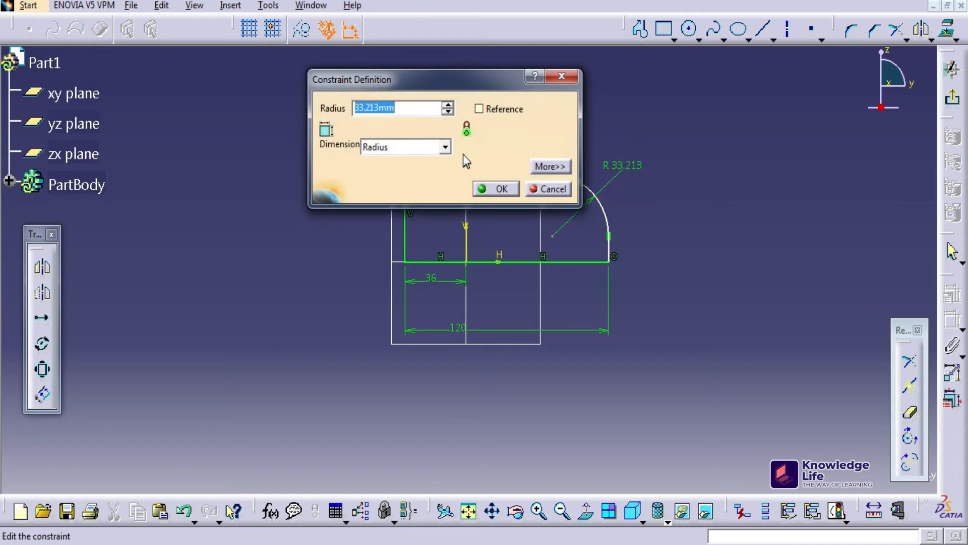
{"action": "type", "text": "30"}
{"action": "key", "text": "Return"}
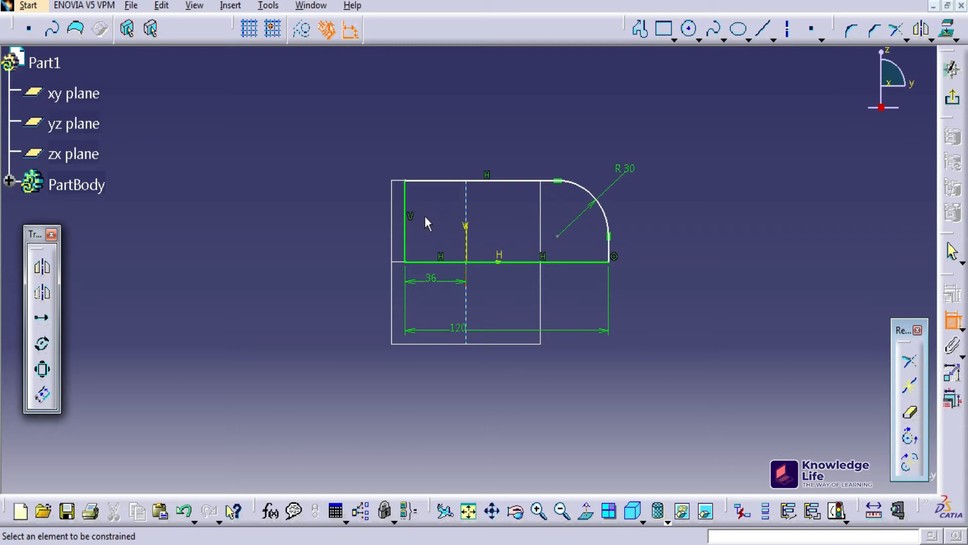
Step: Dimension the height of the profile's vertical left edge
{"action": "left_click", "coordinate": [413, 229]}
{"action": "left_click", "coordinate": [329, 211]}
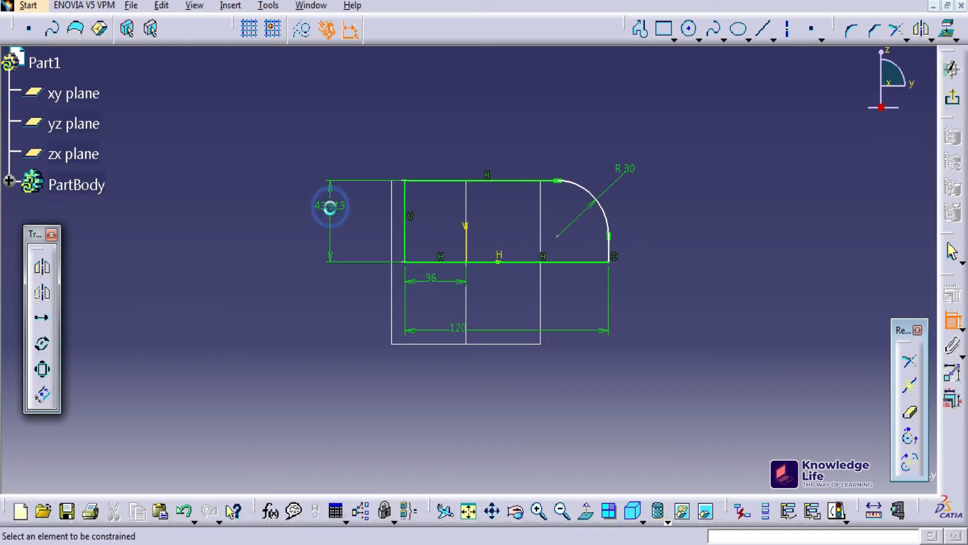
{"action": "double_click", "coordinate": [330, 213]}
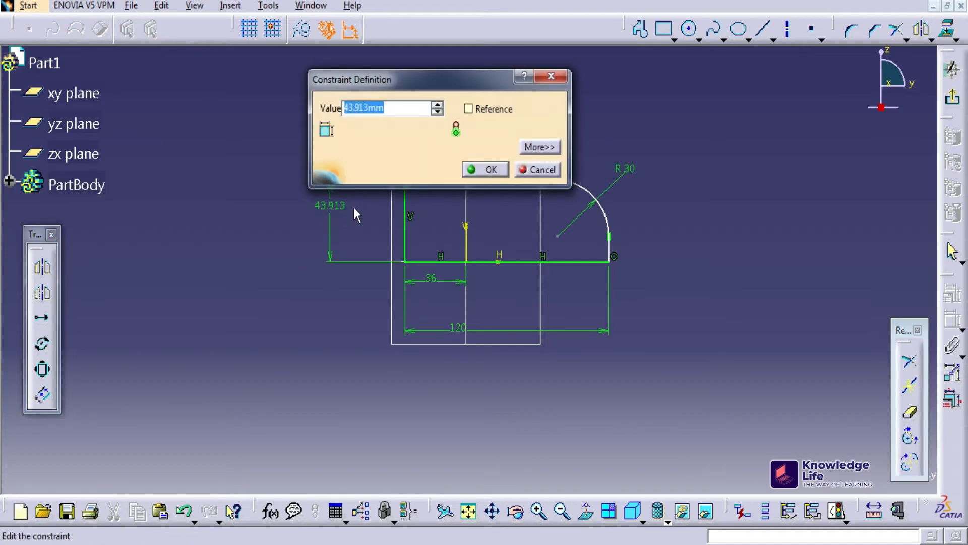
{"action": "type", "text": "45"}
{"action": "key", "text": "Return"}
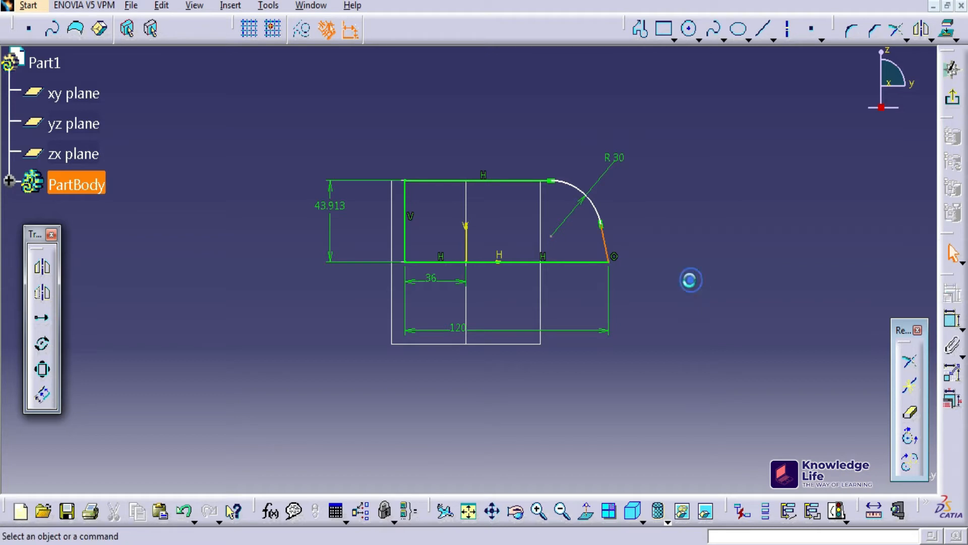
Step: Apply a vertical constraint to the short line below the arc, and exit the sketch
{"action": "left_click", "coordinate": [603, 236]}
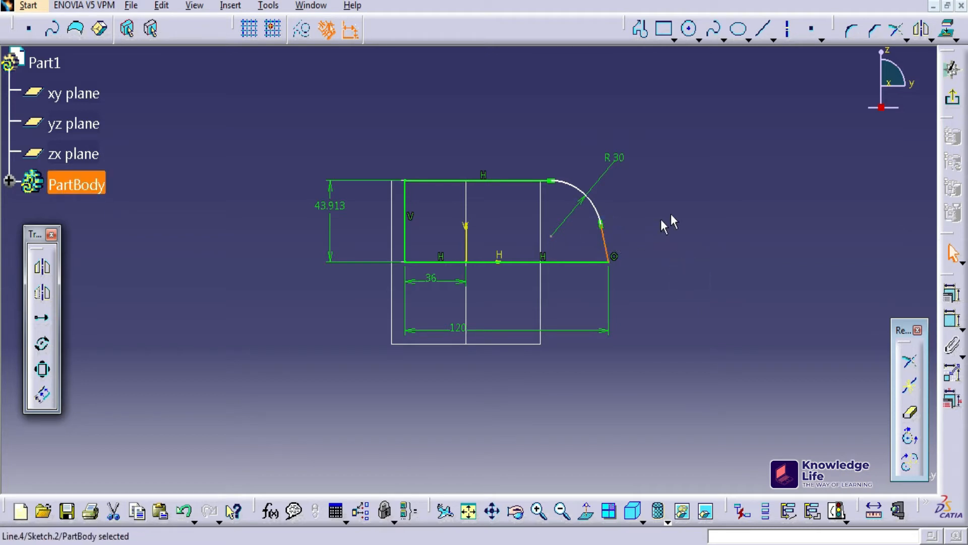
{"action": "left_click", "coordinate": [949, 296]}
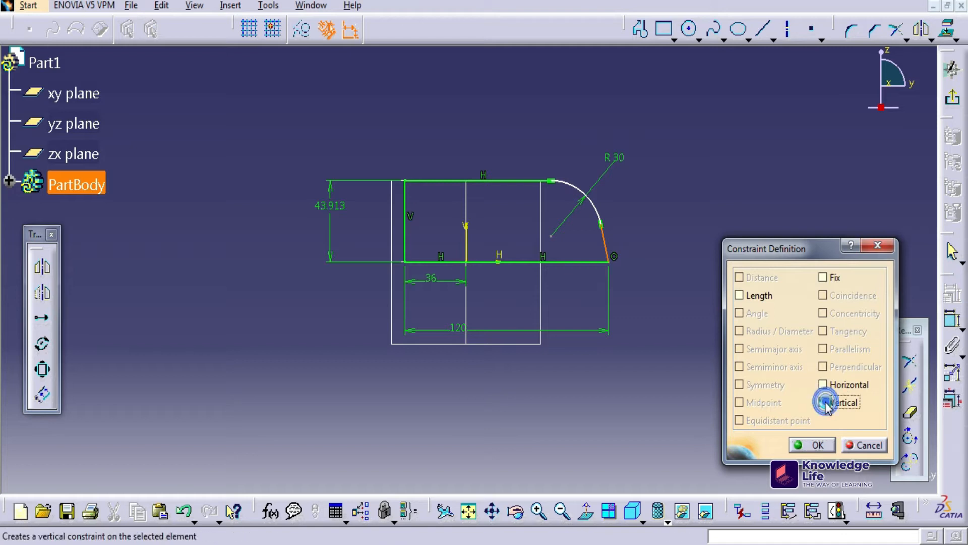
{"action": "left_click", "coordinate": [824, 402]}
{"action": "left_click", "coordinate": [811, 444]}
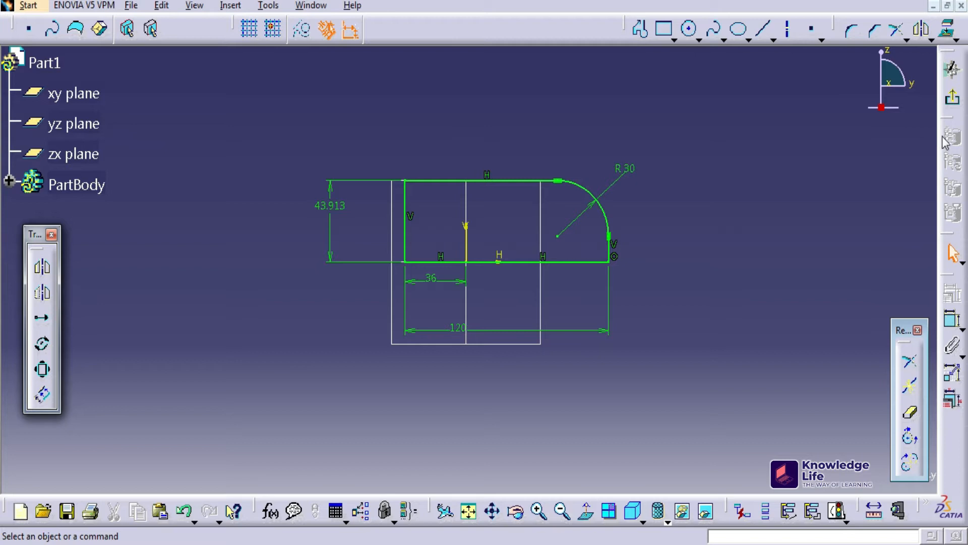
{"action": "left_click", "coordinate": [952, 99]}
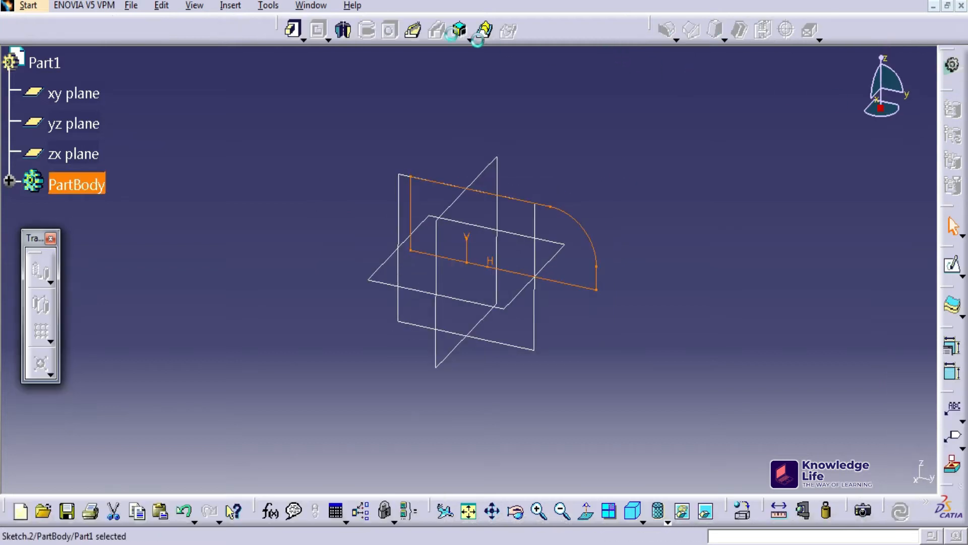
Step: Pad the profile sketch with a length of 36 mm and mirrored extent
{"action": "left_click", "coordinate": [294, 25]}
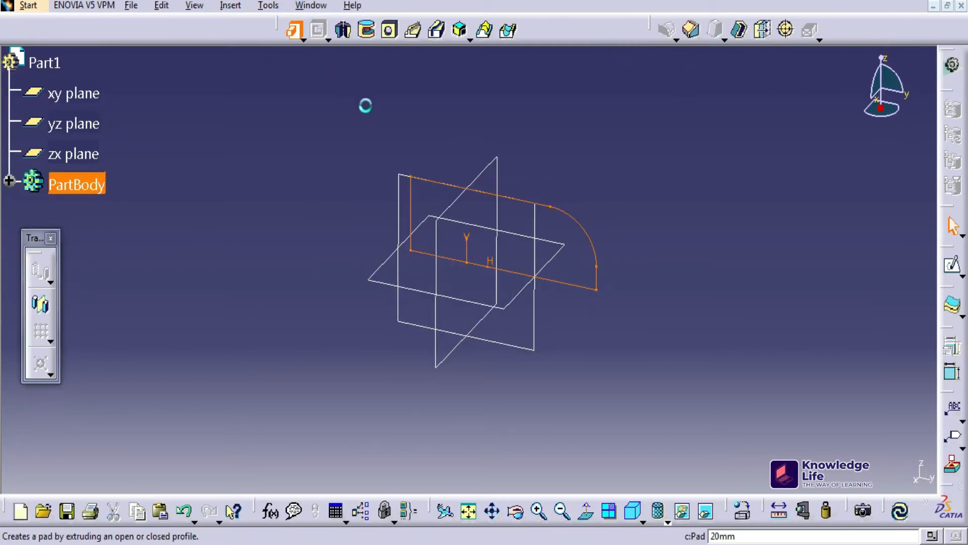
{"action": "double_click", "coordinate": [258, 191]}
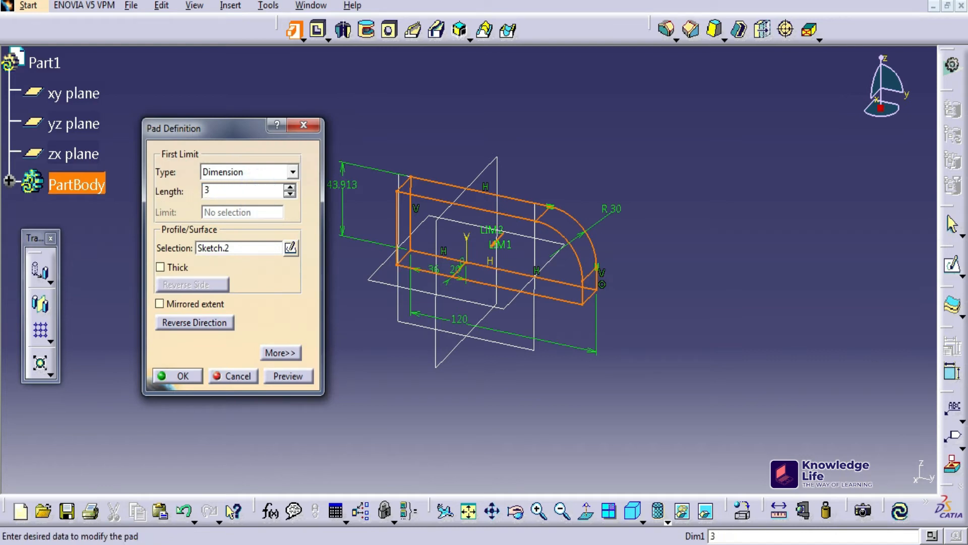
{"action": "type", "text": "36"}
{"action": "left_click", "coordinate": [411, 121]}
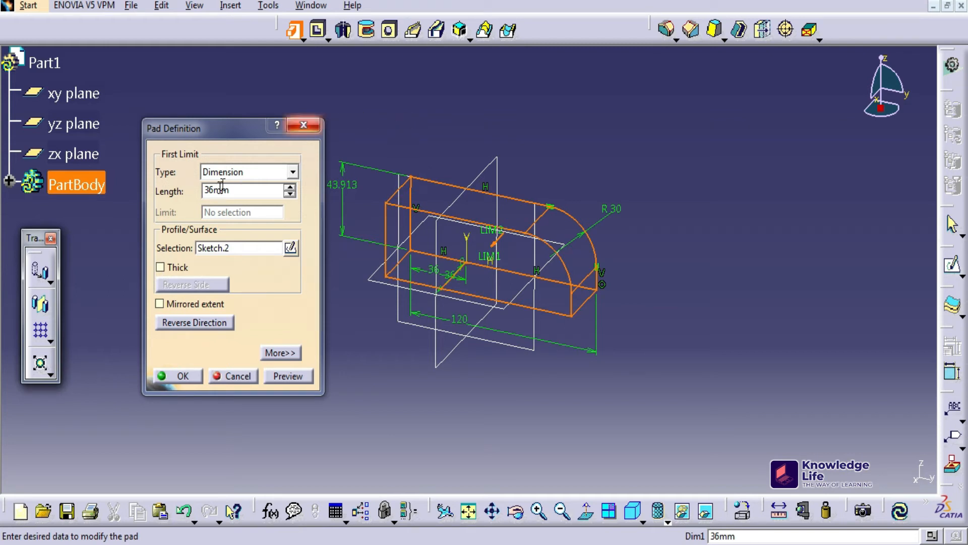
{"action": "left_click", "coordinate": [161, 303]}
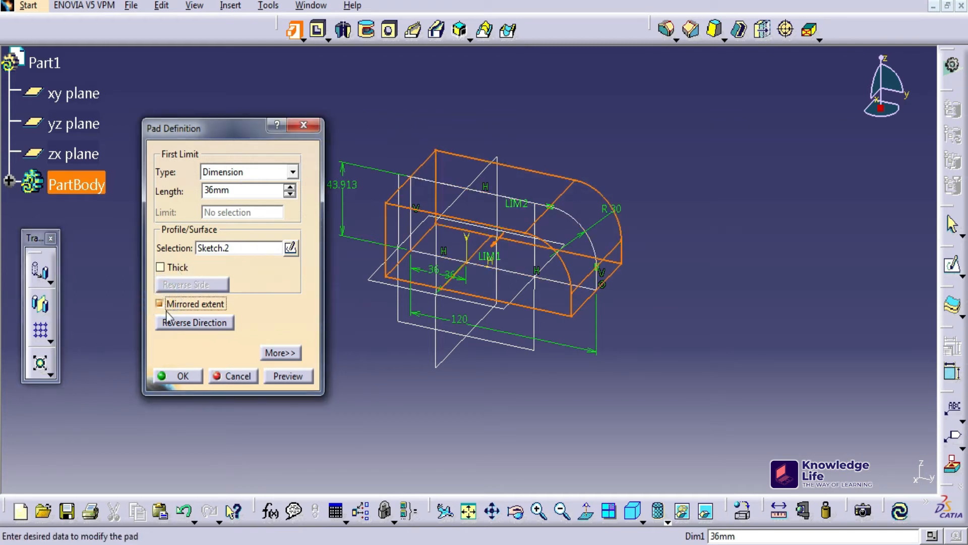
{"action": "left_click", "coordinate": [192, 378]}
{"action": "left_click", "coordinate": [232, 208]}
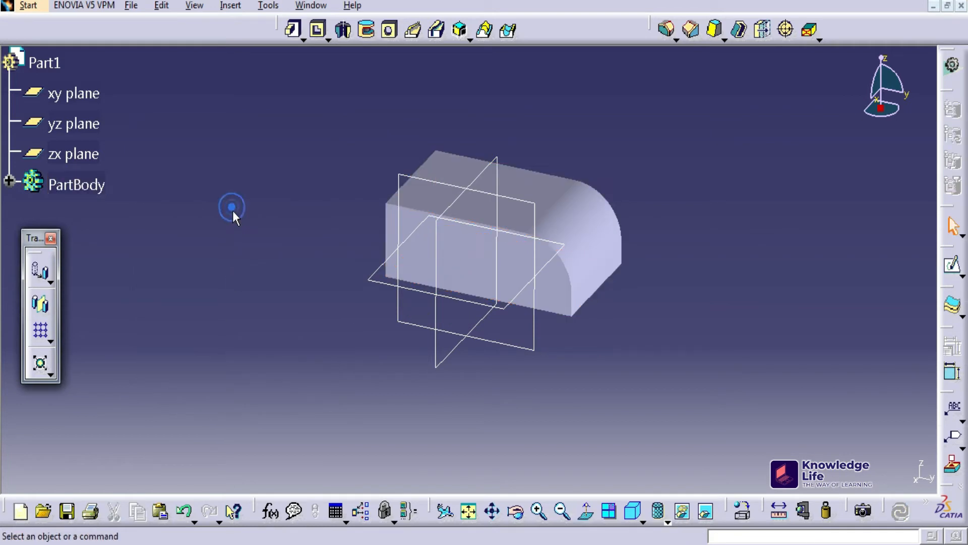
Step: Apply a tritangent fillet between the pad's two flat side faces, removing the vertical end face opposite the arc
{"action": "middle_click_drag", "start_coordinate": [277, 259], "coordinate": [269, 231]}
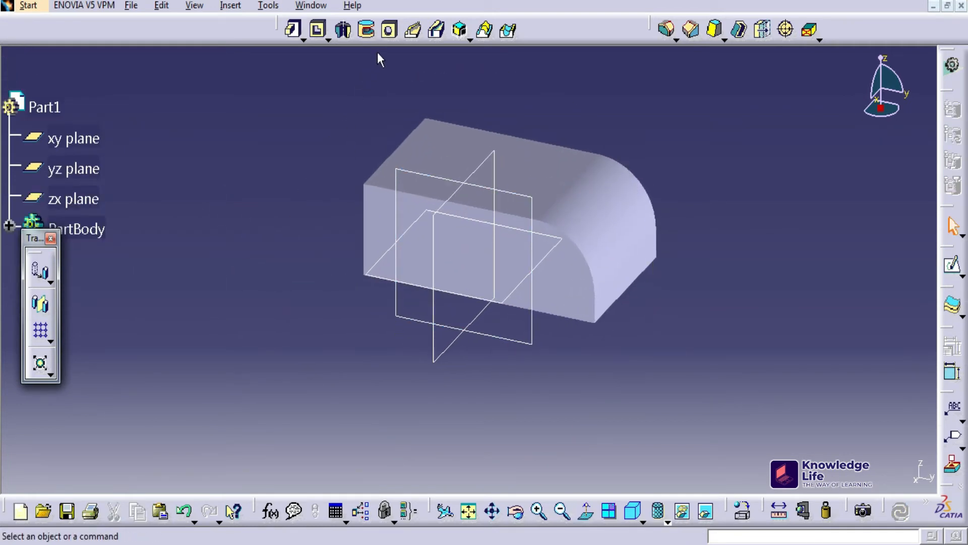
{"action": "left_click", "coordinate": [675, 40]}
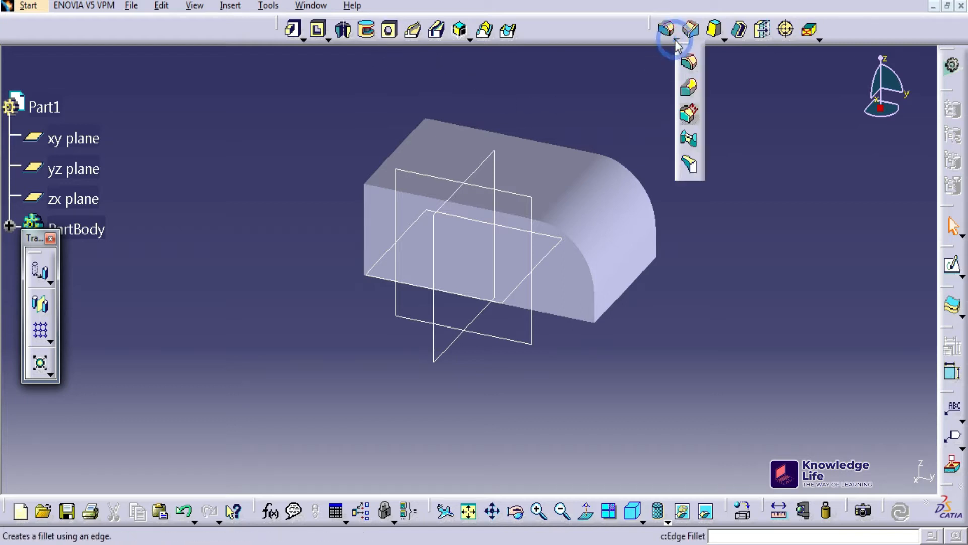
{"action": "left_click", "coordinate": [690, 165]}
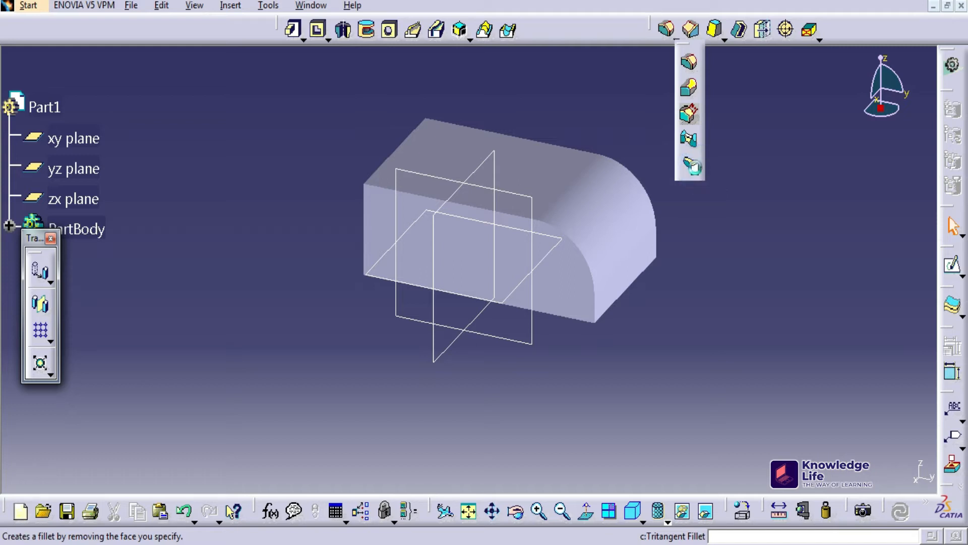
{"action": "middle_click_drag", "start_coordinate": [300, 141], "coordinate": [330, 162]}
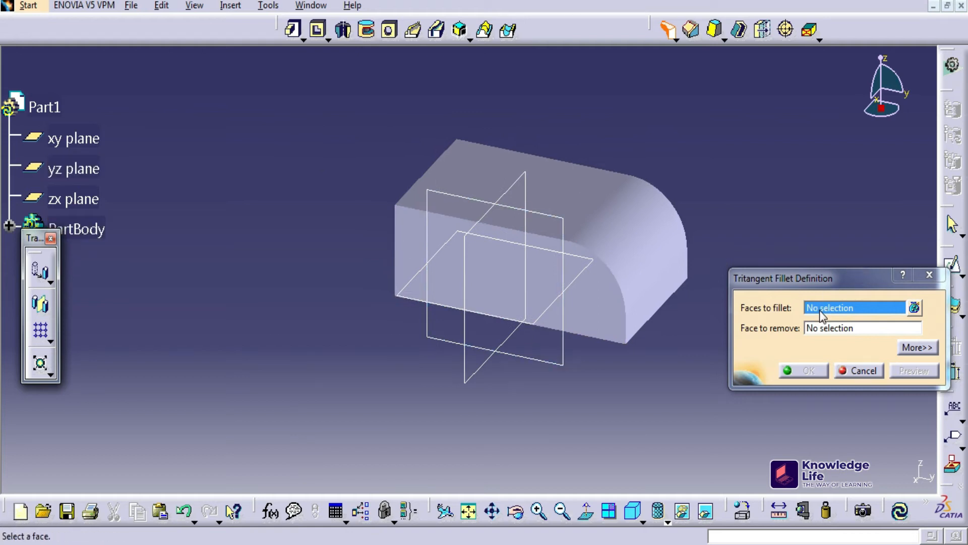
{"action": "left_click", "coordinate": [412, 239]}
{"action": "middle_click_drag", "start_coordinate": [735, 180], "coordinate": [485, 200]}
{"action": "left_click", "coordinate": [509, 169]}
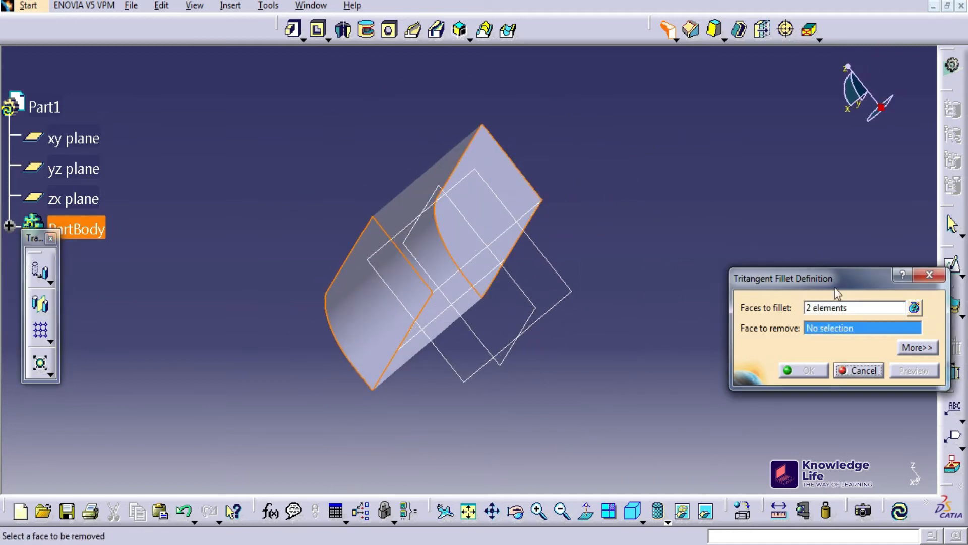
{"action": "middle_click_drag", "start_coordinate": [609, 121], "coordinate": [543, 227]}
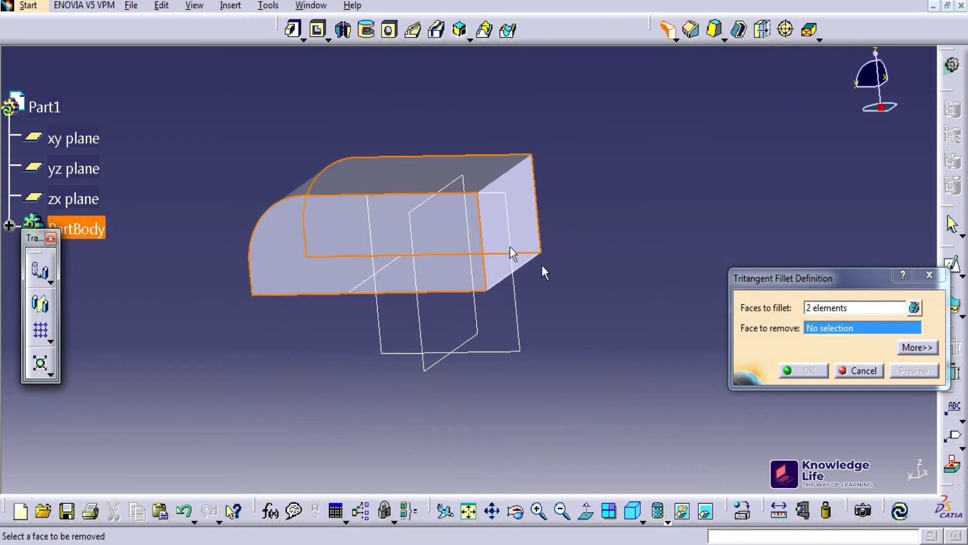
{"action": "left_click", "coordinate": [520, 201]}
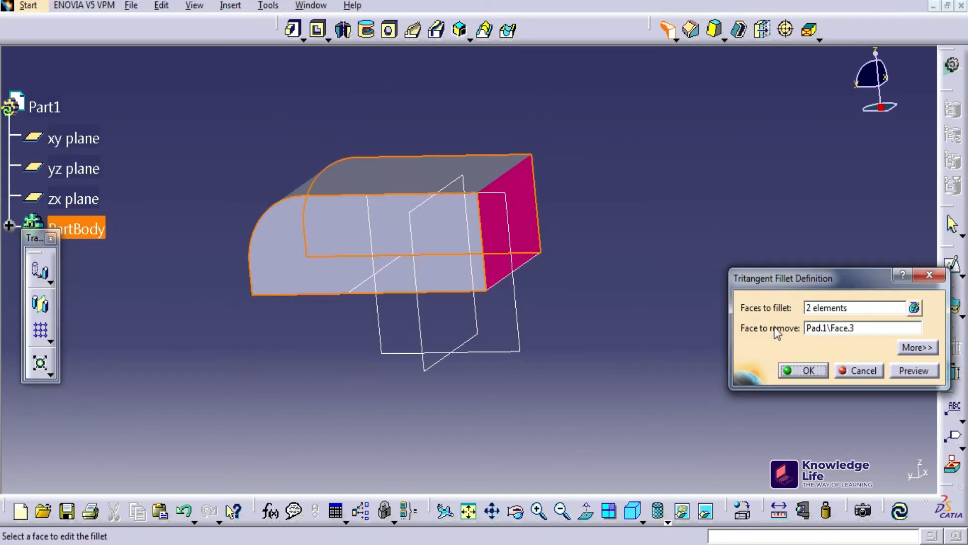
{"action": "left_click", "coordinate": [805, 371]}
Step: Round the tangent edge chain around the flat upper face with an 8 mm edge fillet
{"action": "middle_click_drag", "start_coordinate": [662, 208], "coordinate": [762, 204]}
{"action": "middle_click_drag", "start_coordinate": [424, 80], "coordinate": [506, 216]}
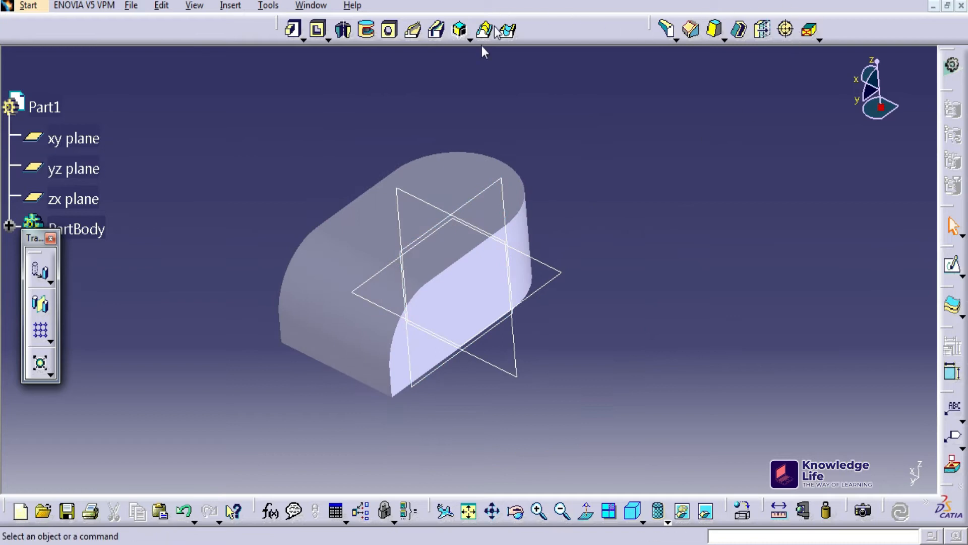
{"action": "left_click", "coordinate": [675, 39]}
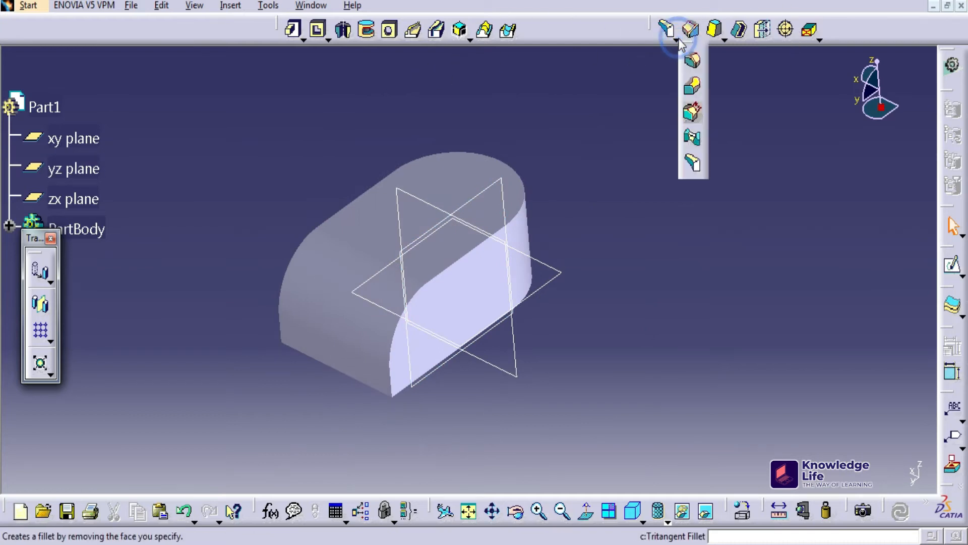
{"action": "left_click", "coordinate": [694, 63]}
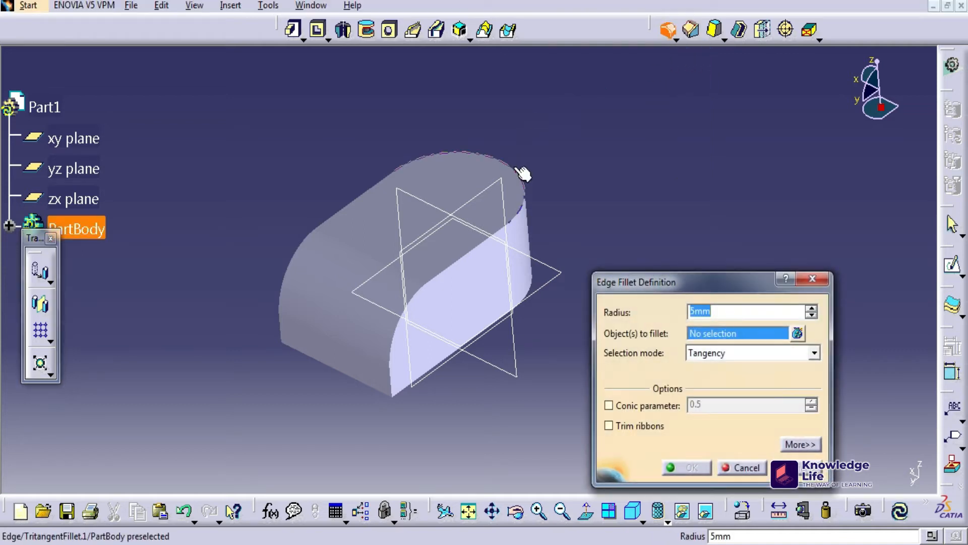
{"action": "left_click", "coordinate": [521, 174]}
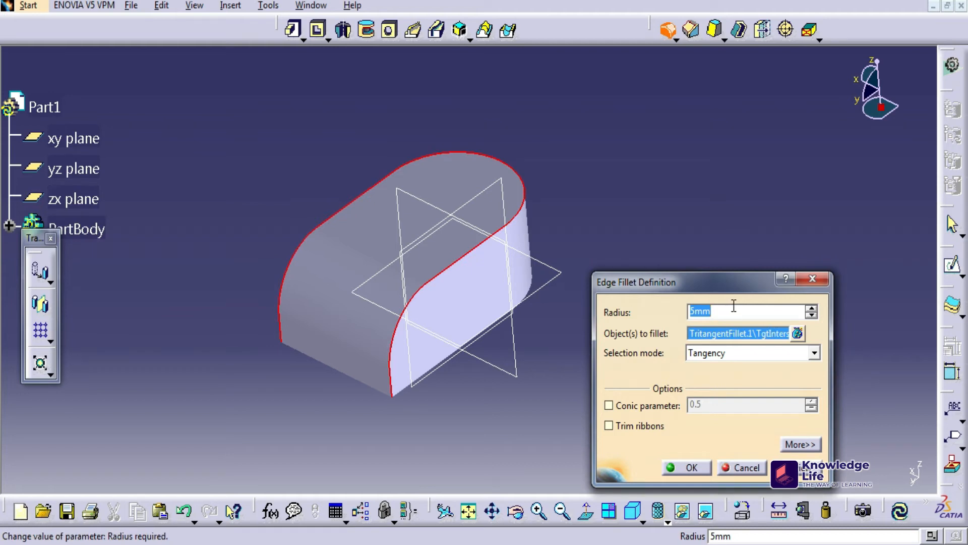
{"action": "left_click", "coordinate": [750, 316]}
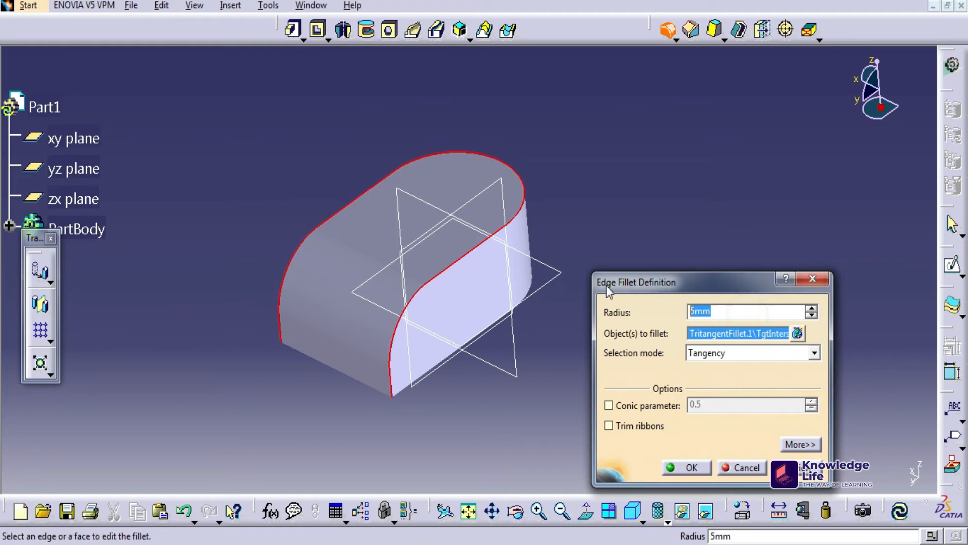
{"action": "type", "text": "8"}
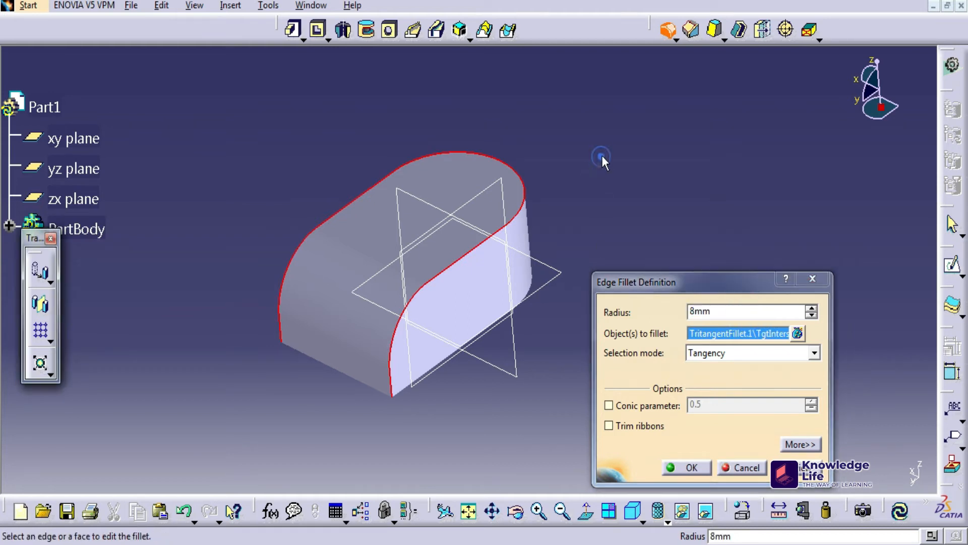
{"action": "left_click", "coordinate": [693, 466]}
Step: Start a sketch on the flat upper face and draw a circle about 35 mm in diameter centred on the origin
{"action": "middle_click_drag", "start_coordinate": [694, 466], "coordinate": [553, 199]}
{"action": "left_click", "coordinate": [378, 243]}
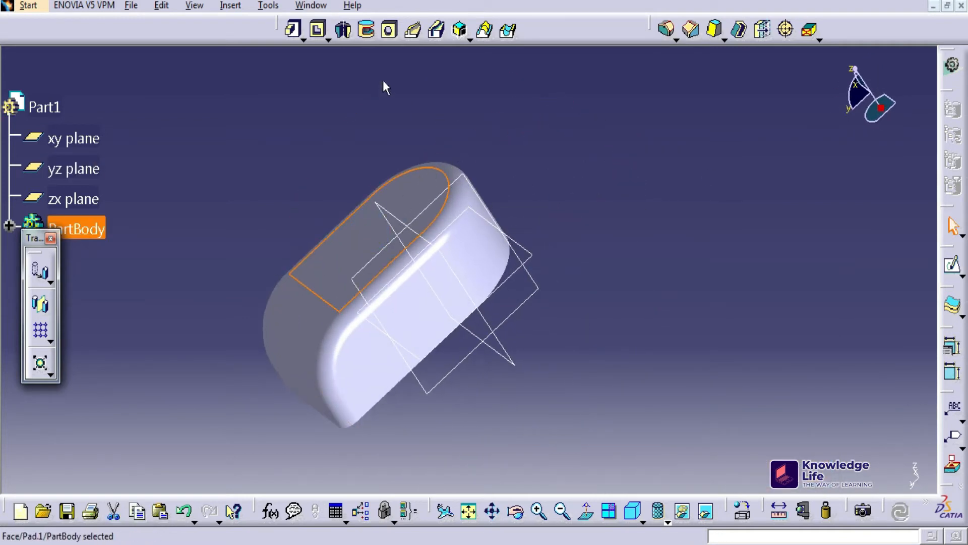
{"action": "left_click", "coordinate": [951, 268]}
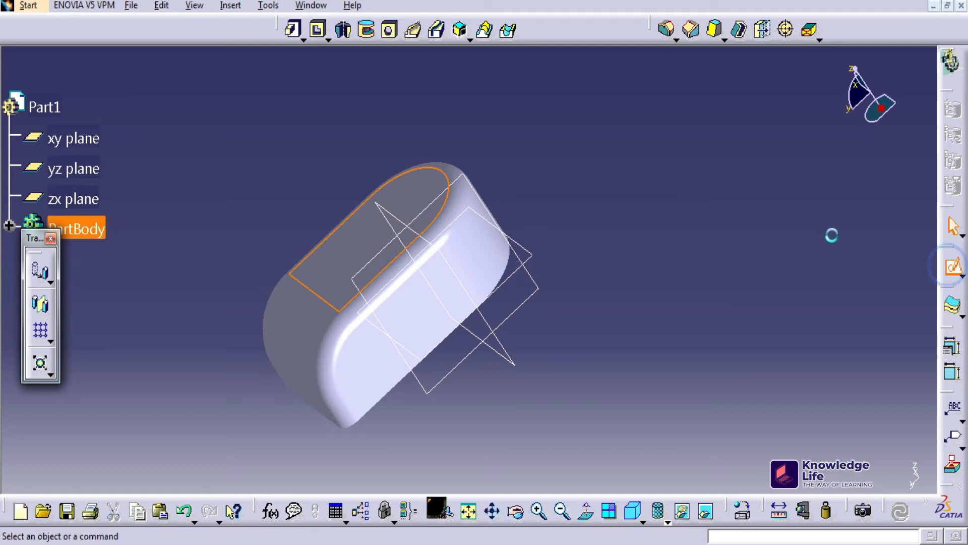
{"action": "middle_click_drag", "start_coordinate": [825, 241], "coordinate": [766, 251]}
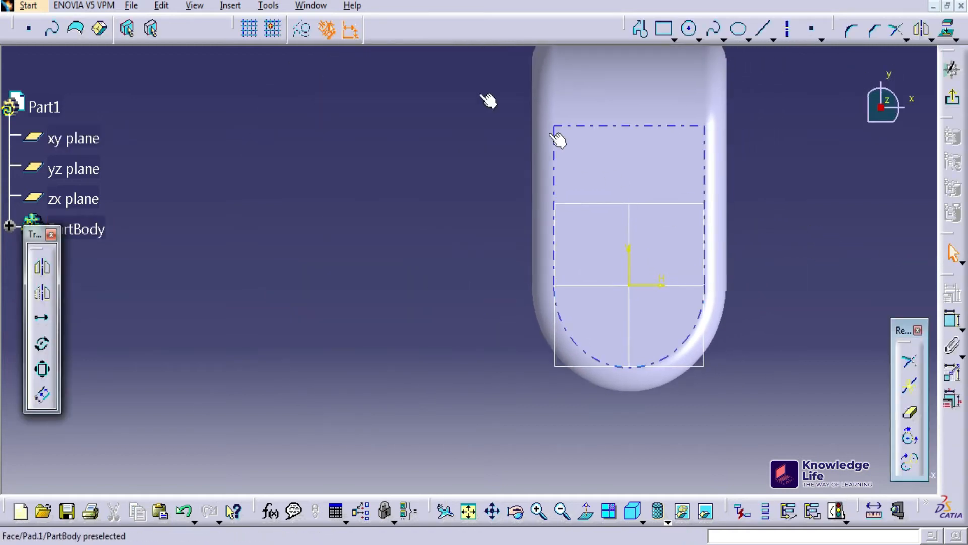
{"action": "left_click", "coordinate": [692, 31]}
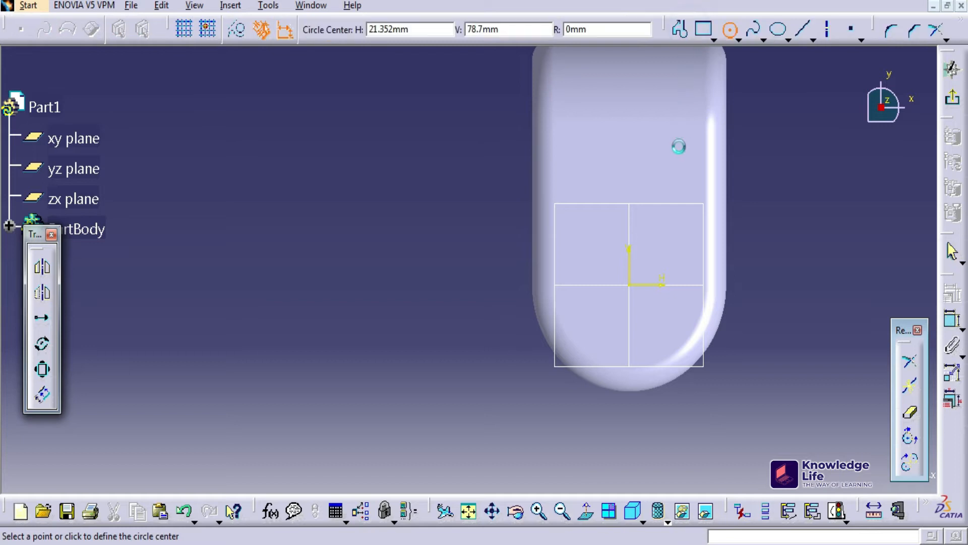
{"action": "left_click", "coordinate": [625, 283]}
{"action": "left_click", "coordinate": [595, 252]}
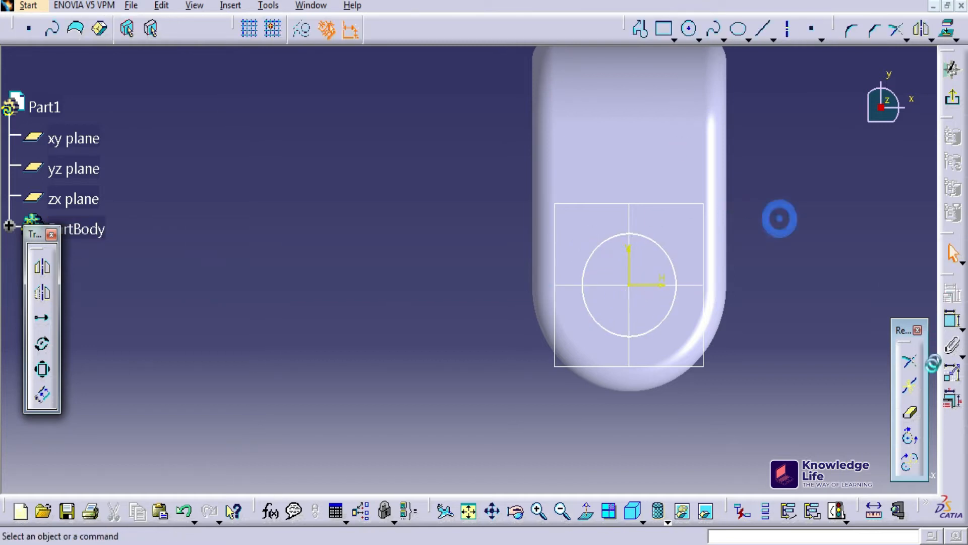
Step: Constrain the circle's diameter to 36 mm and exit the sketch
{"action": "left_click", "coordinate": [951, 318]}
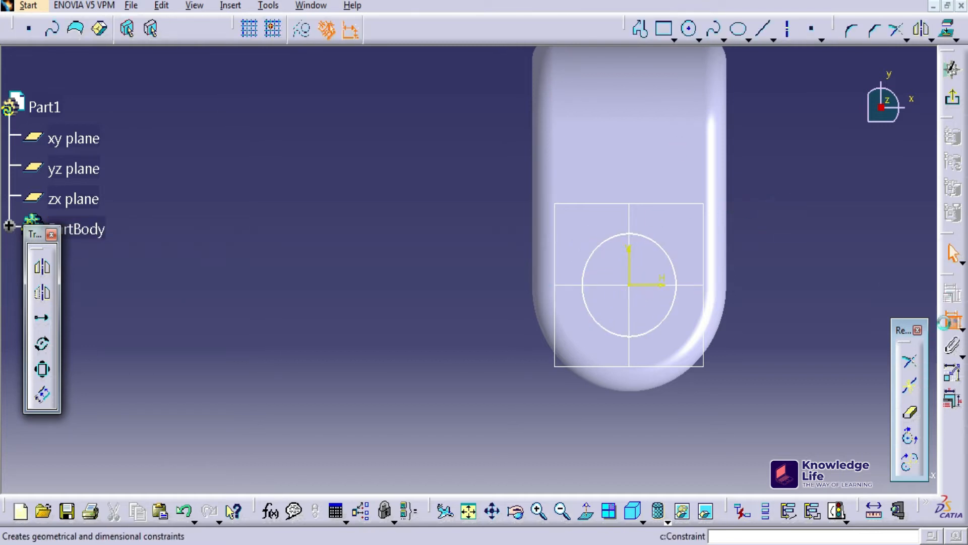
{"action": "left_click", "coordinate": [673, 271]}
{"action": "left_click", "coordinate": [782, 235]}
{"action": "double_click", "coordinate": [781, 225]}
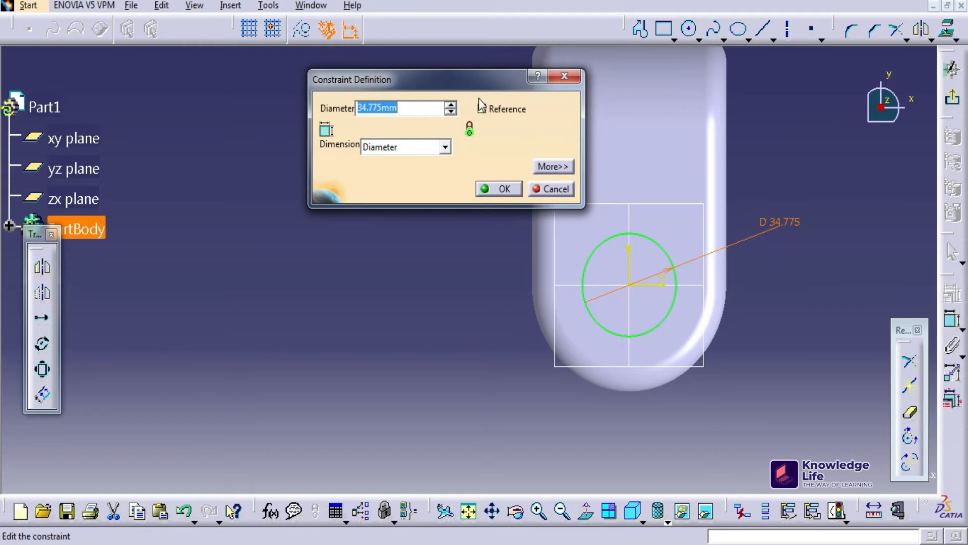
{"action": "key", "text": "Return"}
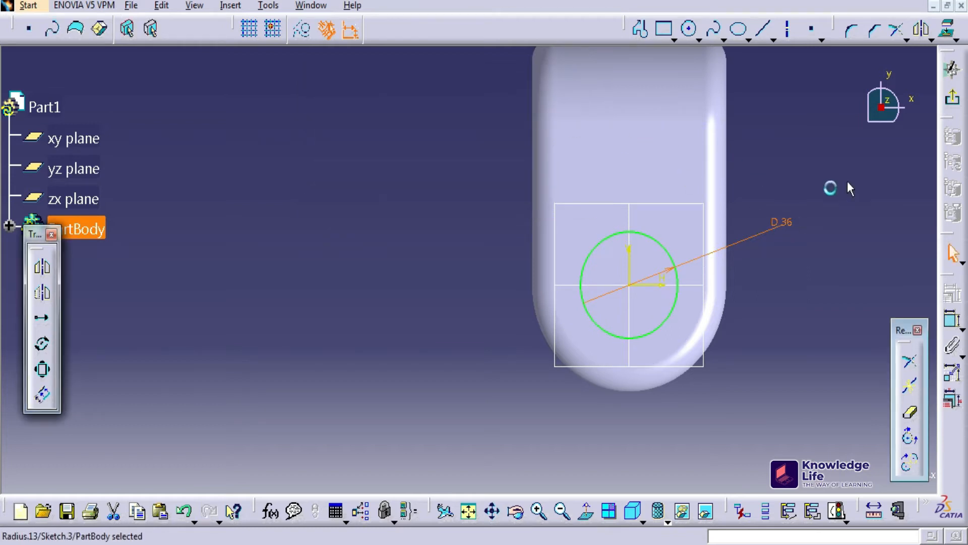
{"action": "left_click", "coordinate": [952, 102]}
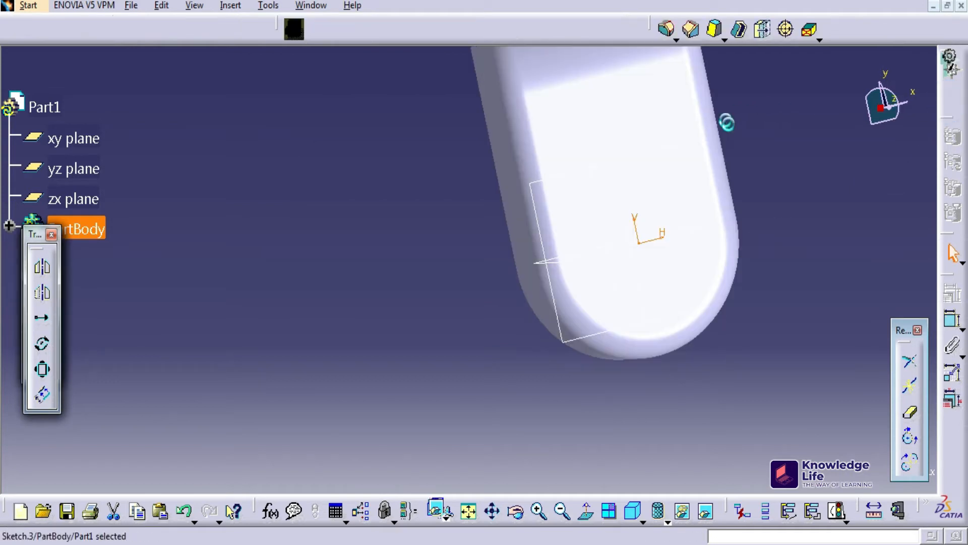
Step: Pad the circle sketch 8 mm outward from the upper face to form a round boss
{"action": "left_click", "coordinate": [294, 30]}
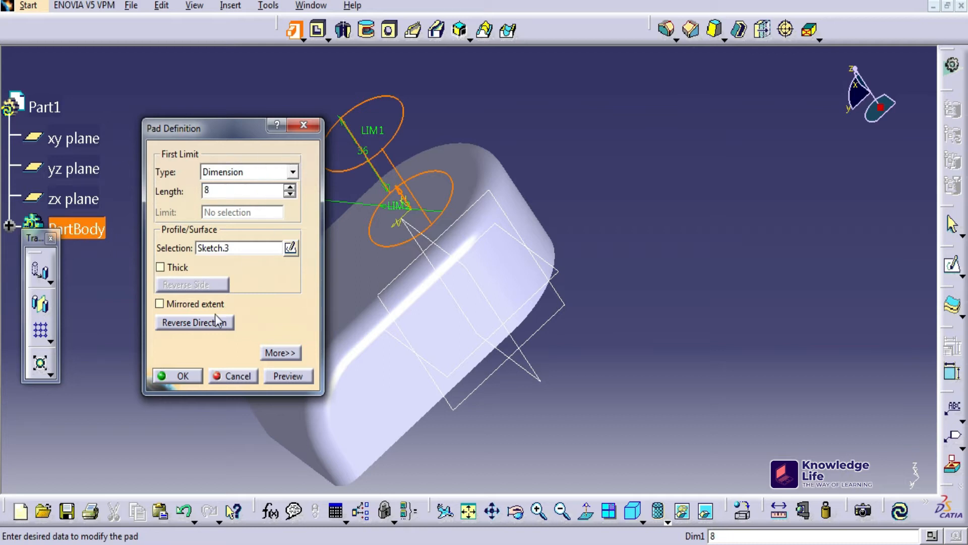
{"action": "left_click", "coordinate": [183, 376]}
{"action": "left_click", "coordinate": [579, 164]}
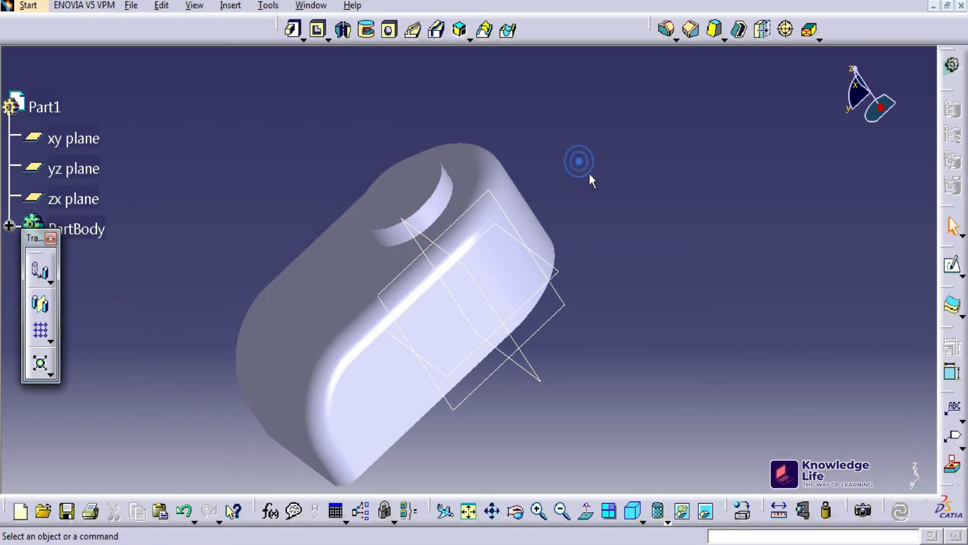
Step: Apply a 5 mm edge fillet to the circular edge where the boss meets the body
{"action": "middle_click_drag", "start_coordinate": [587, 176], "coordinate": [592, 138]}
{"action": "left_click", "coordinate": [666, 29]}
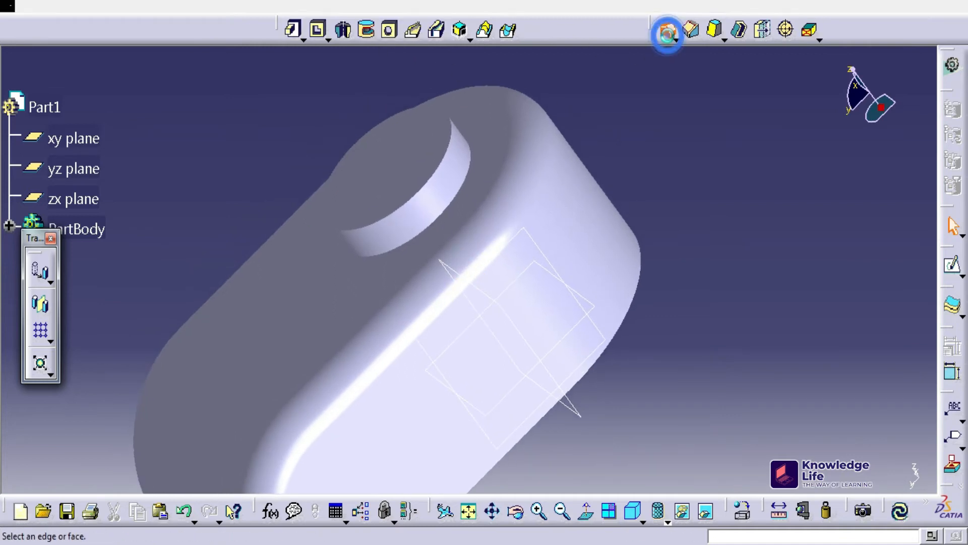
{"action": "left_click", "coordinate": [467, 163]}
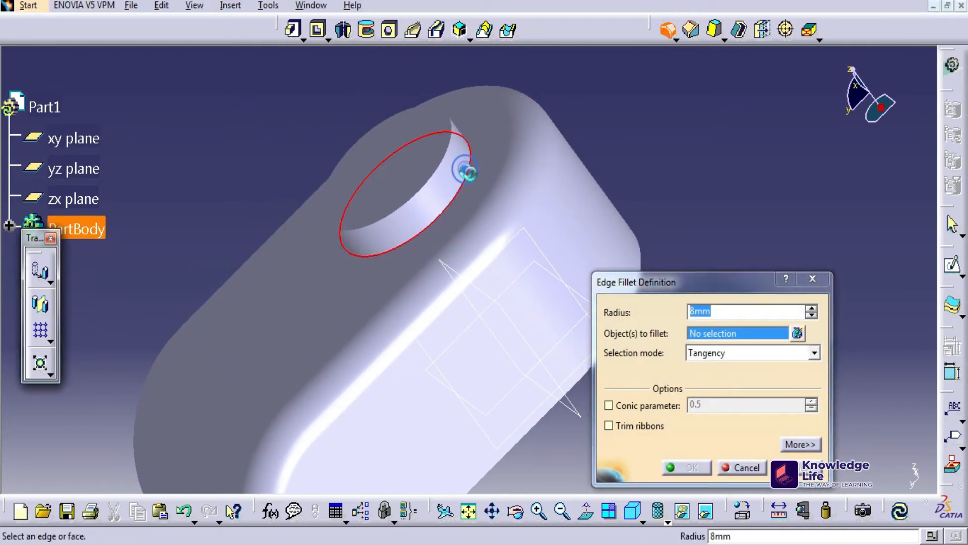
{"action": "left_click", "coordinate": [718, 312]}
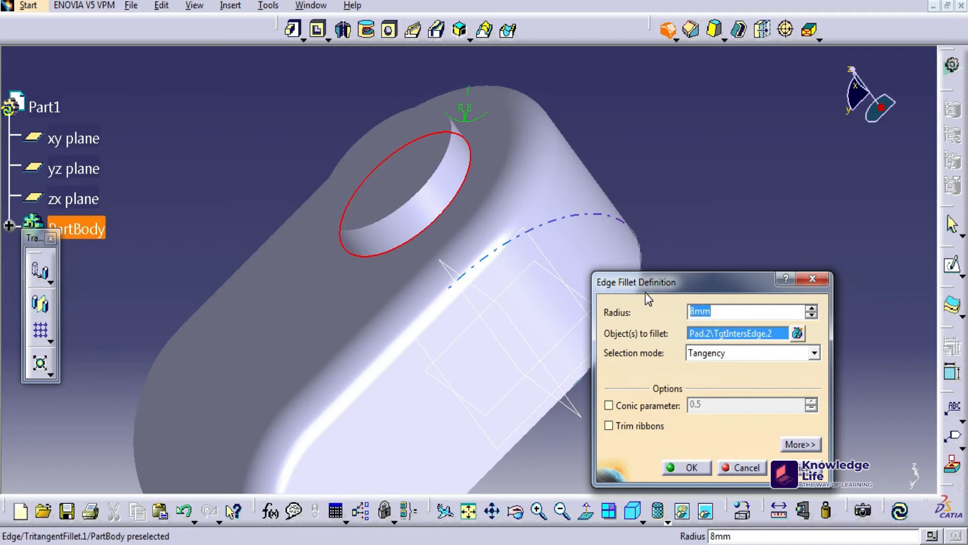
{"action": "type", "text": "5"}
{"action": "key", "text": "Return"}
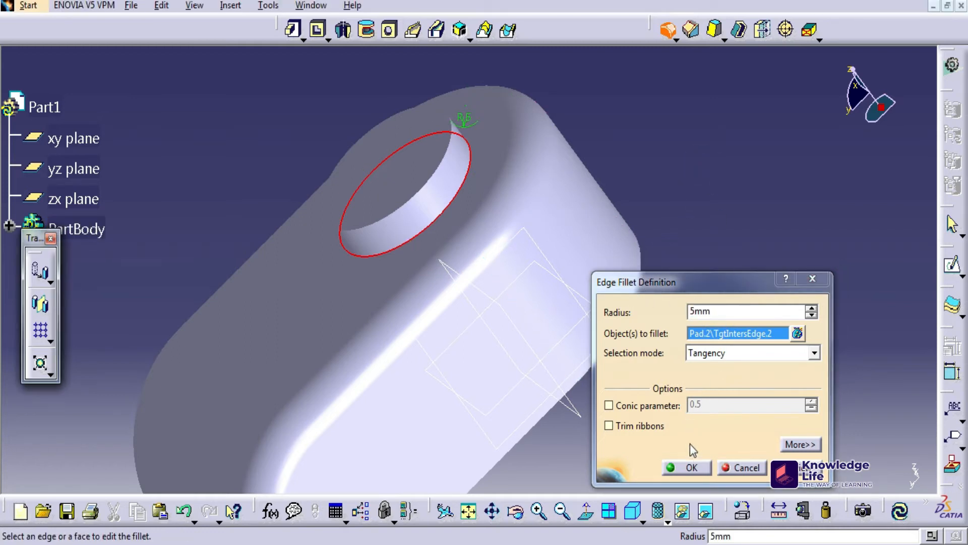
{"action": "left_click", "coordinate": [691, 468]}
Step: Shell the part with a 2 mm inside thickness, removing the flat face opposite the boss and the boss's circular end face
{"action": "middle_click_drag", "start_coordinate": [742, 243], "coordinate": [403, 188]}
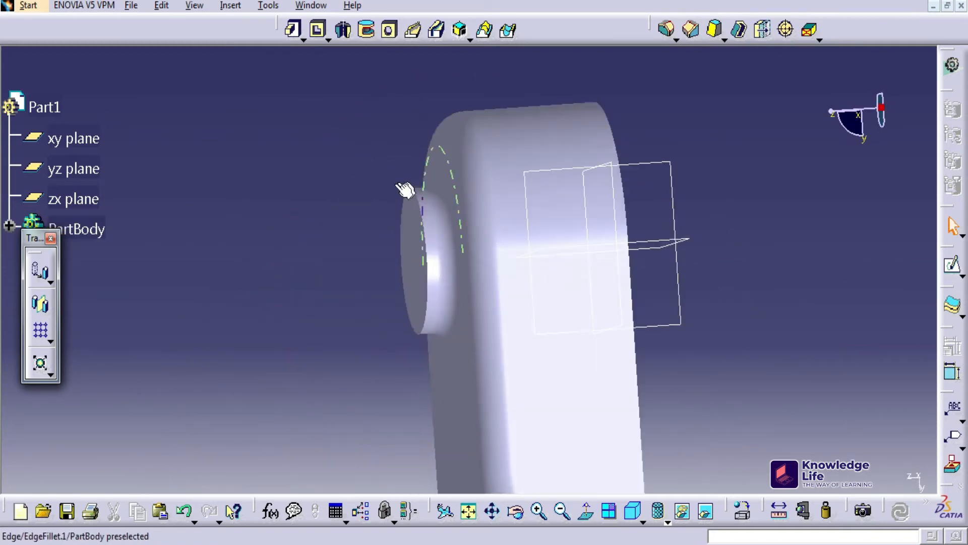
{"action": "middle_click_drag", "start_coordinate": [673, 186], "coordinate": [394, 242]}
{"action": "middle_click_drag", "start_coordinate": [713, 81], "coordinate": [586, 113]}
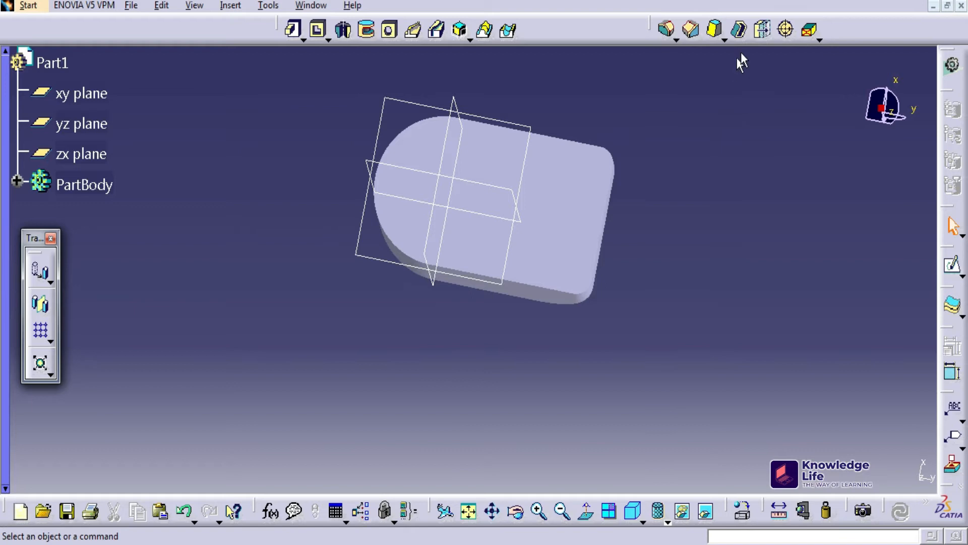
{"action": "left_click", "coordinate": [740, 31]}
{"action": "left_click", "coordinate": [585, 198]}
{"action": "middle_click_drag", "start_coordinate": [540, 305], "coordinate": [603, 68]}
{"action": "middle_click_drag", "start_coordinate": [601, 272], "coordinate": [500, 381]}
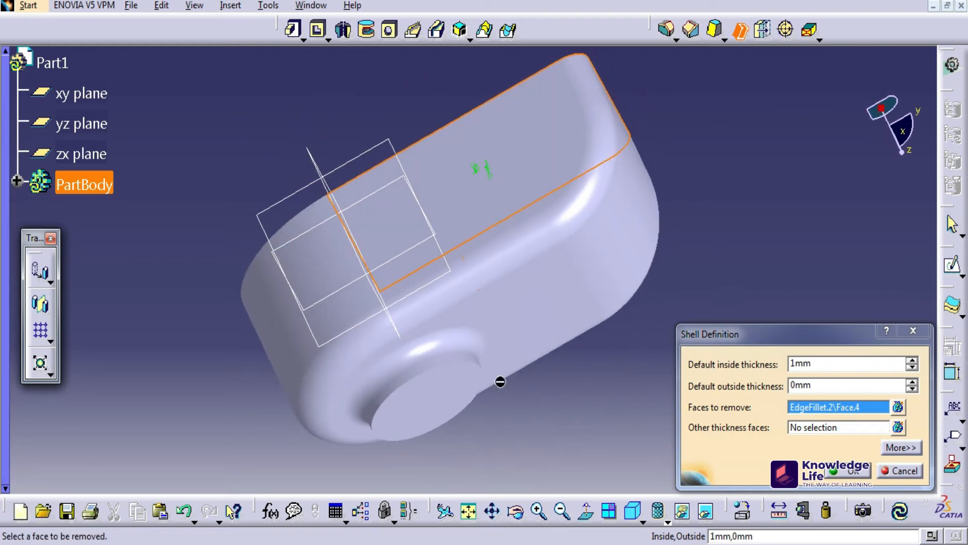
{"action": "left_click", "coordinate": [460, 401]}
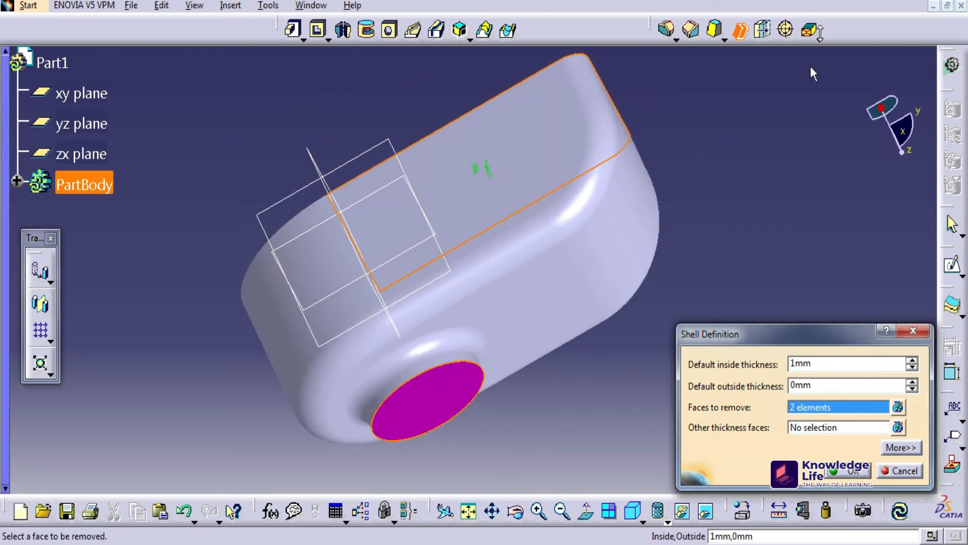
{"action": "left_click", "coordinate": [827, 362]}
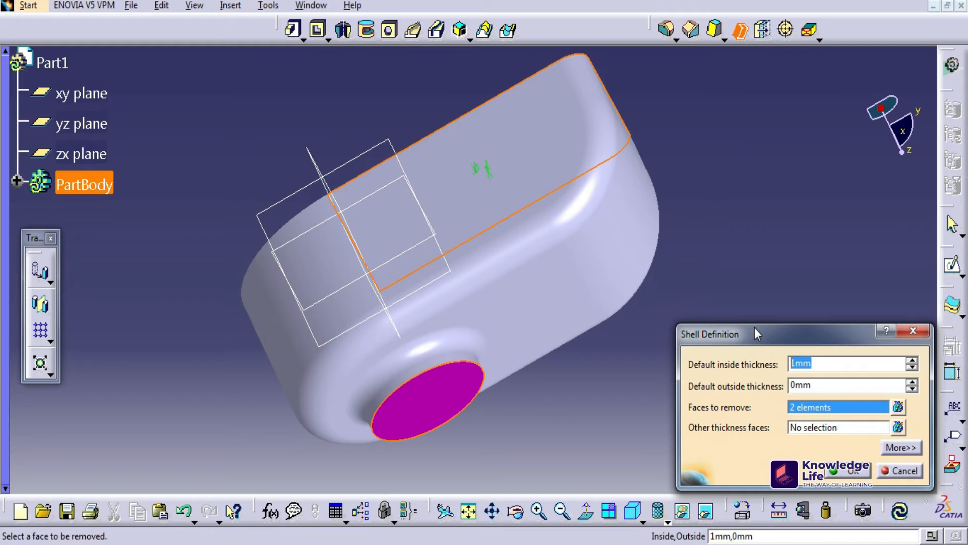
{"action": "type", "text": "2"}
{"action": "left_click", "coordinate": [795, 213]}
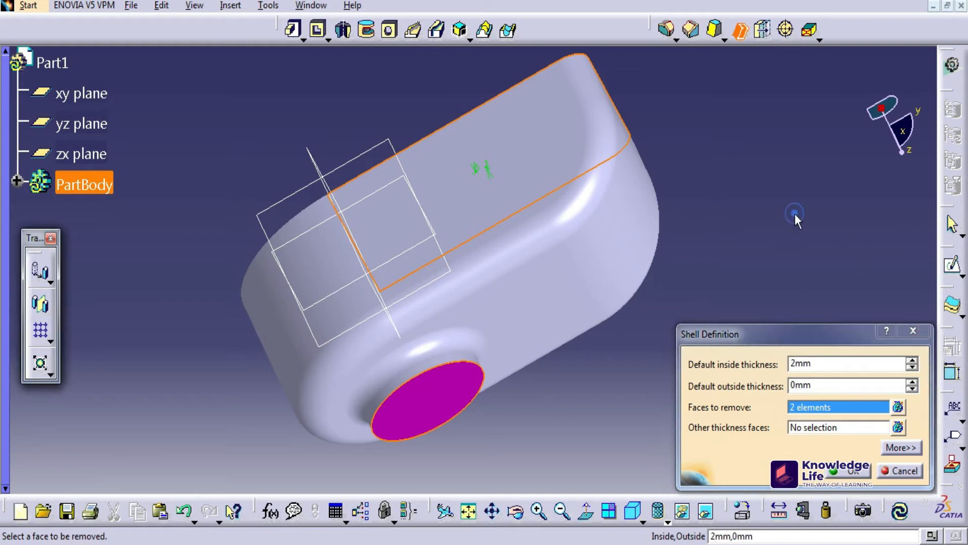
{"action": "left_click", "coordinate": [853, 472]}
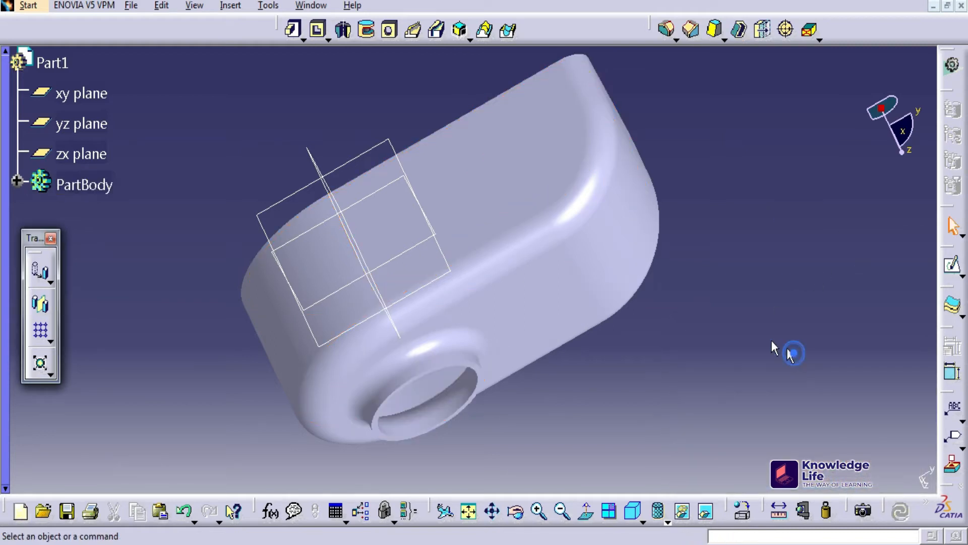
Step: Start a new sketch on the flat rim face around the shell's open side
{"action": "middle_click_drag", "start_coordinate": [689, 252], "coordinate": [605, 424]}
{"action": "middle_click_drag", "start_coordinate": [554, 211], "coordinate": [515, 199]}
{"action": "middle_click_drag", "start_coordinate": [659, 248], "coordinate": [672, 150]}
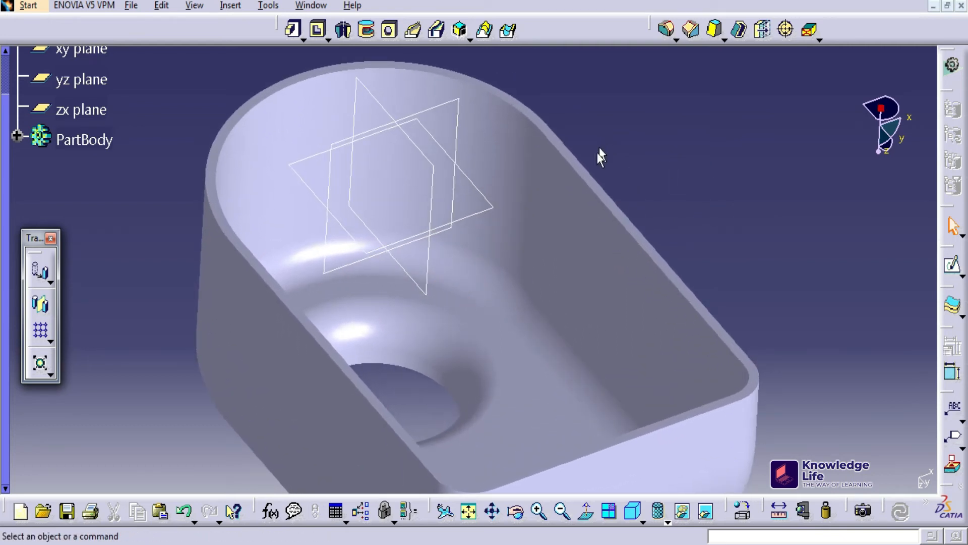
{"action": "left_click", "coordinate": [605, 190]}
{"action": "left_click", "coordinate": [954, 267]}
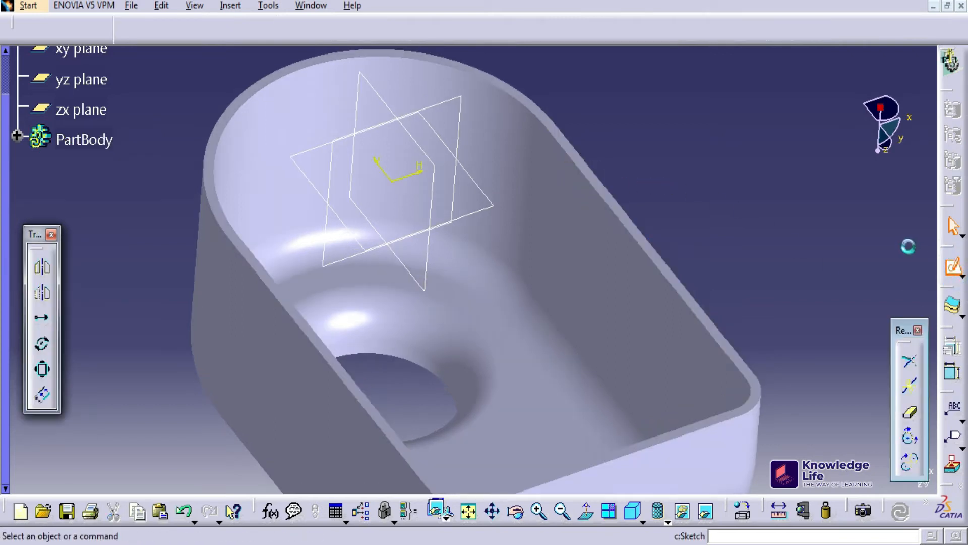
{"action": "scroll", "coordinate": [752, 165], "scroll_direction": "down", "scroll_amount": 1}
{"action": "middle_click_drag", "start_coordinate": [750, 165], "coordinate": [738, 247]}
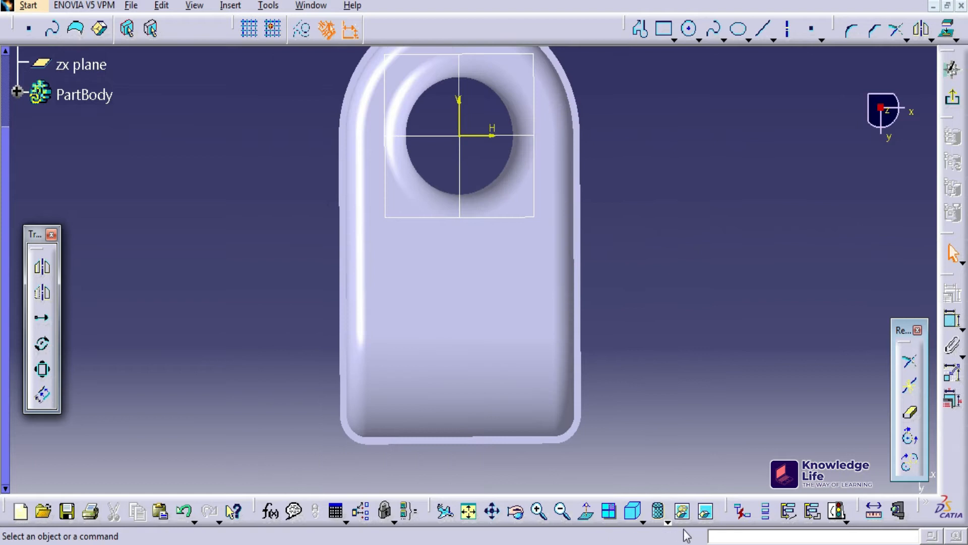
Step: Set the display mode to Shading with Edges and move the floating transformation tools clear of the specification tree
{"action": "left_click", "coordinate": [668, 521]}
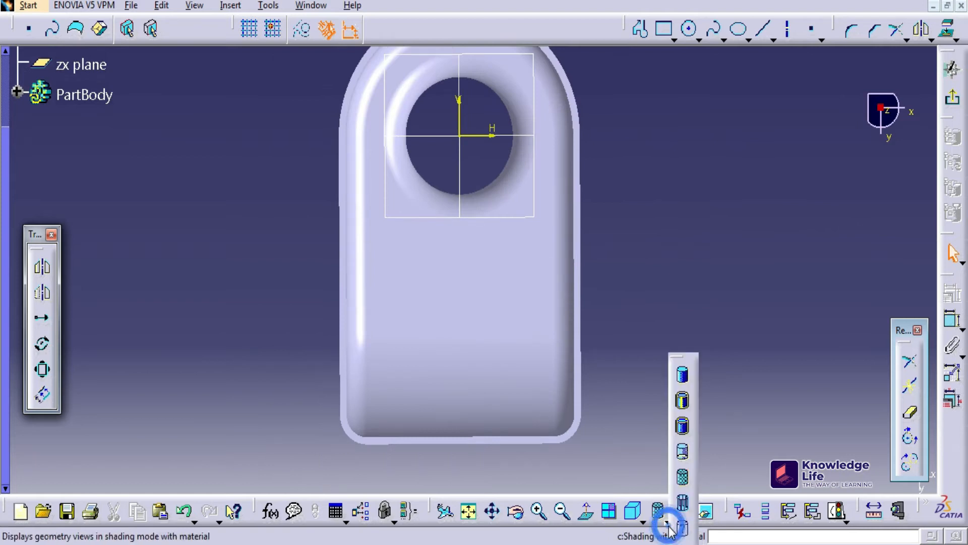
{"action": "left_click", "coordinate": [684, 403]}
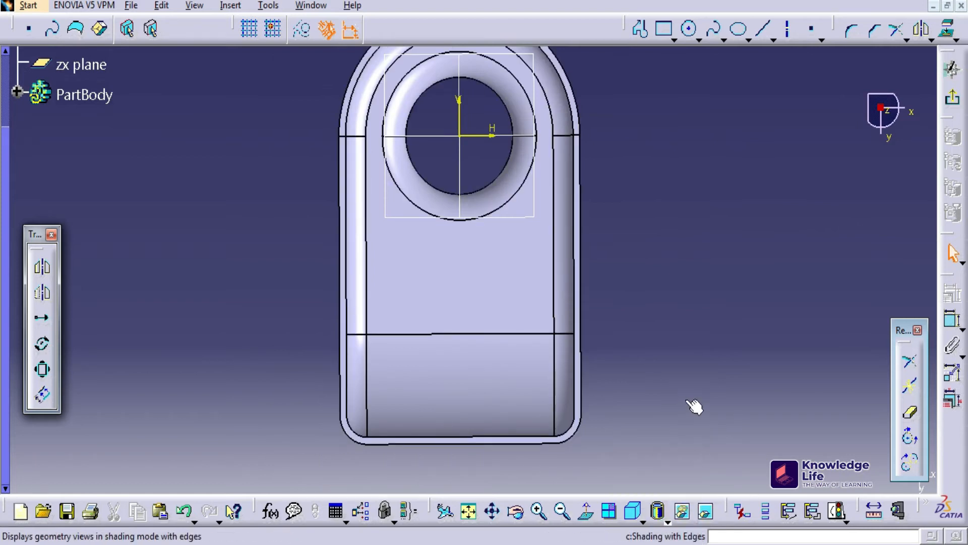
{"action": "middle_click_drag", "start_coordinate": [680, 301], "coordinate": [677, 326]}
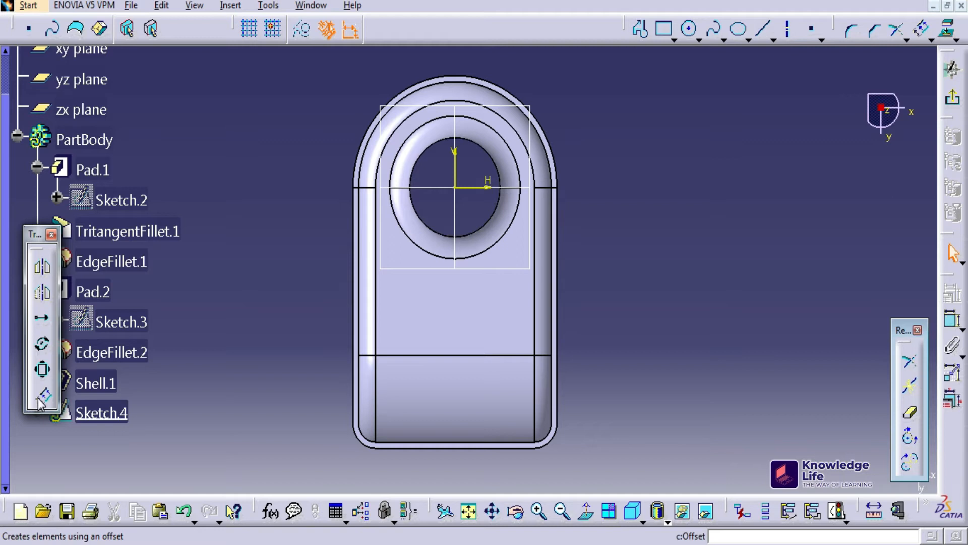
{"action": "left_click_drag", "start_coordinate": [202, 208], "coordinate": [205, 206]}
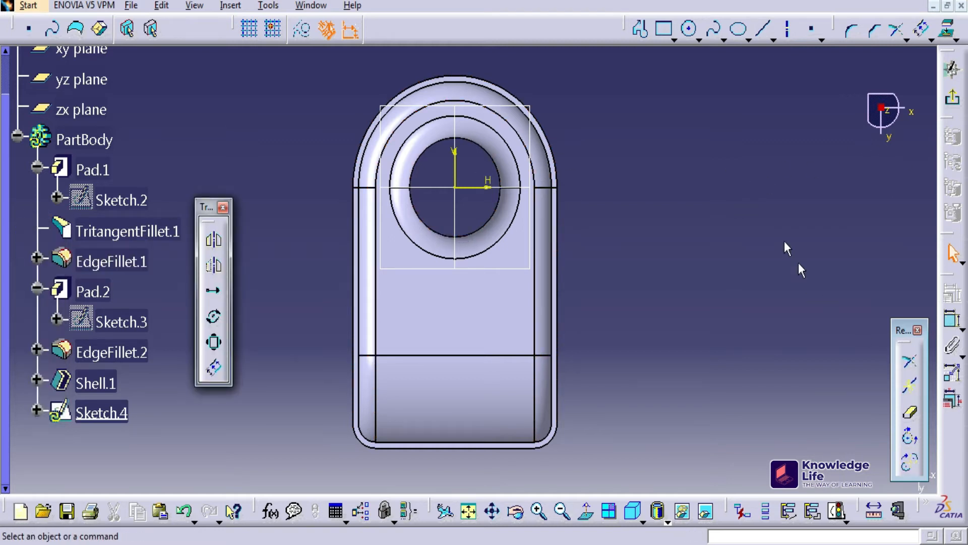
Step: Project the rim's complete inner contour onto the sketch plane: end arc, both side edges, both corner arcs and the straight end edge
{"action": "left_click", "coordinate": [949, 32]}
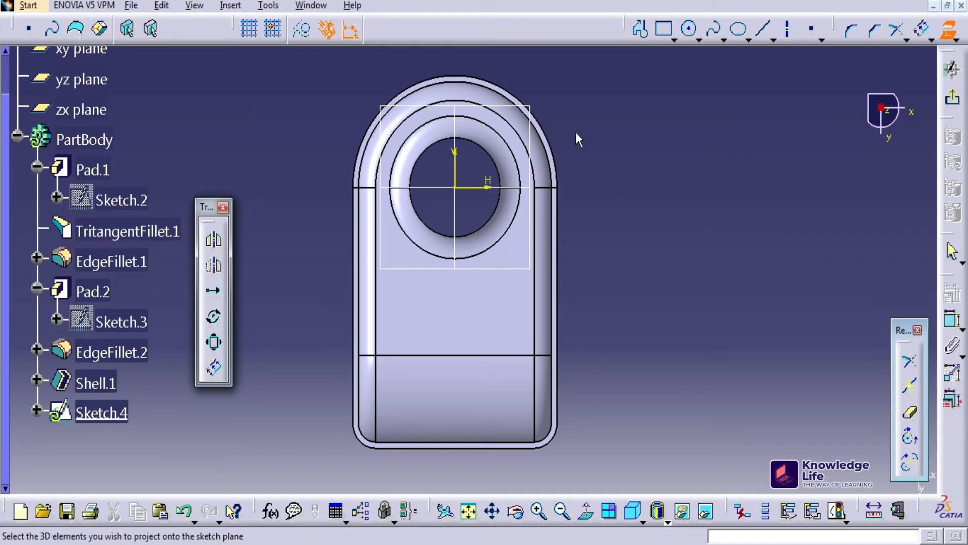
{"action": "left_click", "coordinate": [554, 159]}
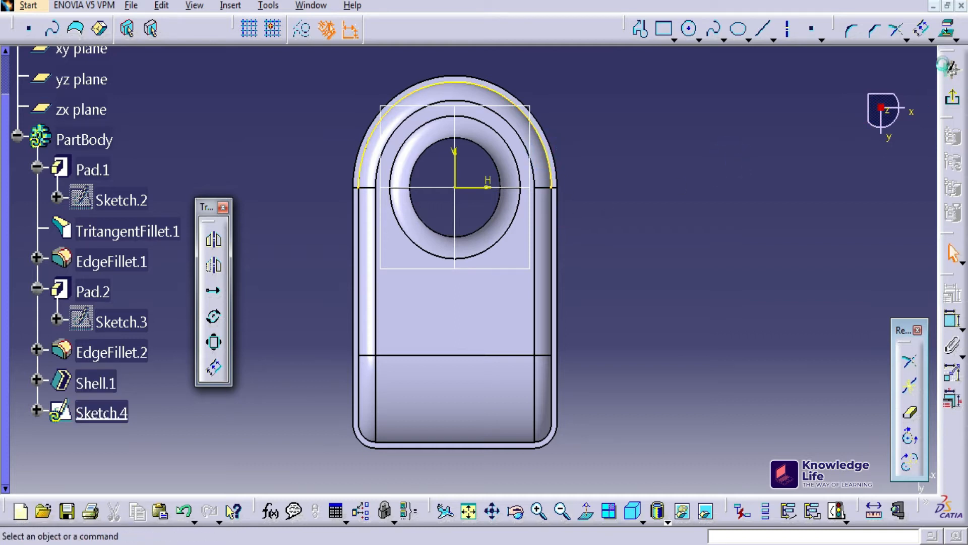
{"action": "left_click", "coordinate": [947, 27]}
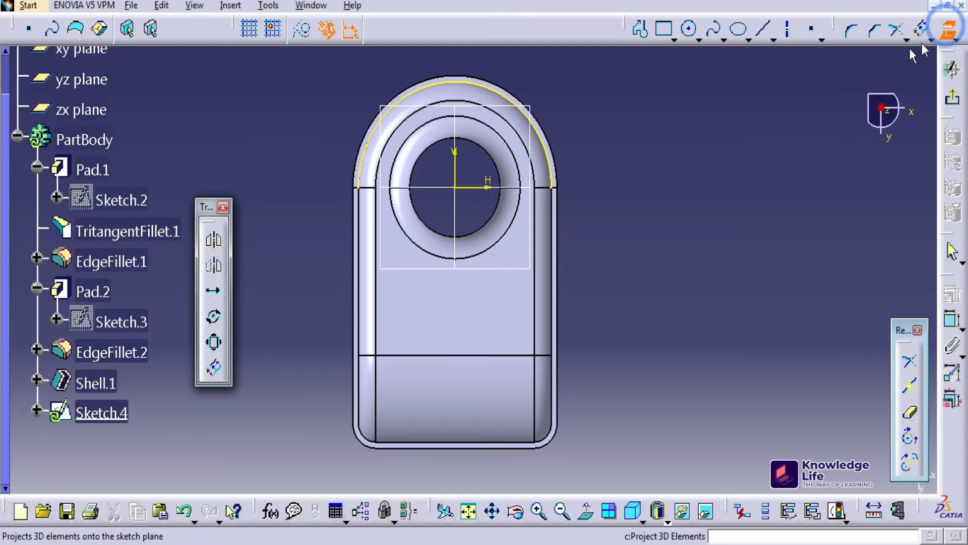
{"action": "left_click", "coordinate": [552, 204]}
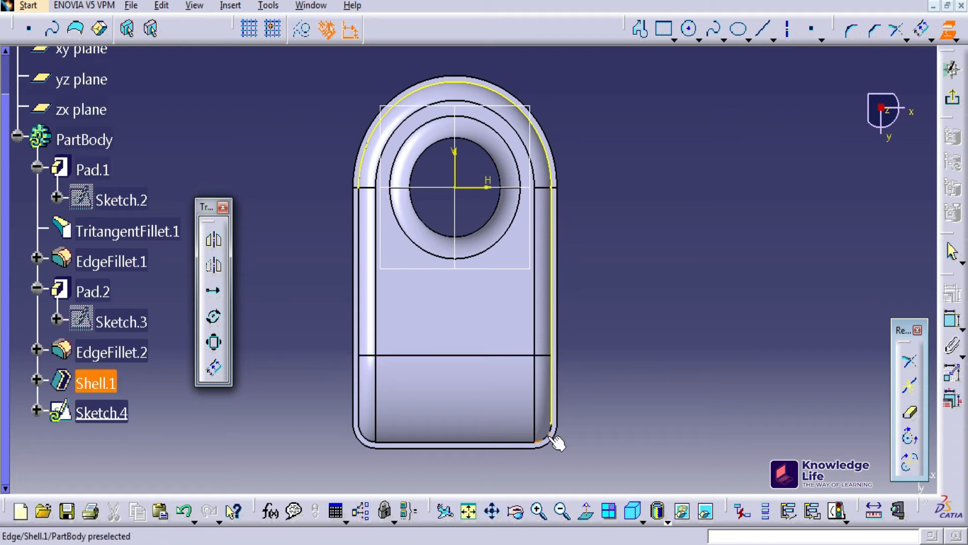
{"action": "left_click", "coordinate": [510, 447]}
{"action": "middle_click_drag", "start_coordinate": [509, 447], "coordinate": [478, 352]}
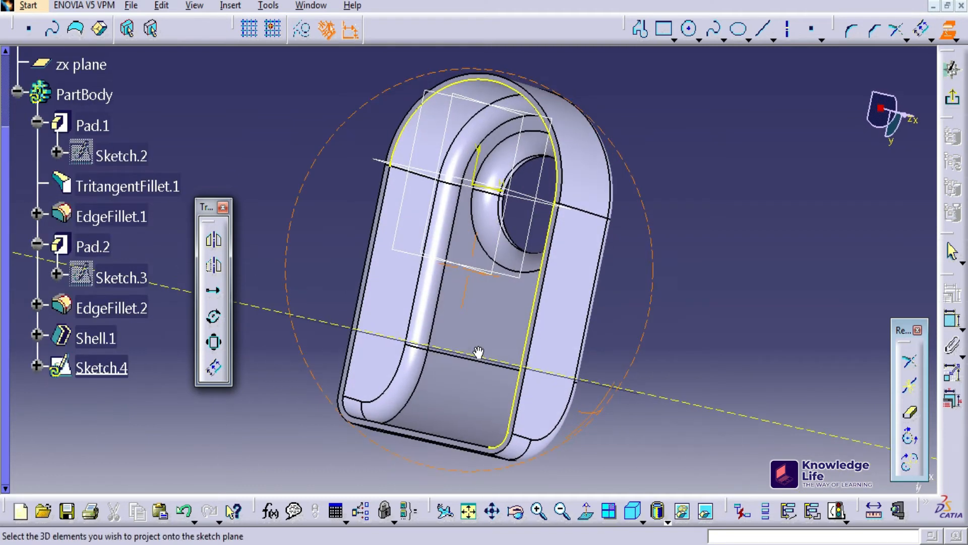
{"action": "left_click", "coordinate": [423, 428]}
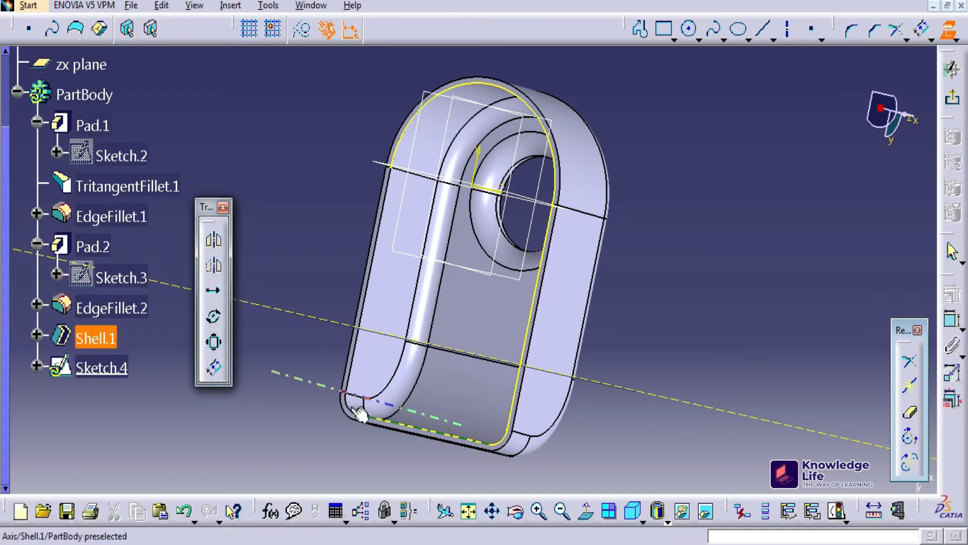
{"action": "left_click", "coordinate": [347, 387]}
{"action": "left_click", "coordinate": [348, 363]}
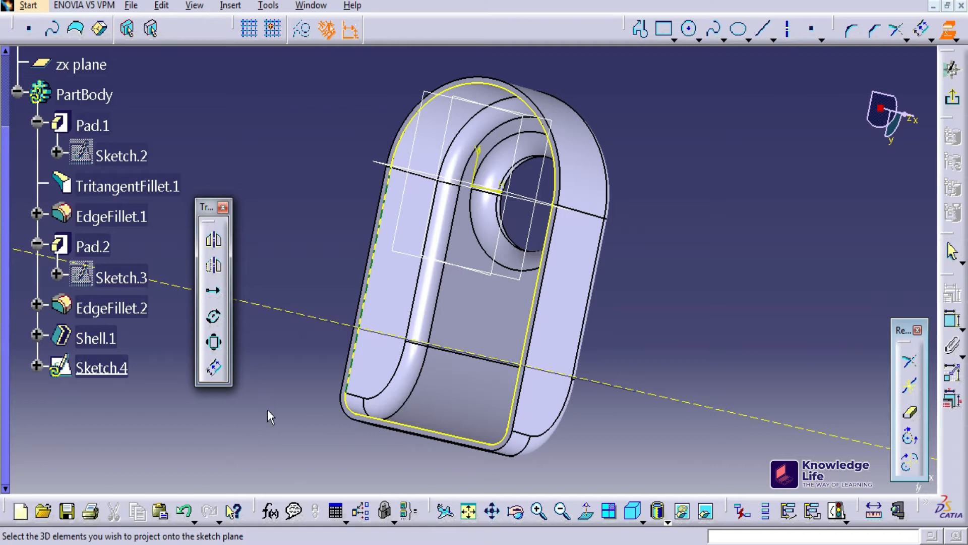
{"action": "left_click", "coordinate": [587, 513]}
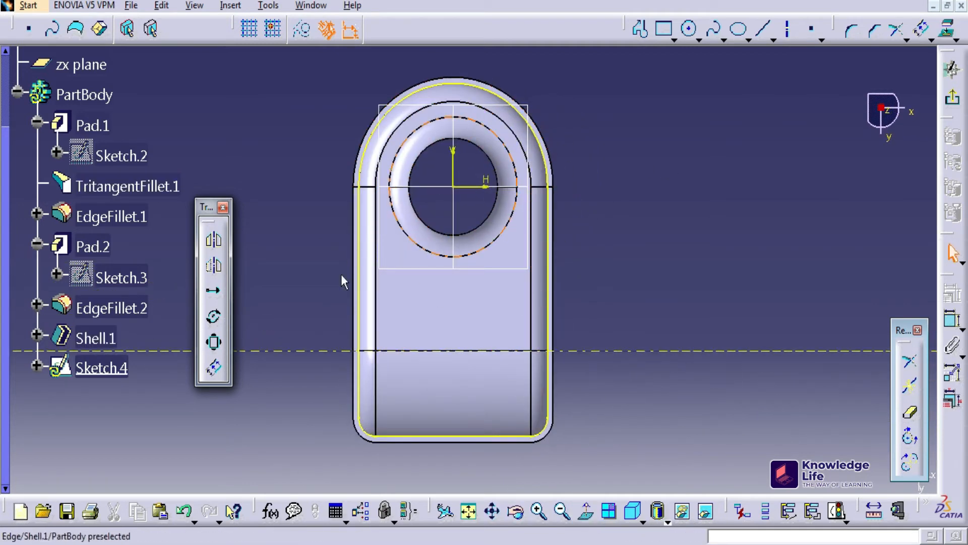
Step: Offset the projected large end arc outward and set its offset distance to 6 mm
{"action": "left_click", "coordinate": [214, 372]}
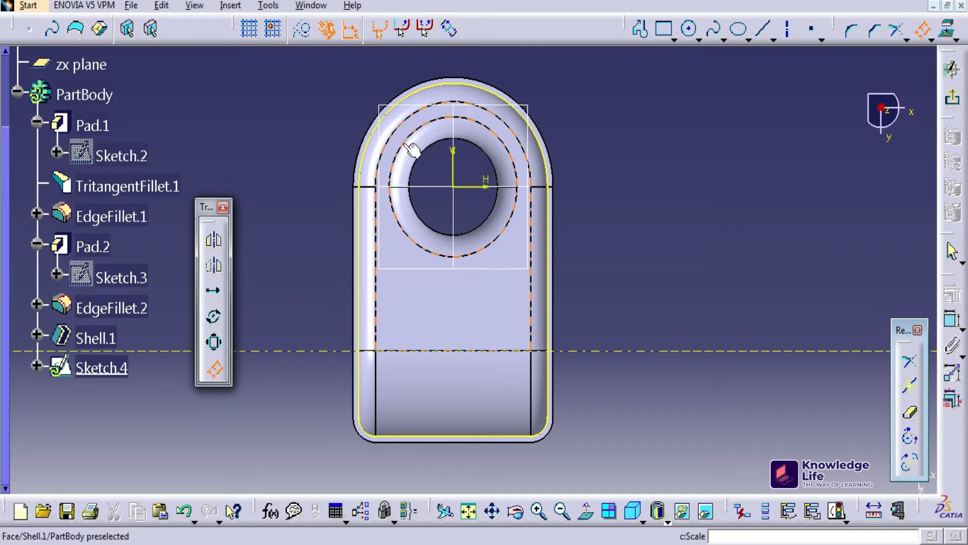
{"action": "left_click", "coordinate": [446, 90]}
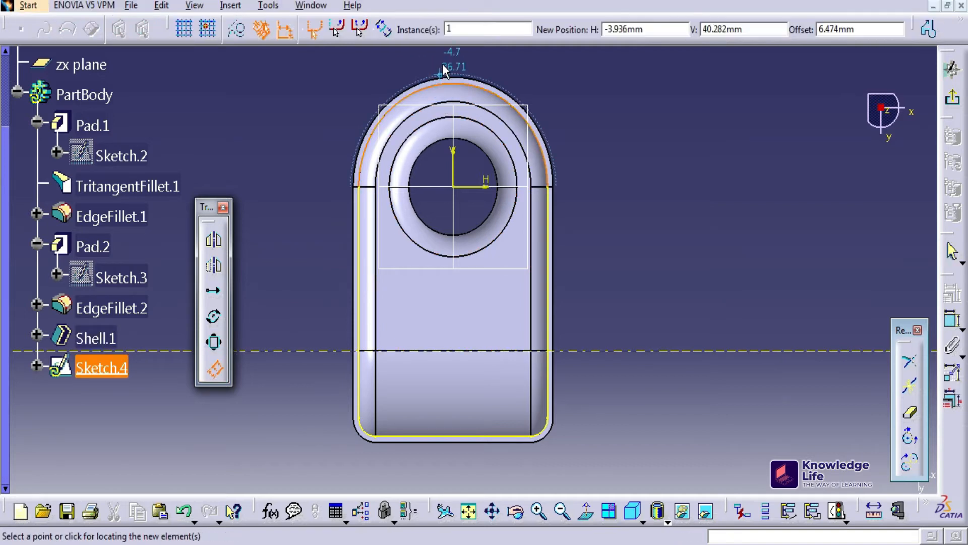
{"action": "left_click", "coordinate": [470, 62]}
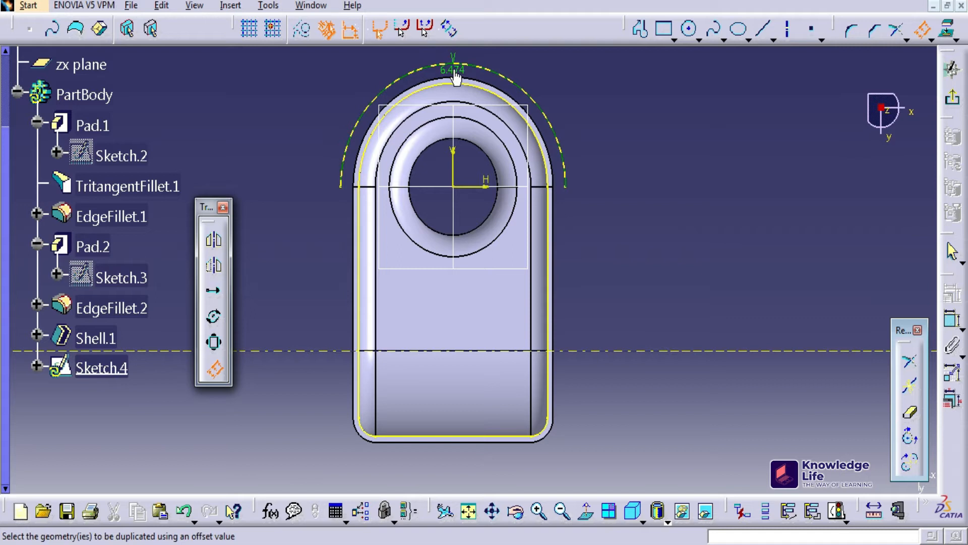
{"action": "double_click", "coordinate": [455, 73]}
{"action": "type", "text": "6mm"}
{"action": "key", "text": "Return"}
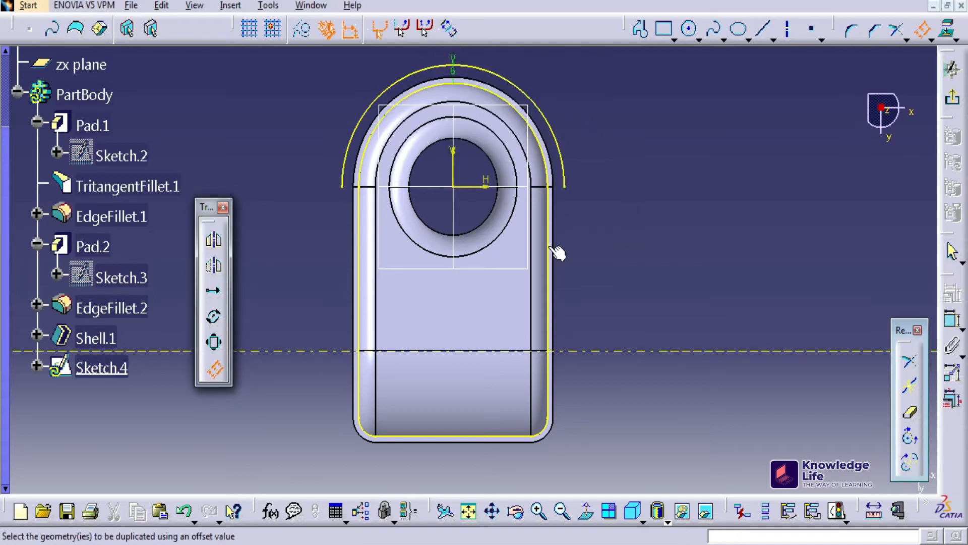
Step: Offset the two projected straight side lines outward by 6 mm to meet the ends of the outer arc
{"action": "left_click", "coordinate": [550, 241]}
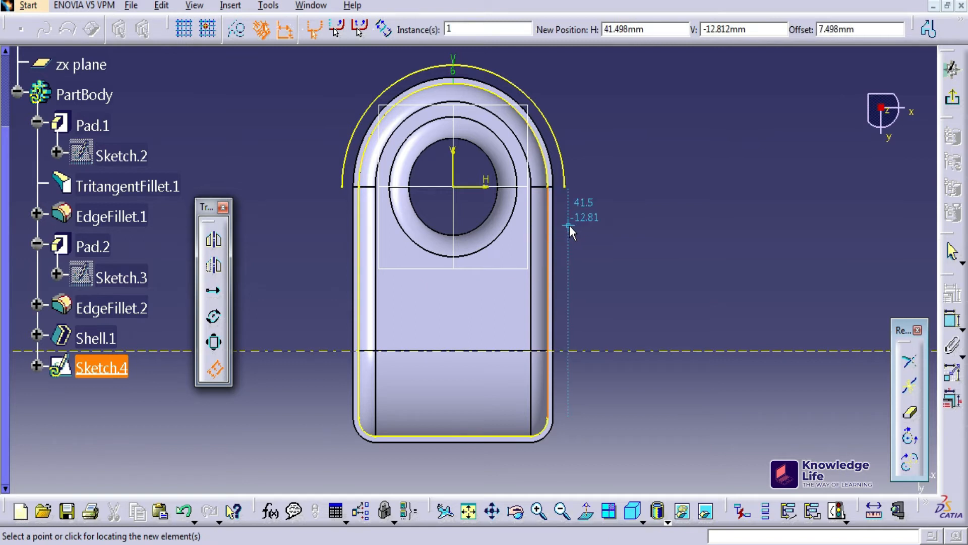
{"action": "left_click", "coordinate": [565, 224]}
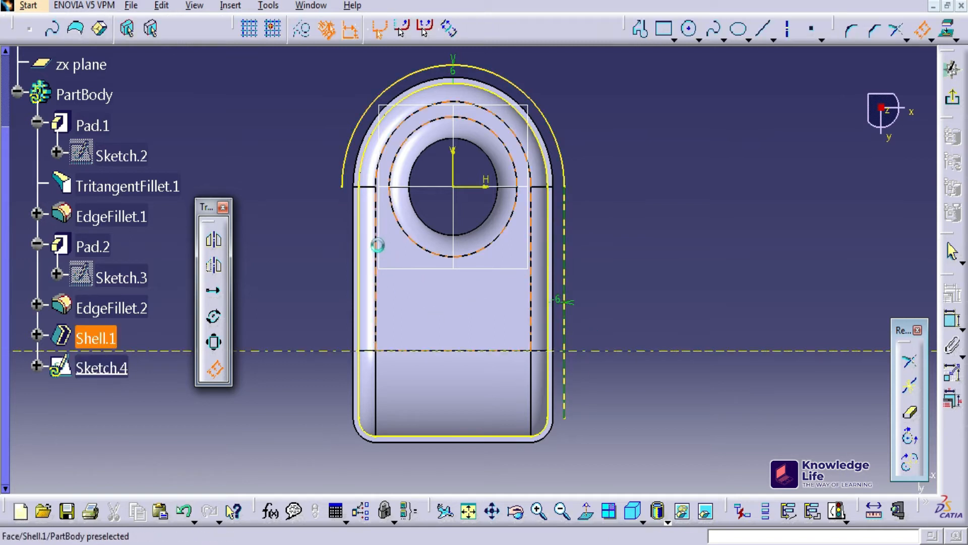
{"action": "left_click", "coordinate": [359, 224]}
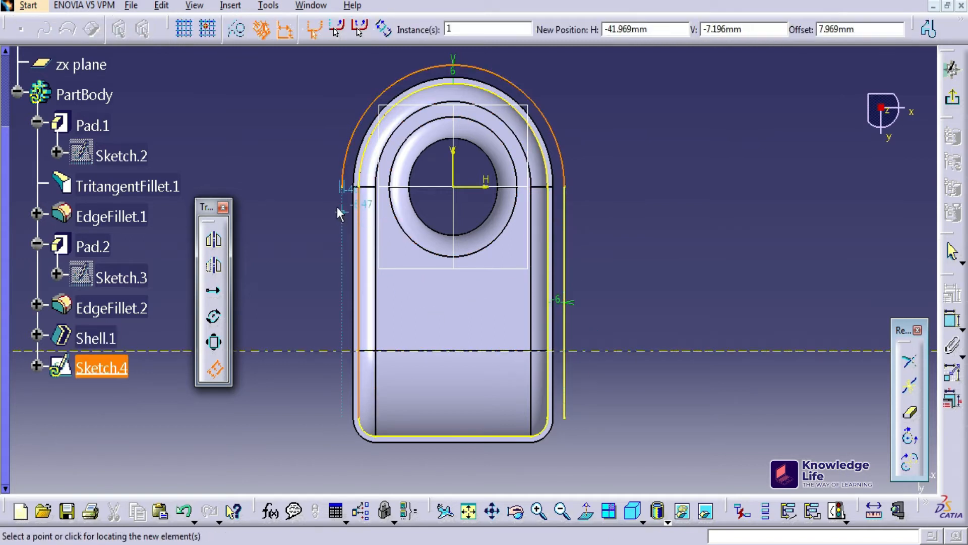
{"action": "left_click", "coordinate": [341, 208]}
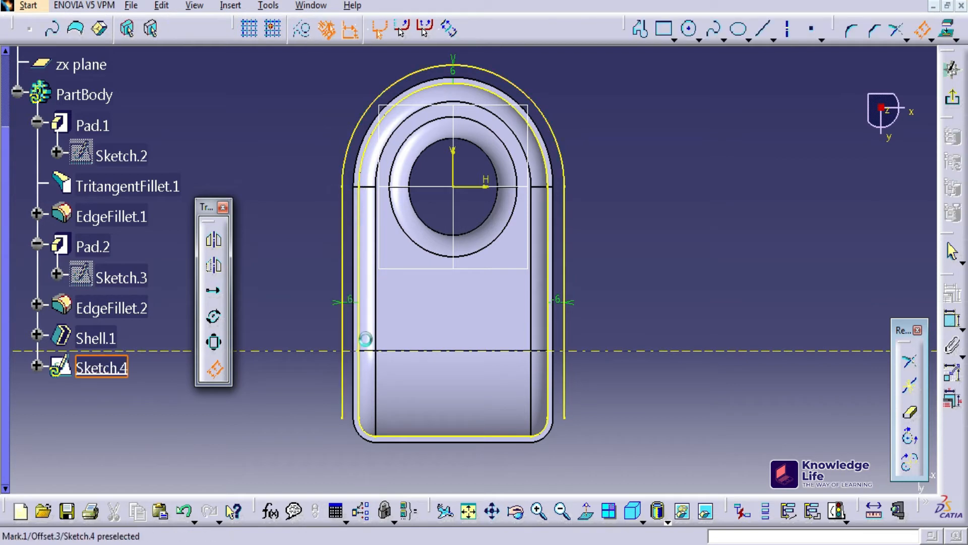
Step: Offset the two small projected corner arcs outward by 6 mm to continue from the outer side lines
{"action": "middle_click_drag", "start_coordinate": [383, 454], "coordinate": [366, 348]}
{"action": "scroll", "coordinate": [367, 348], "scroll_direction": "down", "scroll_amount": 1}
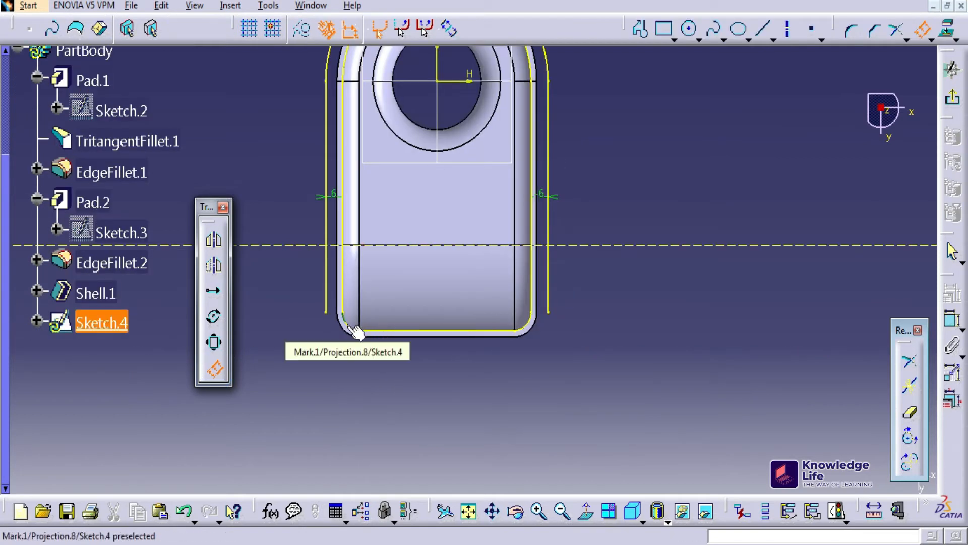
{"action": "left_click", "coordinate": [346, 343]}
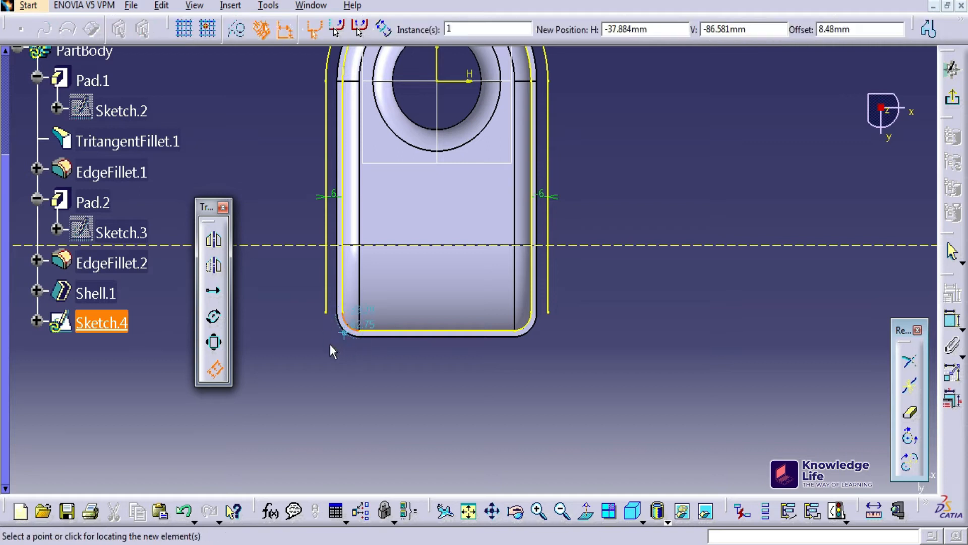
{"action": "left_click", "coordinate": [325, 325]}
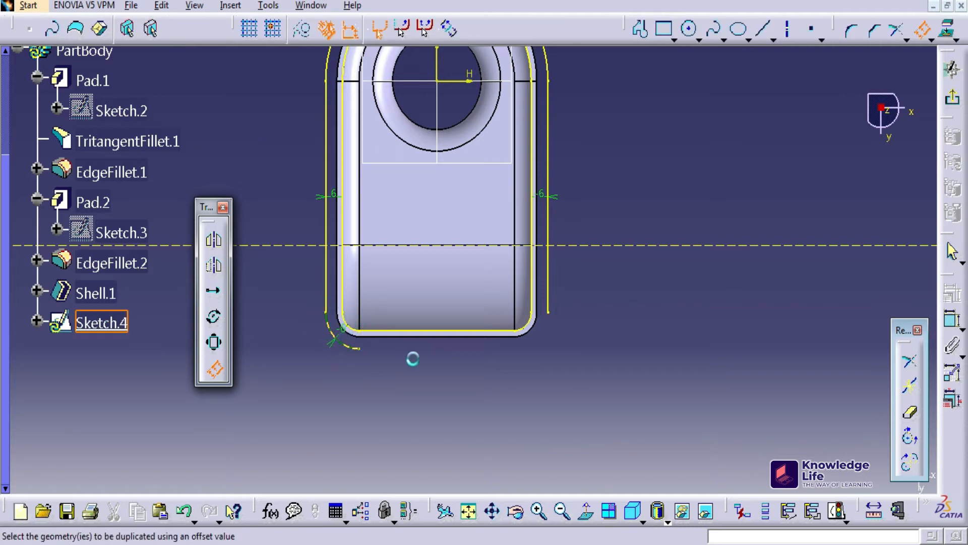
{"action": "left_click", "coordinate": [536, 328]}
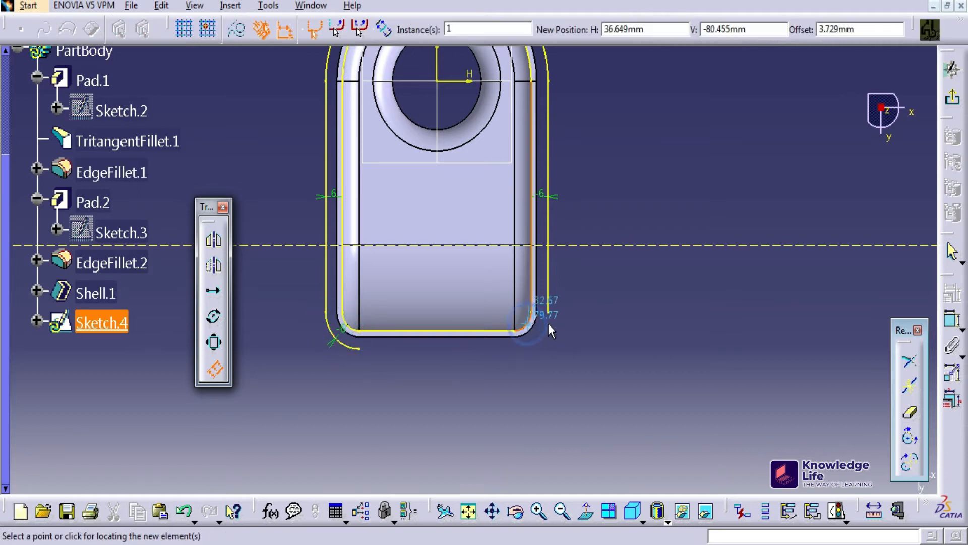
{"action": "left_click", "coordinate": [547, 323]}
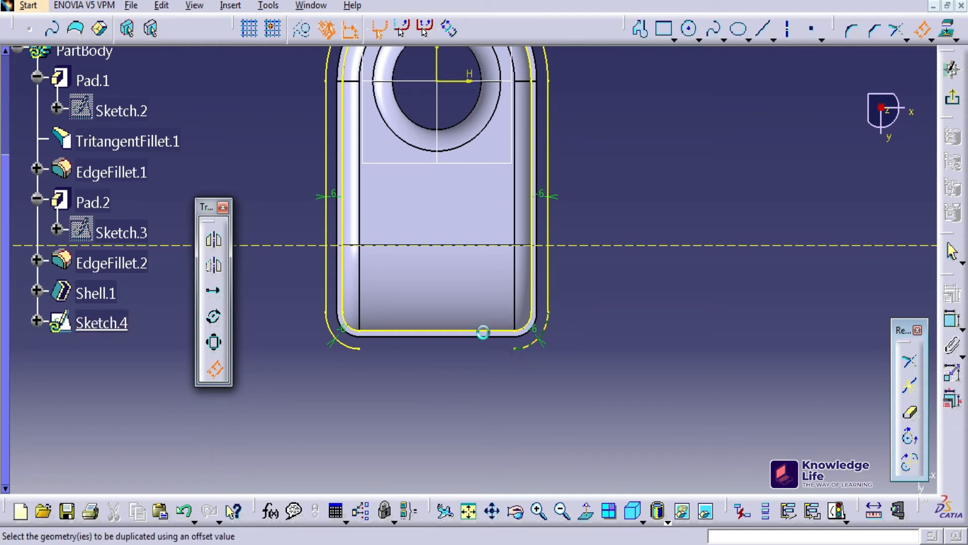
Step: Offset the projected straight end line outward by 6 mm between the corner arcs to close the outer contour
{"action": "left_click", "coordinate": [478, 329]}
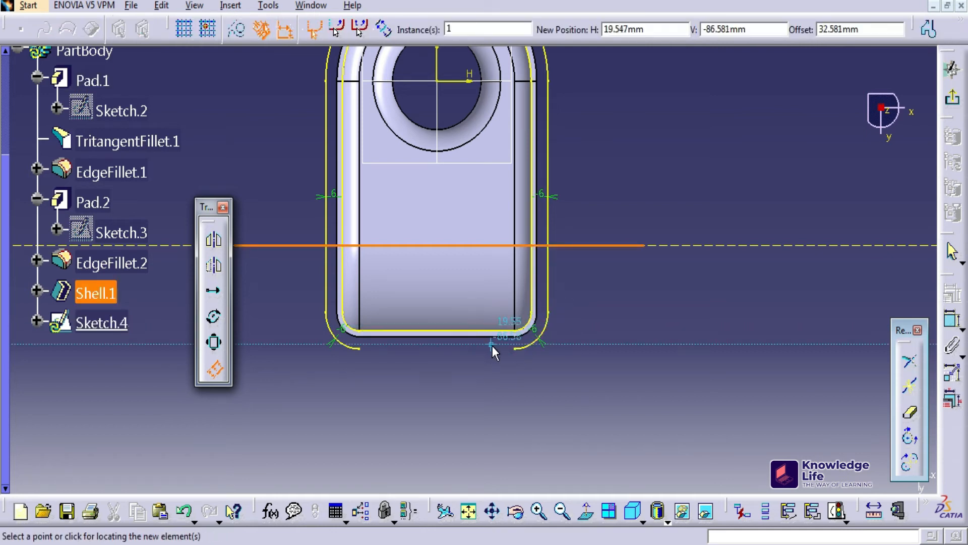
{"action": "scroll", "coordinate": [489, 346], "scroll_direction": "down", "scroll_amount": 1}
{"action": "middle_click_drag", "start_coordinate": [489, 346], "coordinate": [504, 348]}
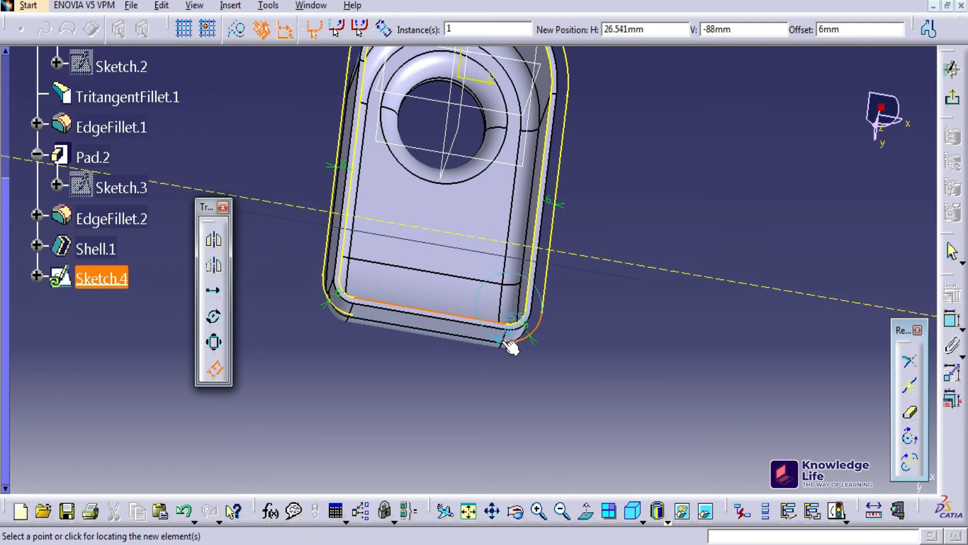
{"action": "left_click", "coordinate": [502, 340]}
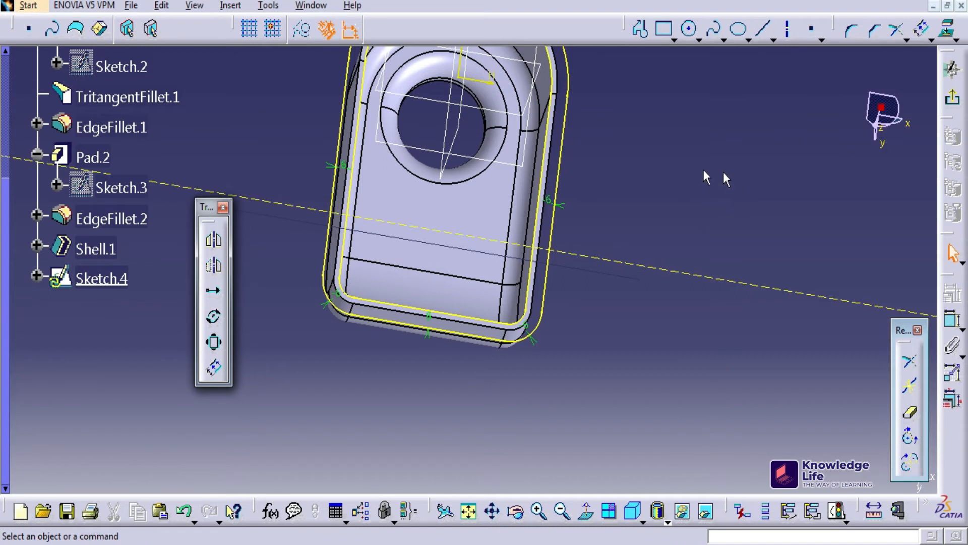
{"action": "middle_click_drag", "start_coordinate": [662, 175], "coordinate": [629, 267]}
{"action": "middle_click_drag", "start_coordinate": [620, 217], "coordinate": [628, 190]}
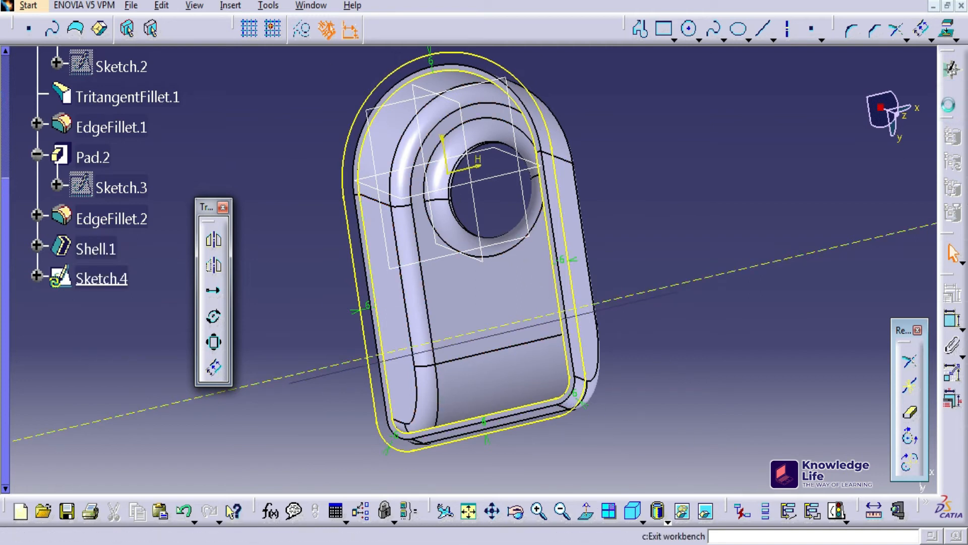
Step: Finish the rim sketch and pad its offset profile in the reversed direction to form the flange around the open rim
{"action": "left_click", "coordinate": [948, 104]}
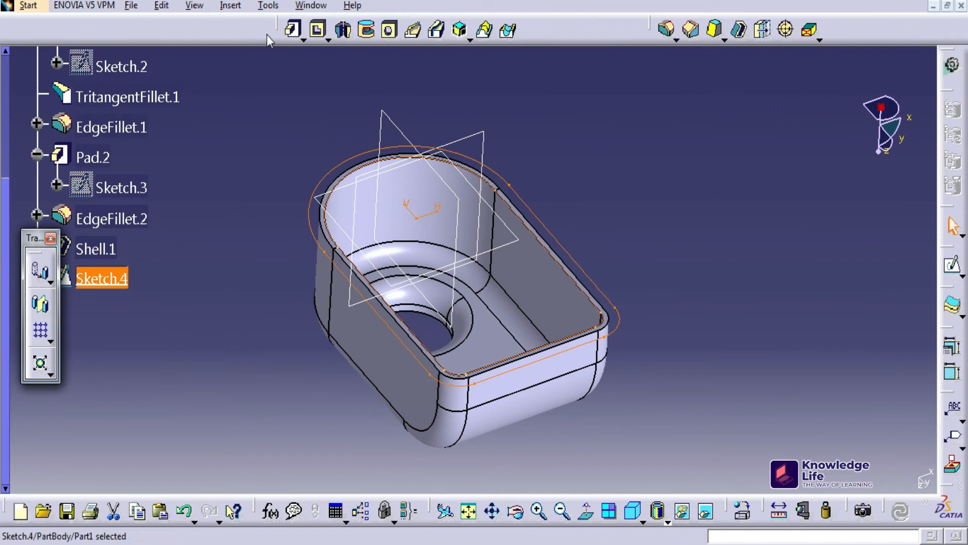
{"action": "left_click", "coordinate": [293, 29]}
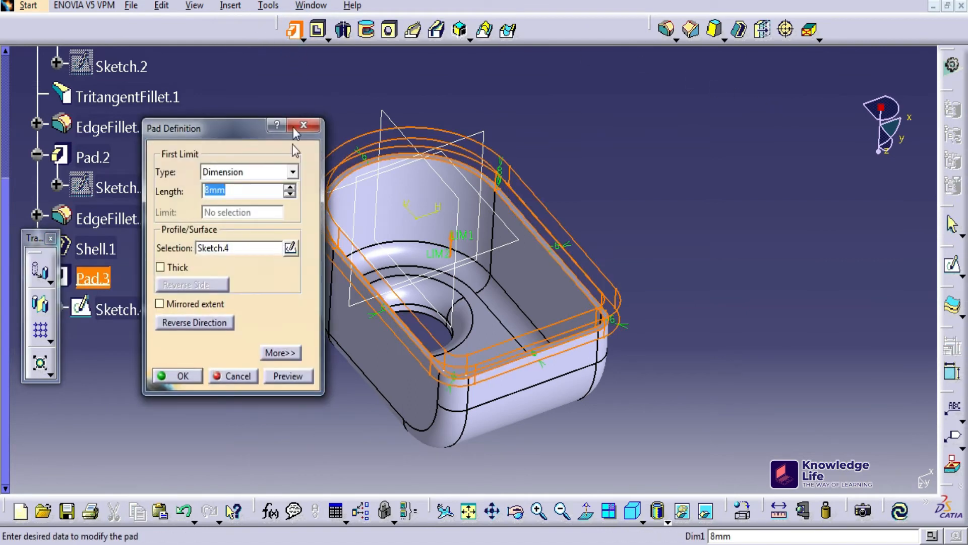
{"action": "left_click", "coordinate": [188, 327]}
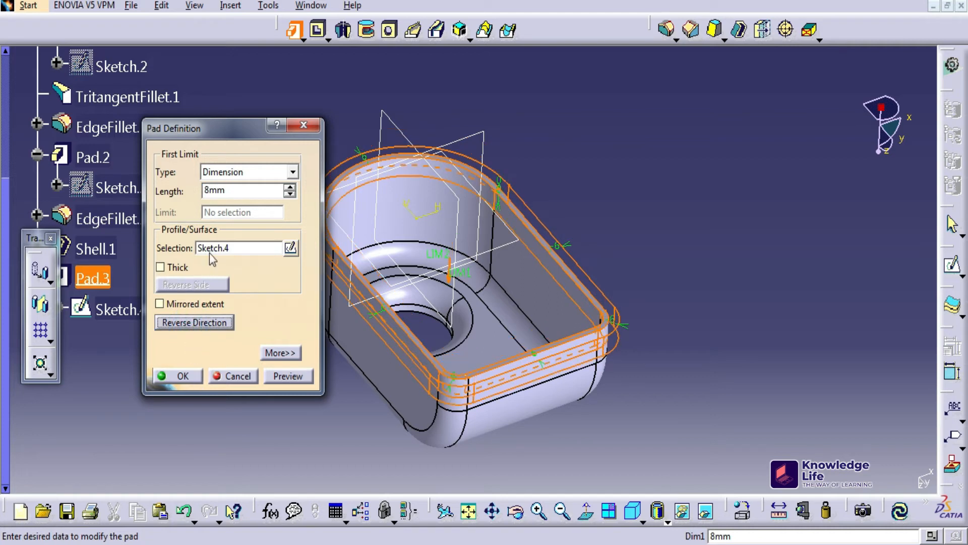
{"action": "double_click", "coordinate": [241, 190]}
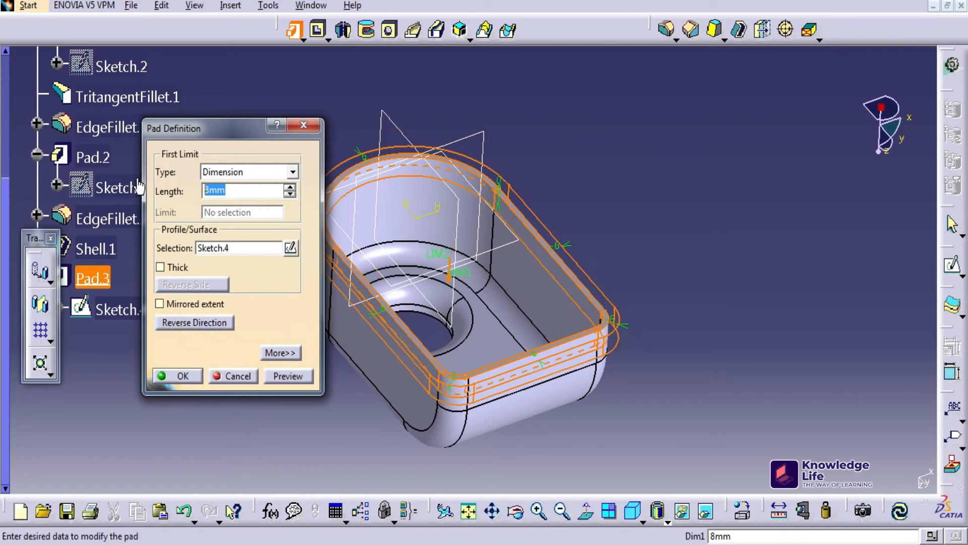
{"action": "left_click", "coordinate": [261, 440]}
{"action": "left_click", "coordinate": [163, 377]}
Step: Start a sketch on the flange's flat rim face and draw a rectangle about 50 mm tall beside its long straight side
{"action": "middle_click_drag", "start_coordinate": [642, 247], "coordinate": [647, 197]}
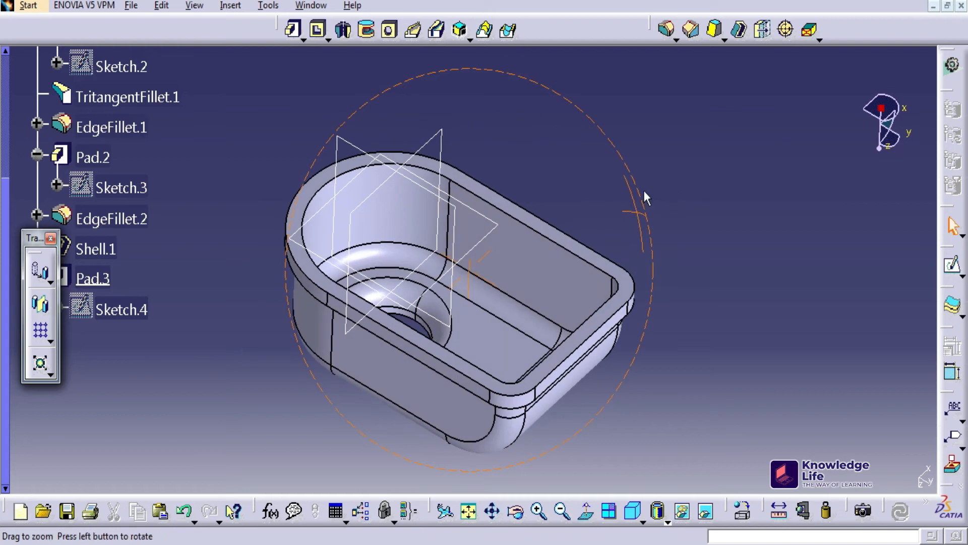
{"action": "left_click", "coordinate": [515, 212]}
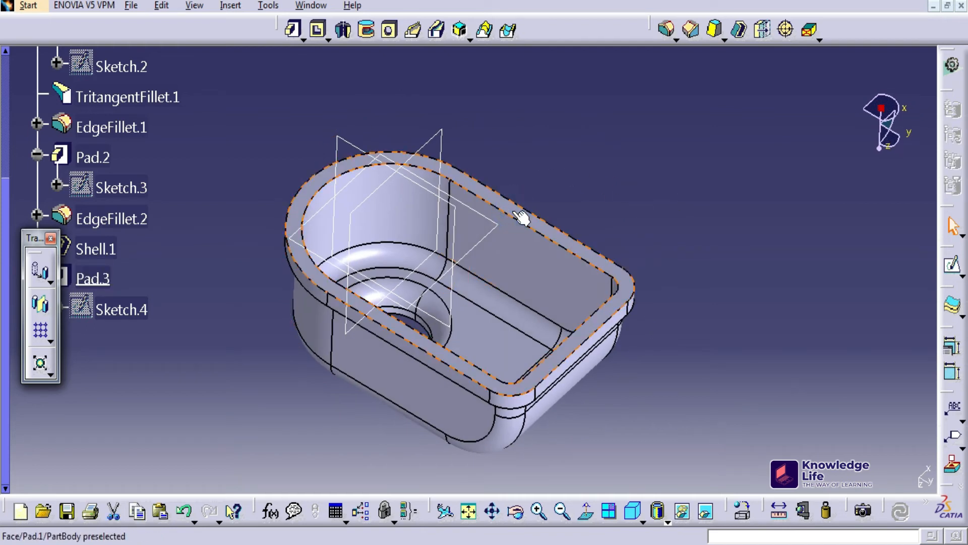
{"action": "left_click", "coordinate": [952, 264]}
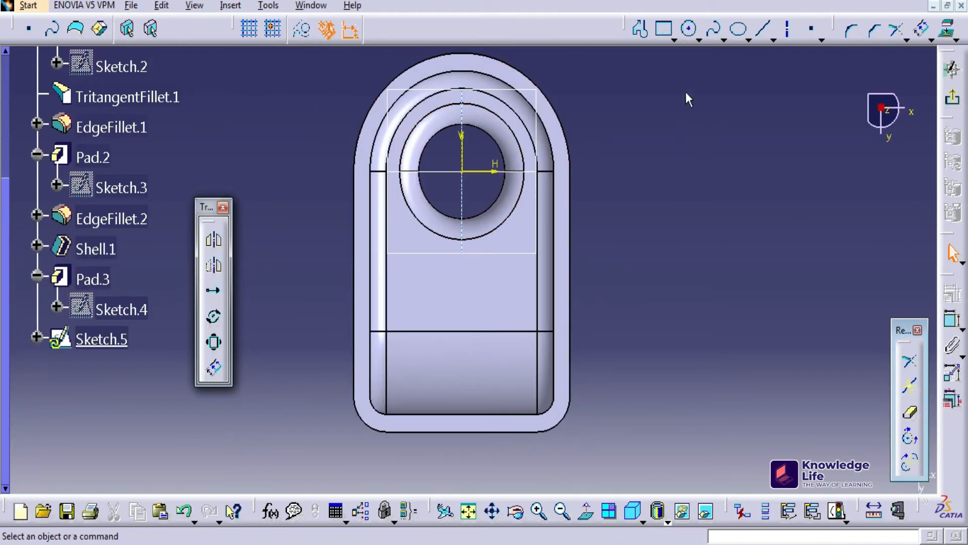
{"action": "left_click", "coordinate": [666, 31]}
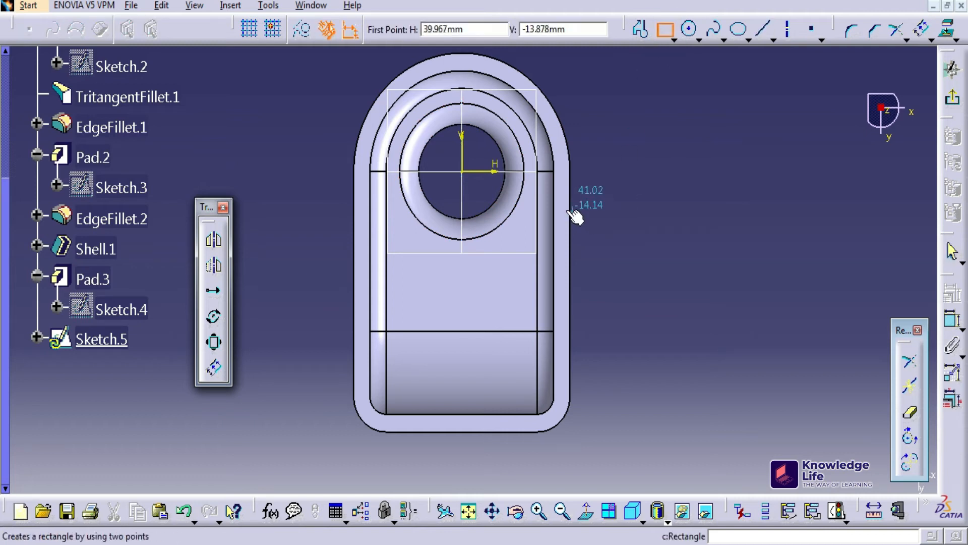
{"action": "left_click", "coordinate": [569, 181]}
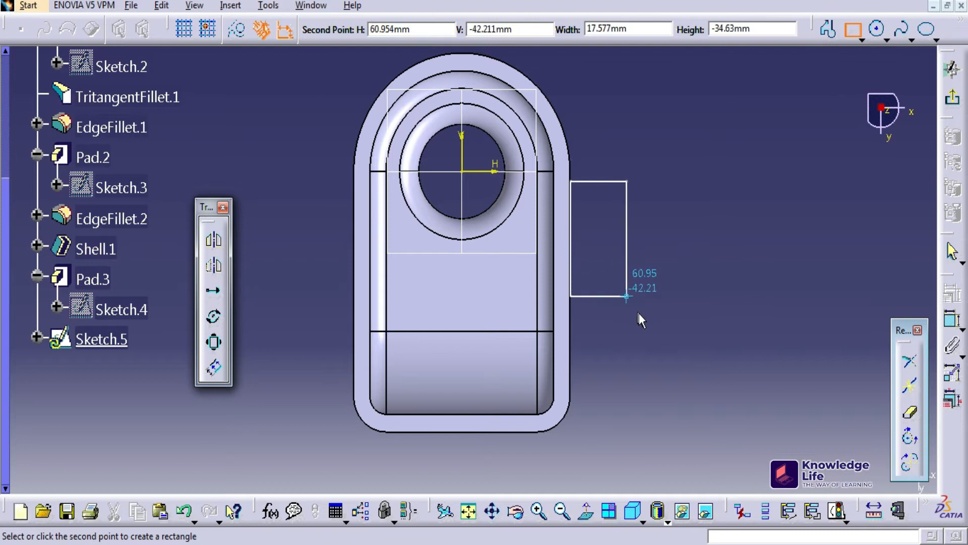
{"action": "left_click", "coordinate": [653, 328]}
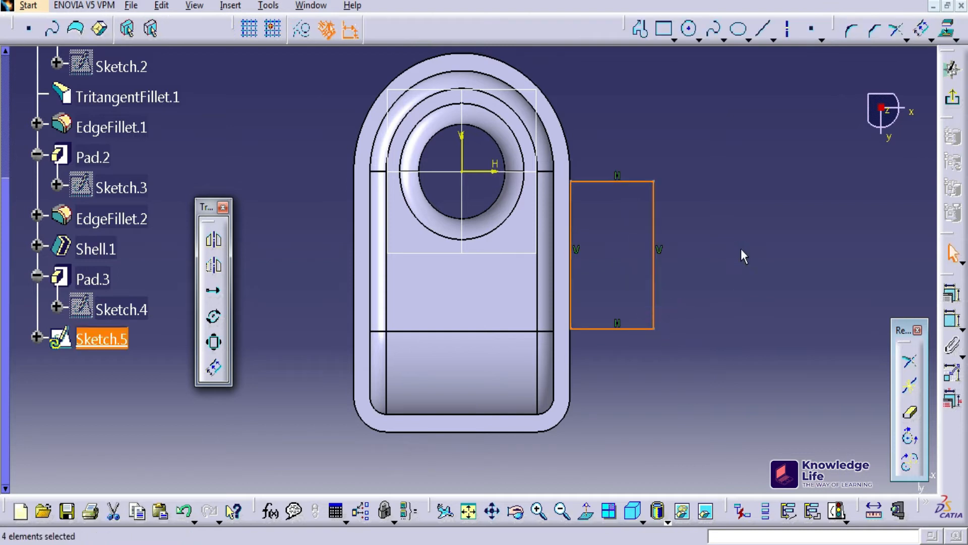
{"action": "left_click", "coordinate": [760, 233]}
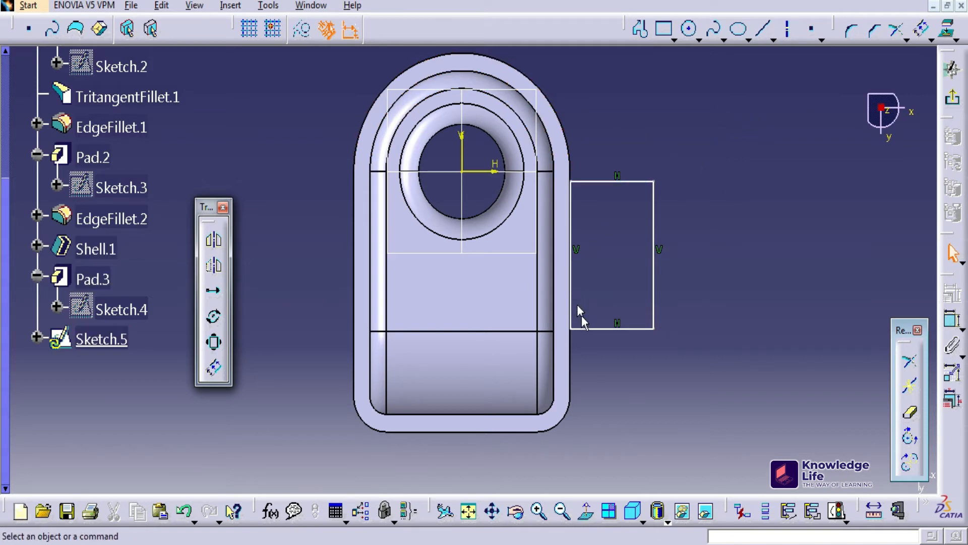
Step: Make the rectangle's inner vertical side coincident with the flange's straight outer edge
{"action": "left_click", "coordinate": [570, 355]}
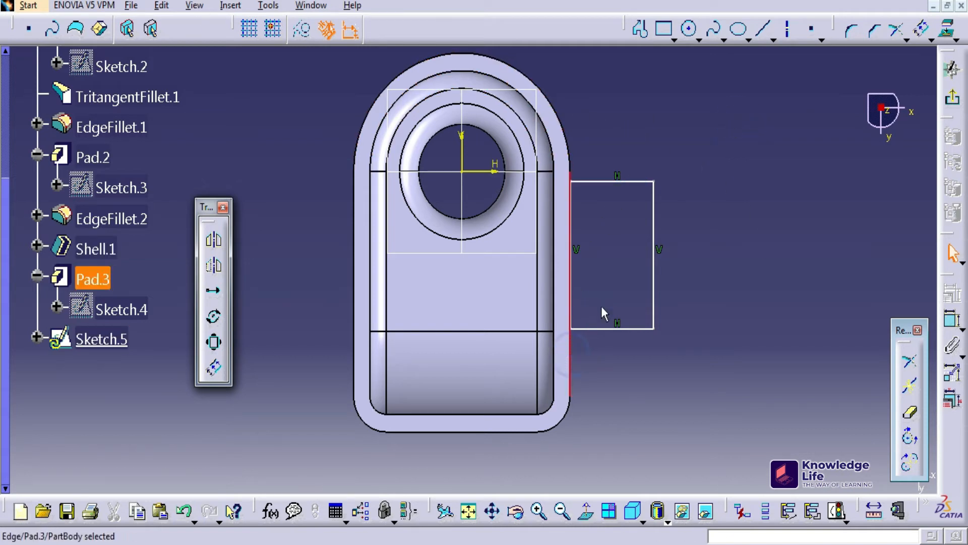
{"action": "left_click", "coordinate": [571, 282], "text": "ctrl"}
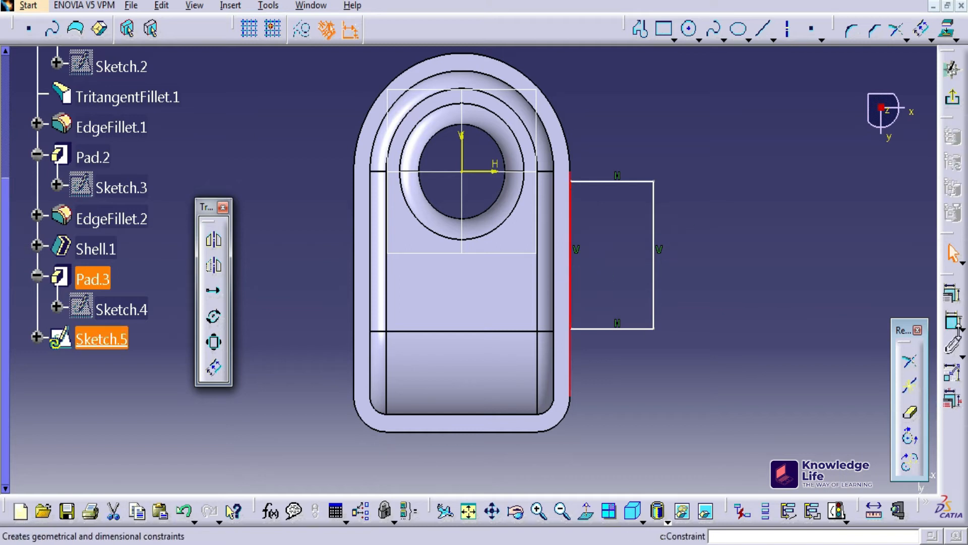
{"action": "left_click", "coordinate": [955, 327]}
{"action": "right_click", "coordinate": [675, 382]}
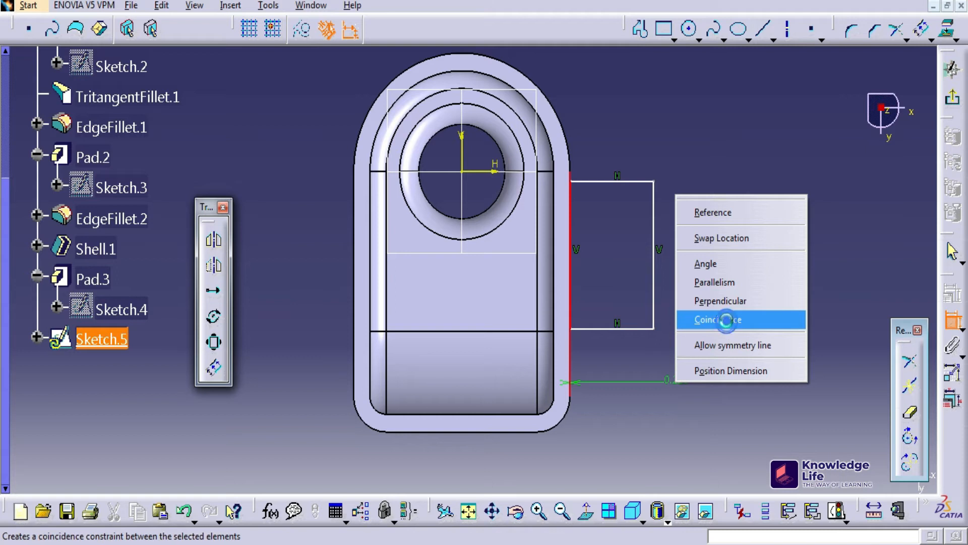
{"action": "left_click", "coordinate": [726, 320]}
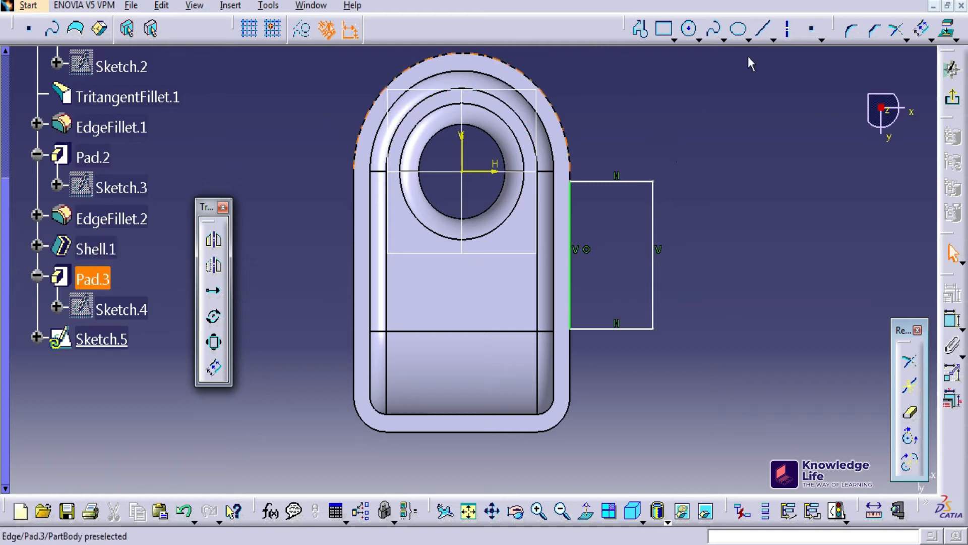
Step: Dimension the rectangle's outer vertical side from the vertical axis and set the distance to 60 mm
{"action": "left_click", "coordinate": [952, 319]}
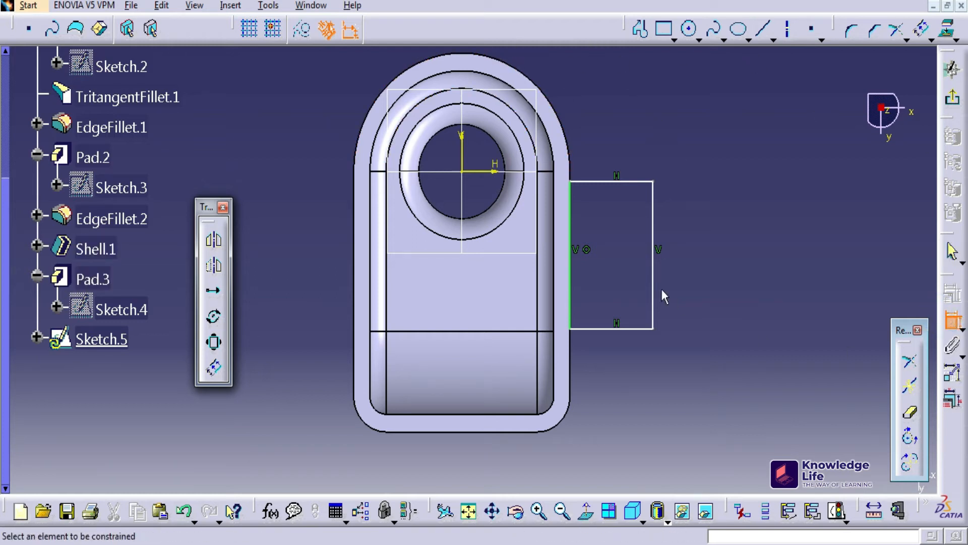
{"action": "left_click", "coordinate": [653, 279]}
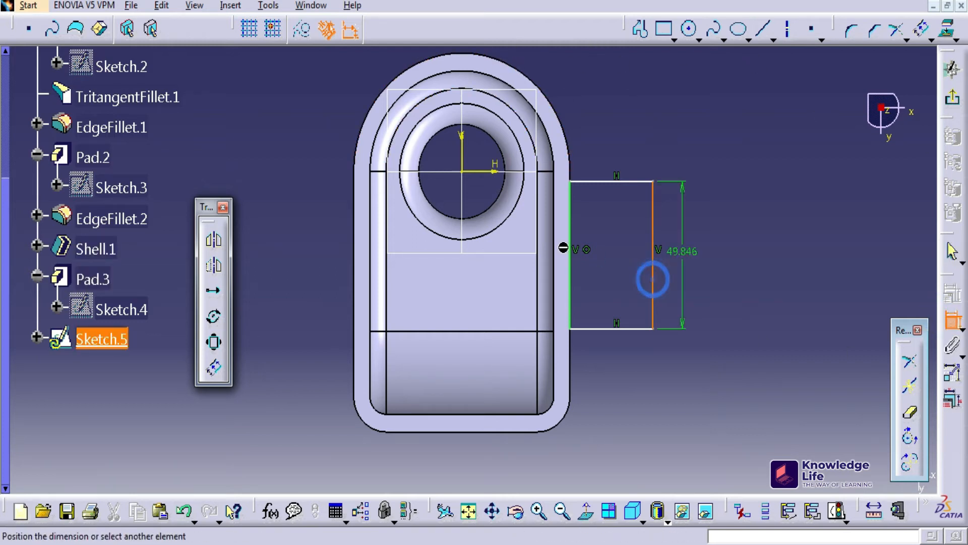
{"action": "left_click", "coordinate": [464, 184]}
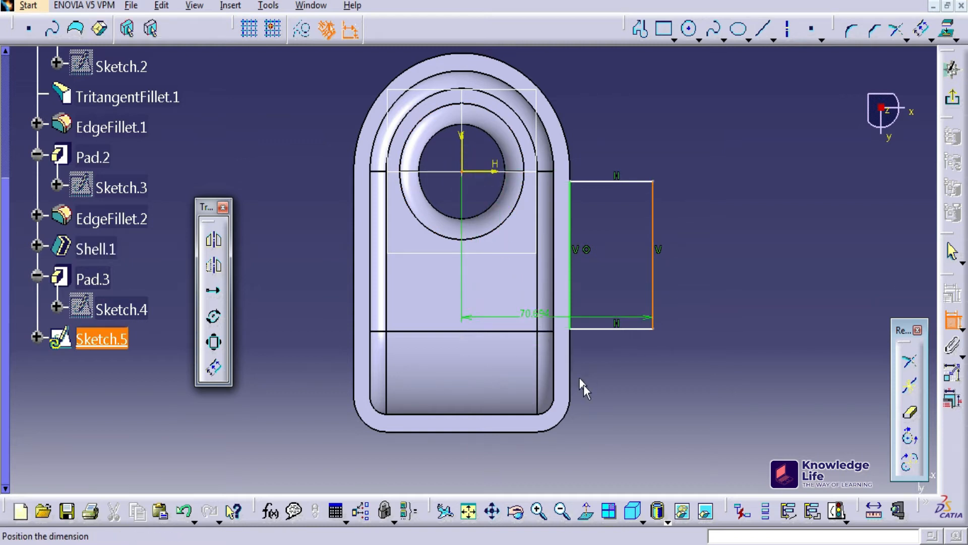
{"action": "left_click", "coordinate": [604, 448]}
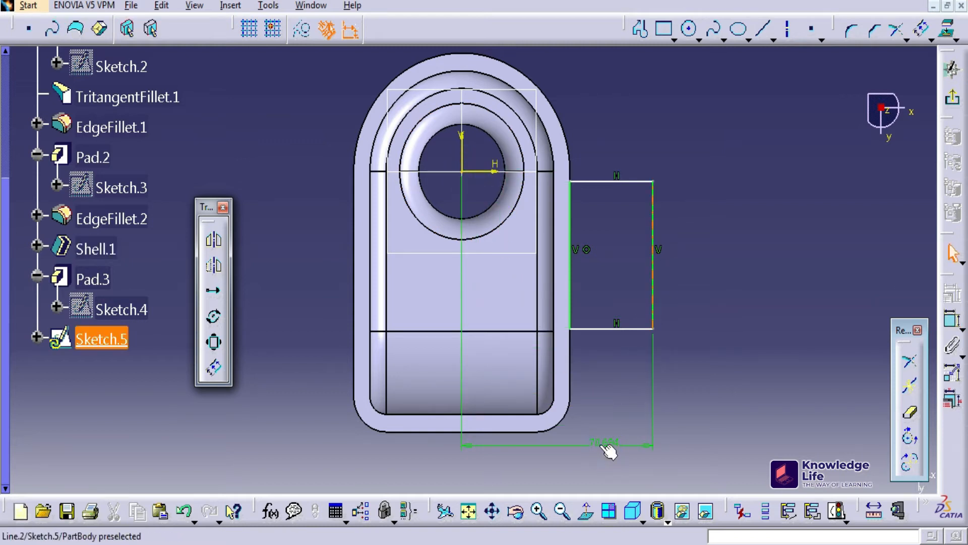
{"action": "double_click", "coordinate": [599, 444]}
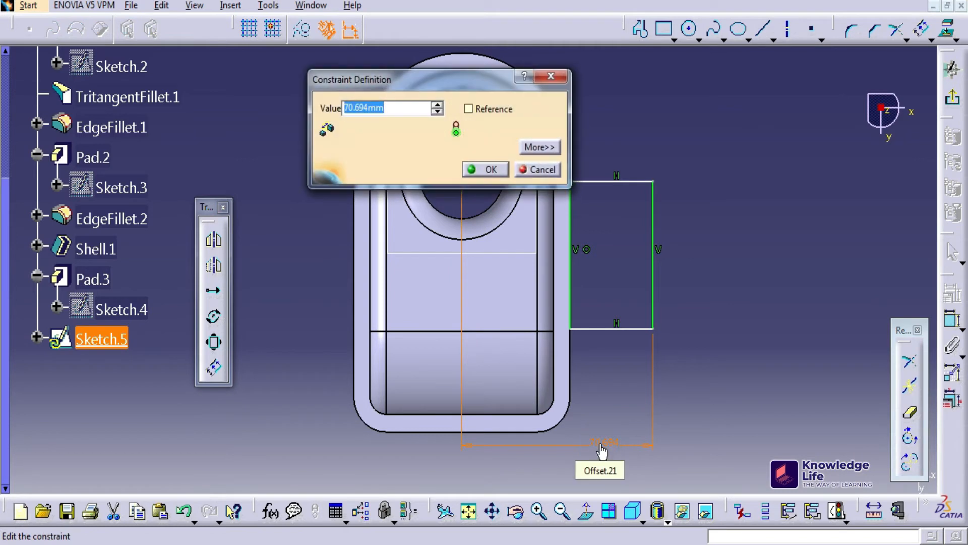
{"action": "type", "text": "60"}
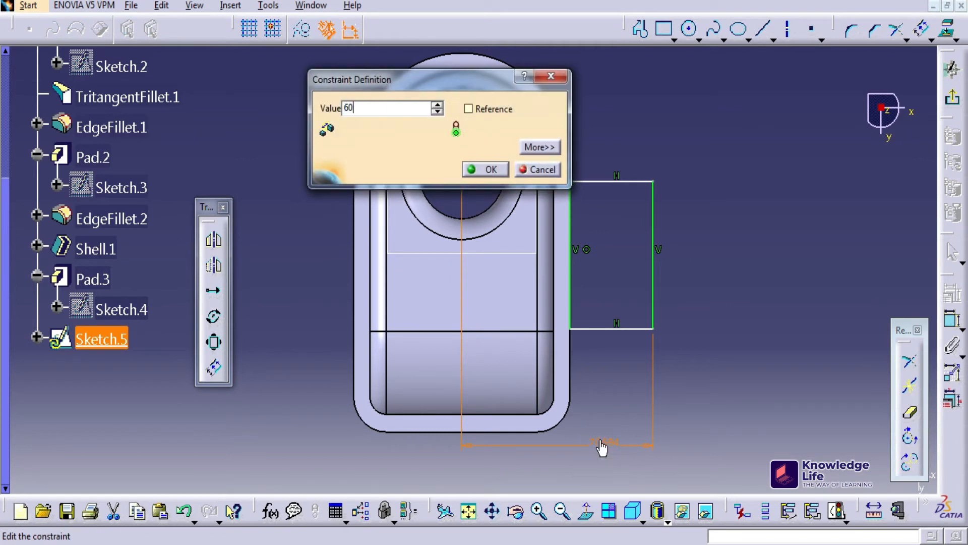
{"action": "key", "text": "Return"}
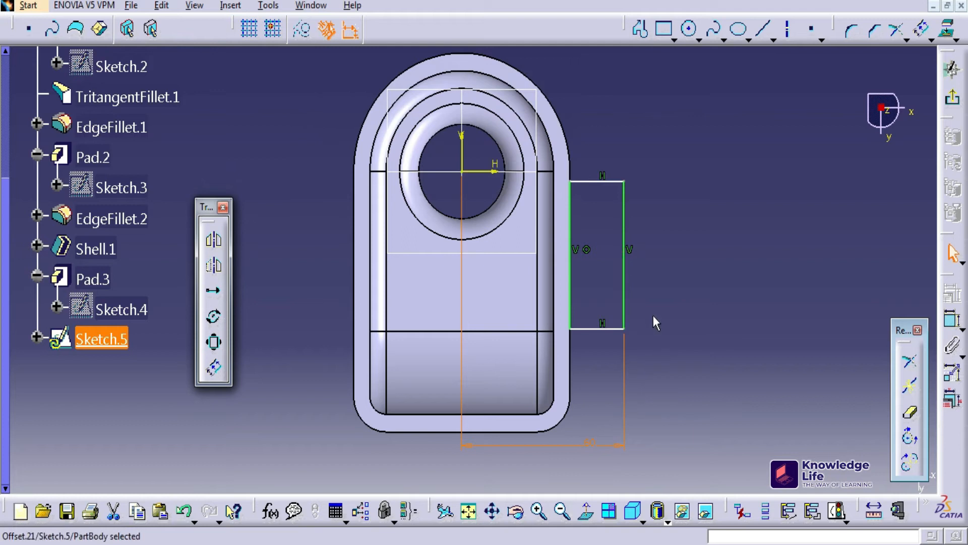
Step: Dimension the rectangle's lower side from the straight inner end edge of the shell and set the distance to 16 mm
{"action": "left_click", "coordinate": [509, 414]}
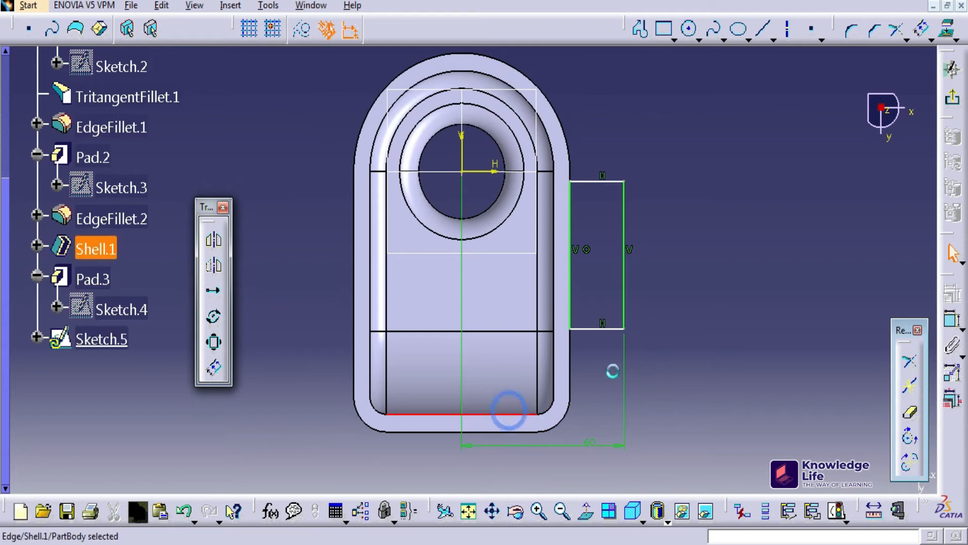
{"action": "left_click", "coordinate": [609, 329]}
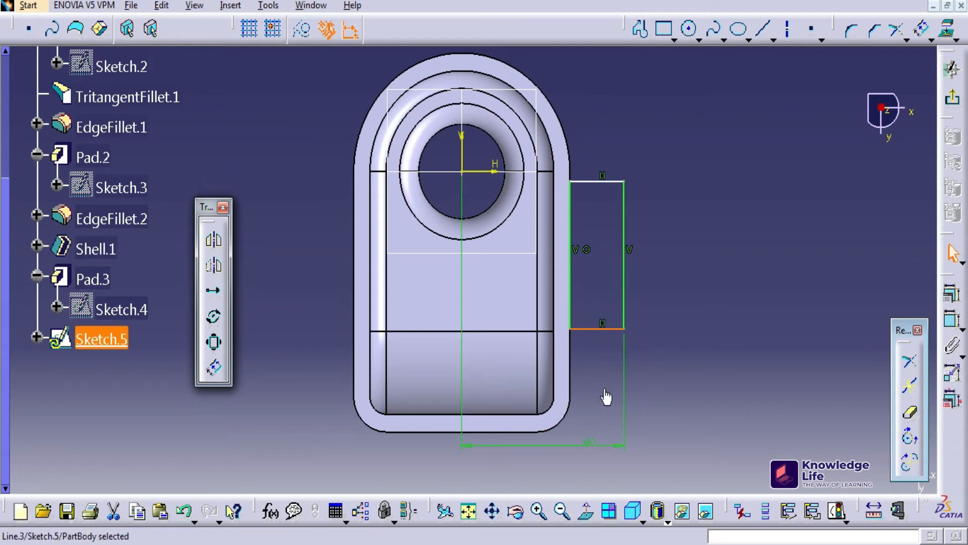
{"action": "left_click", "coordinate": [952, 319]}
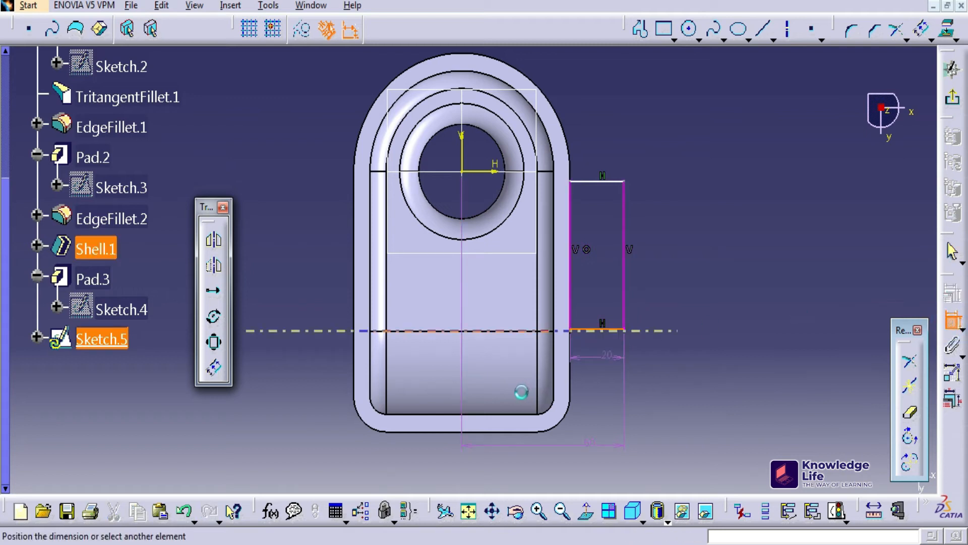
{"action": "left_click", "coordinate": [509, 413]}
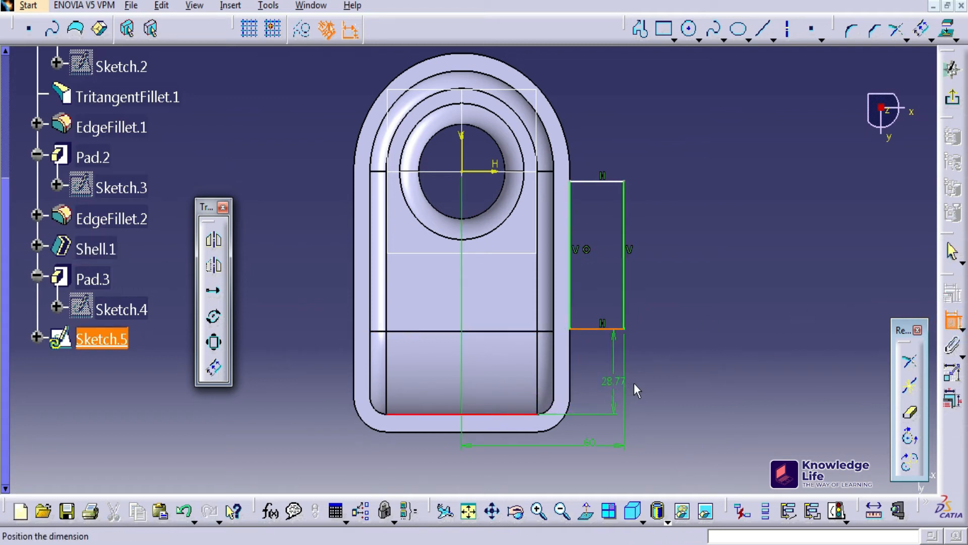
{"action": "left_click", "coordinate": [652, 383]}
{"action": "double_click", "coordinate": [652, 383]}
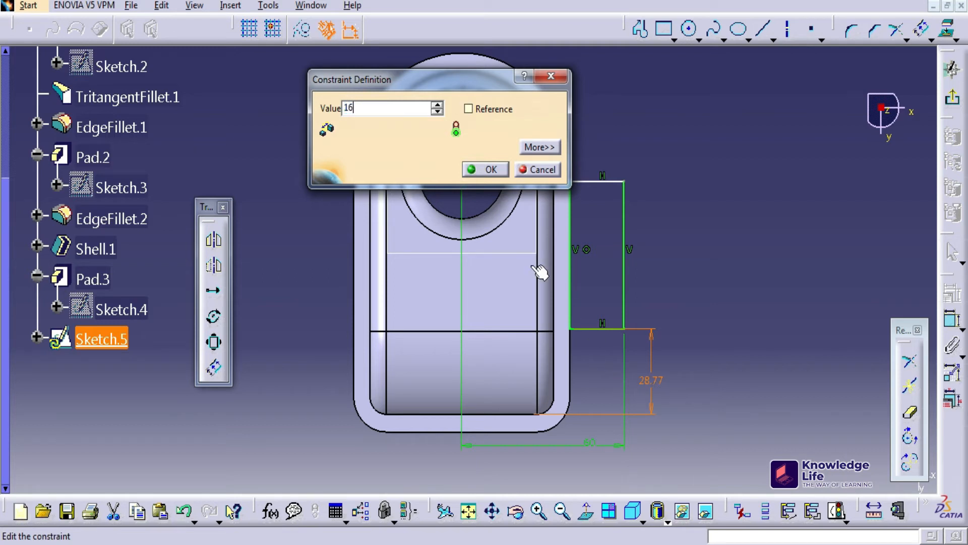
{"action": "key", "text": "Return"}
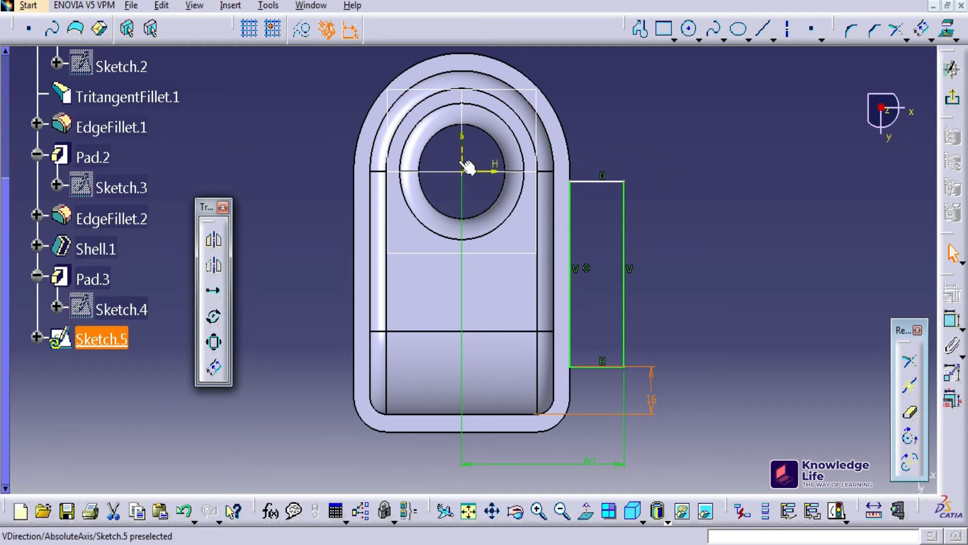
Step: Make the rectangle's upper side coincident with the sketch origin
{"action": "left_click", "coordinate": [588, 180]}
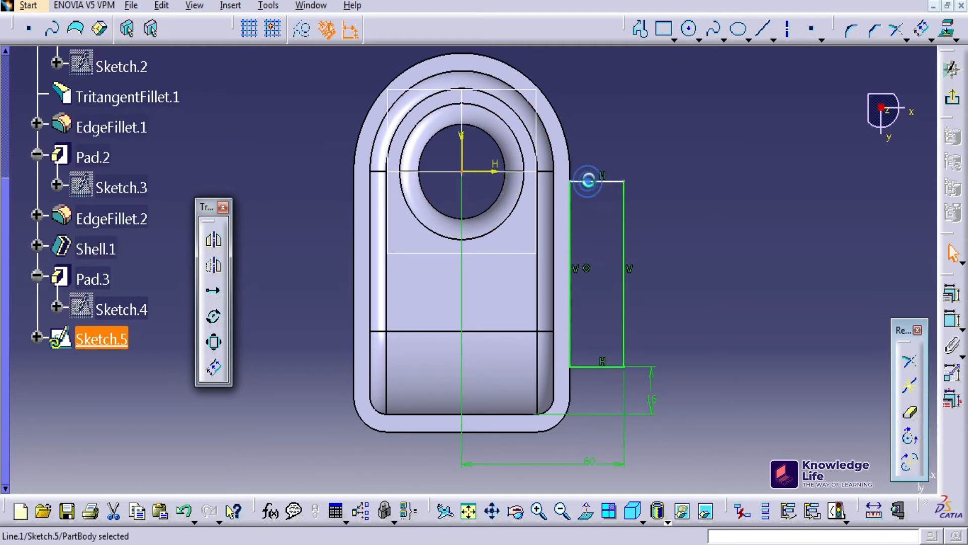
{"action": "left_click", "coordinate": [946, 318]}
{"action": "left_click", "coordinate": [462, 172]}
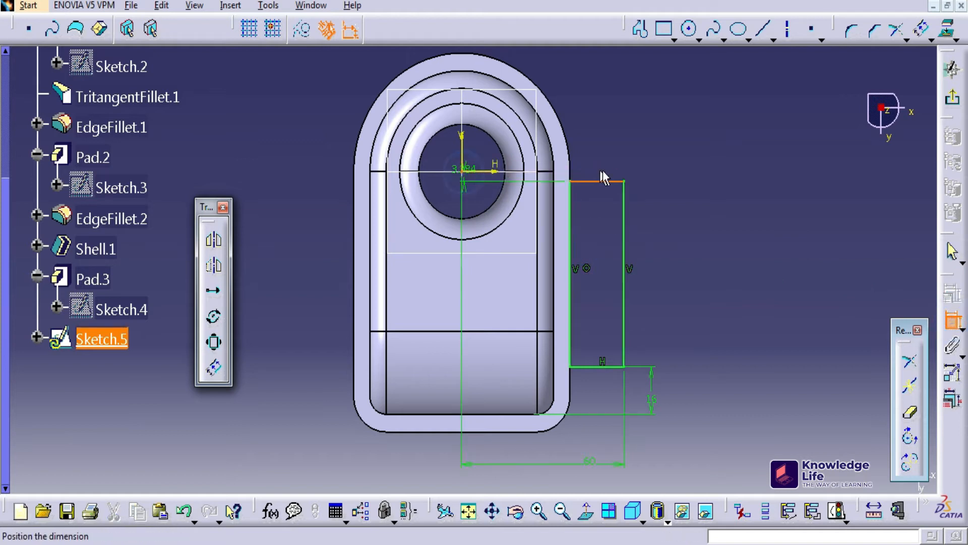
{"action": "right_click", "coordinate": [644, 147]}
{"action": "left_click", "coordinate": [688, 232]}
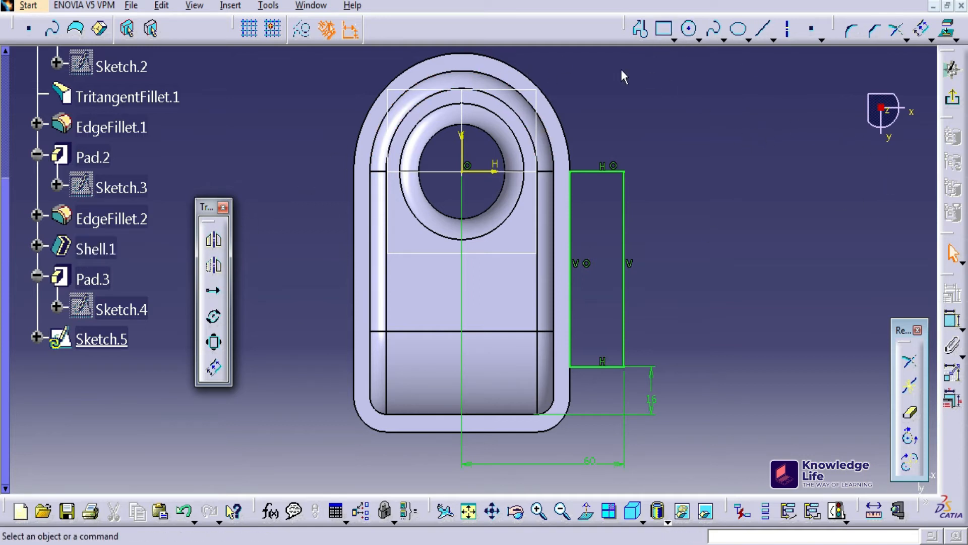
Step: Round the two outer corners of the tab rectangle with Corner arcs of about 13 mm and 14 mm radius
{"action": "left_click", "coordinate": [852, 31]}
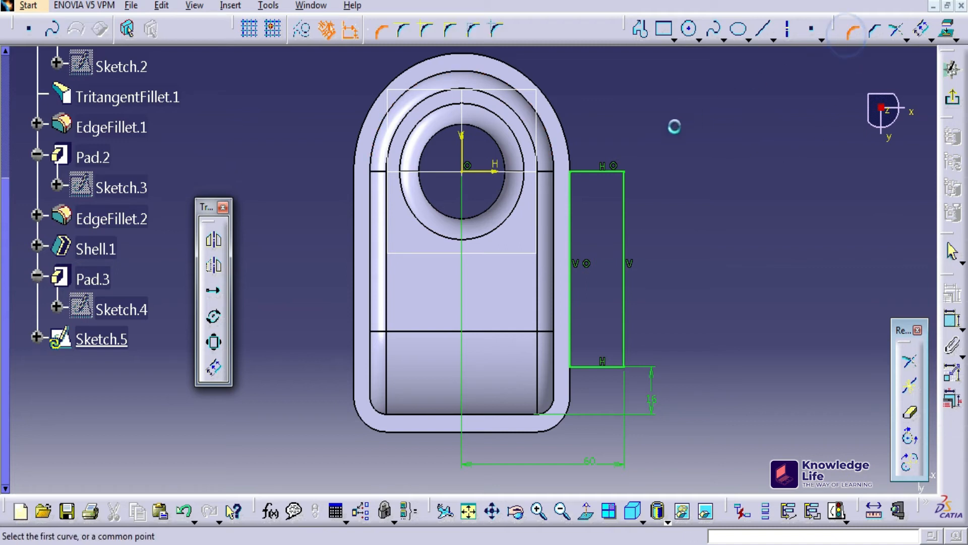
{"action": "left_click", "coordinate": [623, 168]}
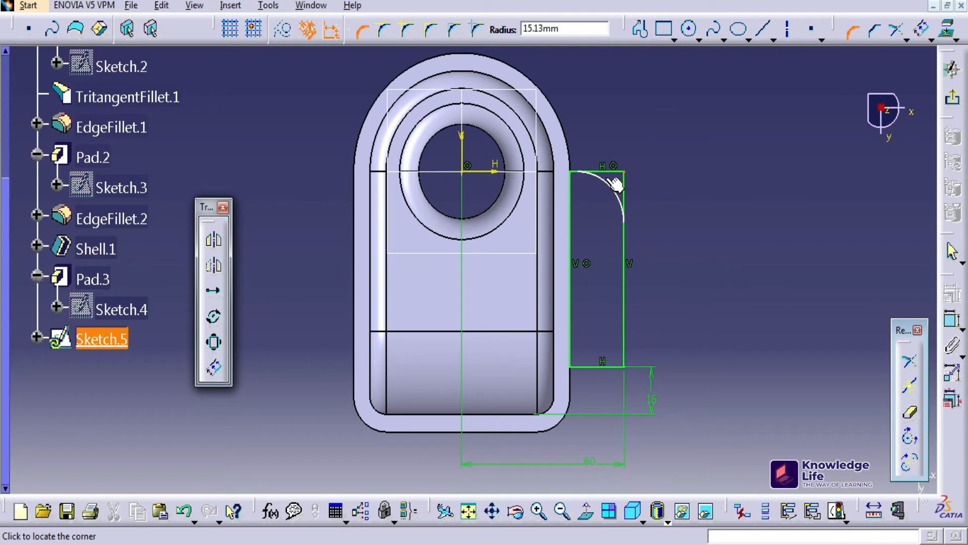
{"action": "left_click", "coordinate": [616, 183]}
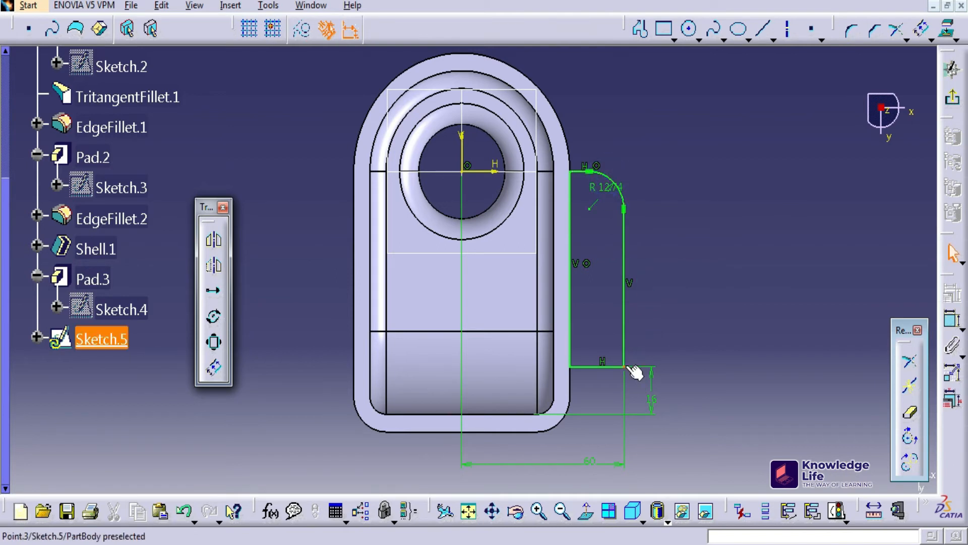
{"action": "left_click", "coordinate": [848, 30]}
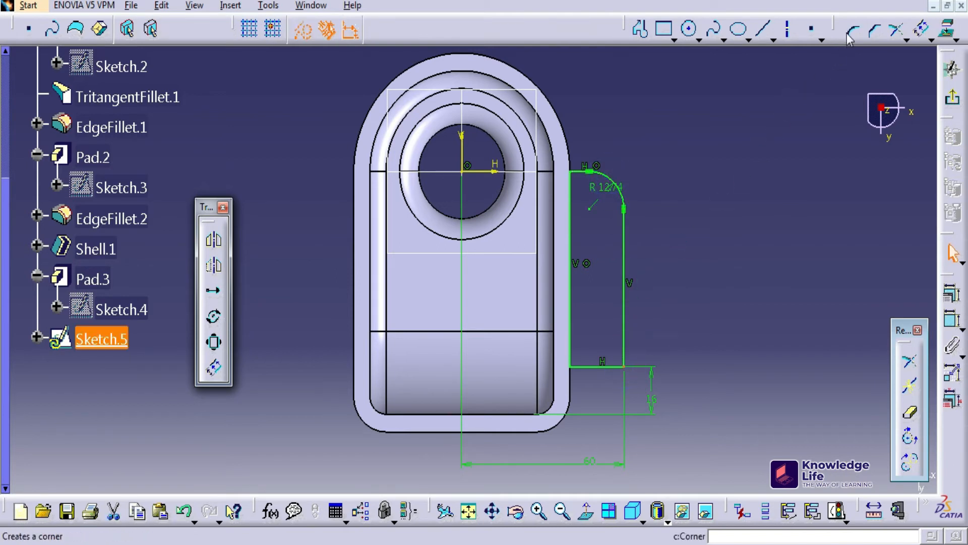
{"action": "left_click", "coordinate": [609, 357]}
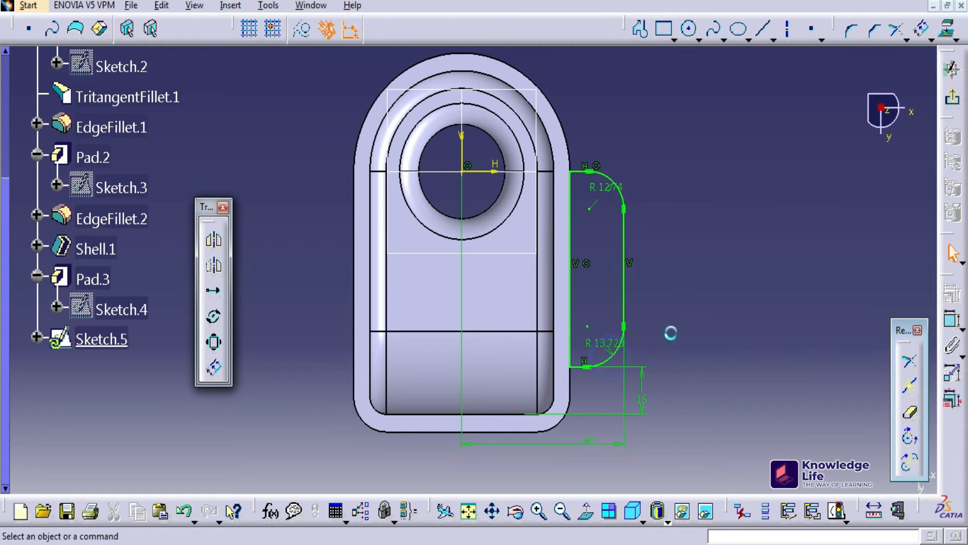
Step: Set the radius of both outer corner arcs on the tab profile to 5 mm
{"action": "double_click", "coordinate": [604, 343]}
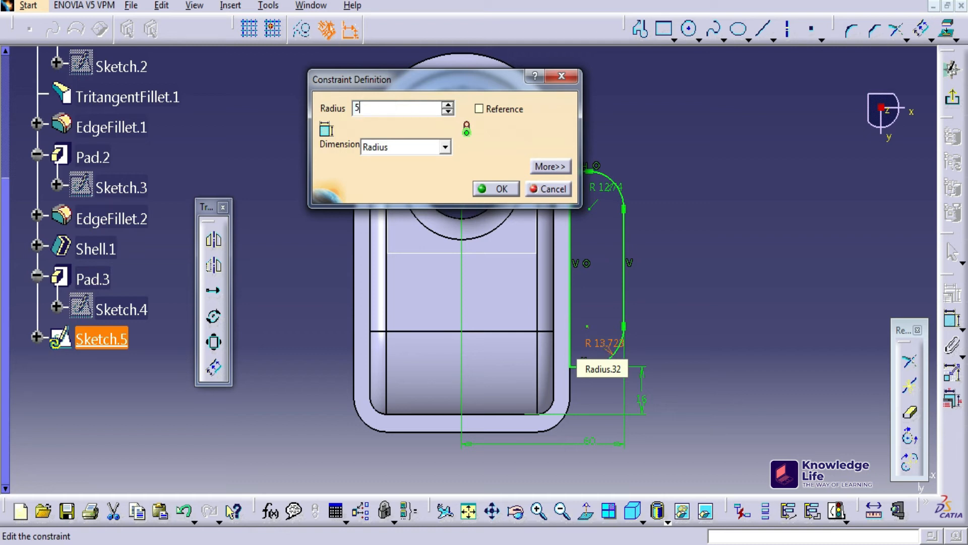
{"action": "type", "text": "5"}
{"action": "key", "text": "Return"}
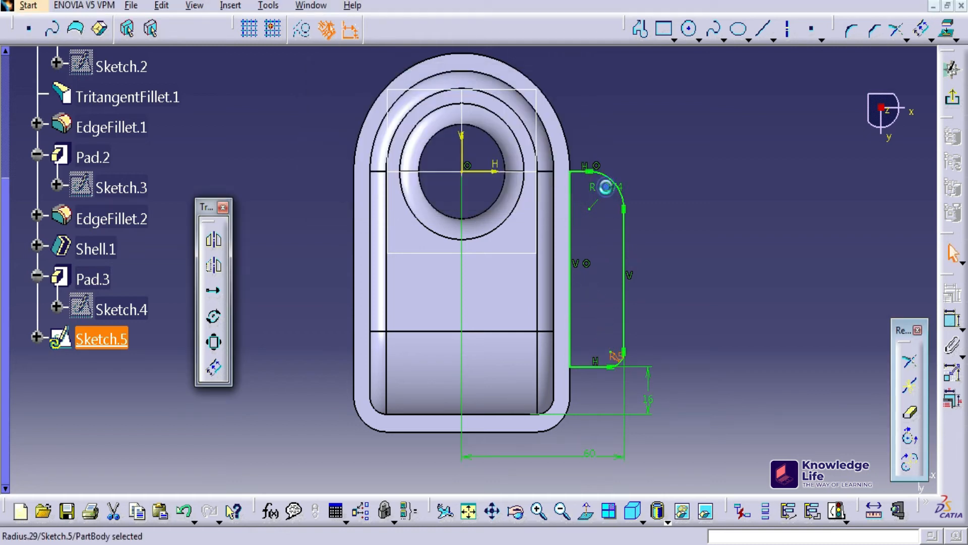
{"action": "double_click", "coordinate": [608, 194]}
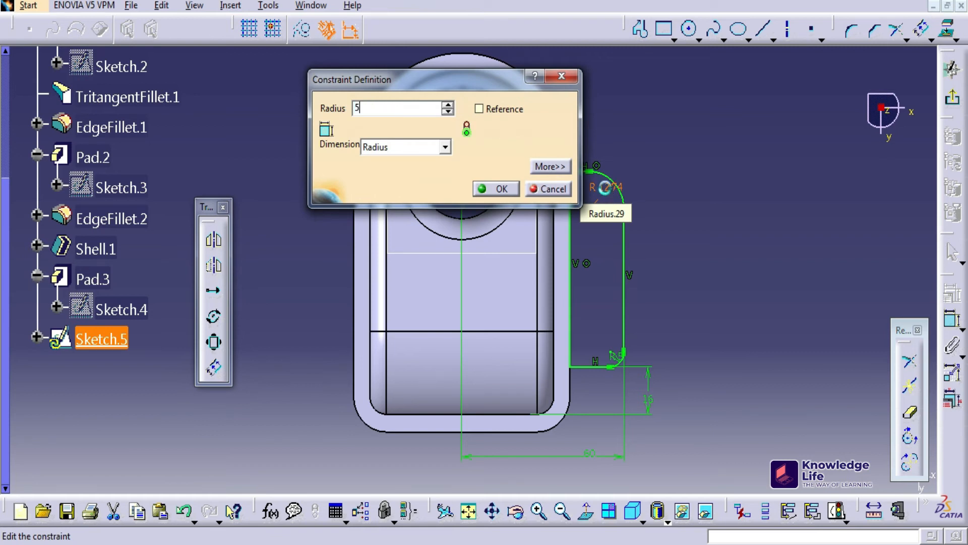
{"action": "key", "text": "Return"}
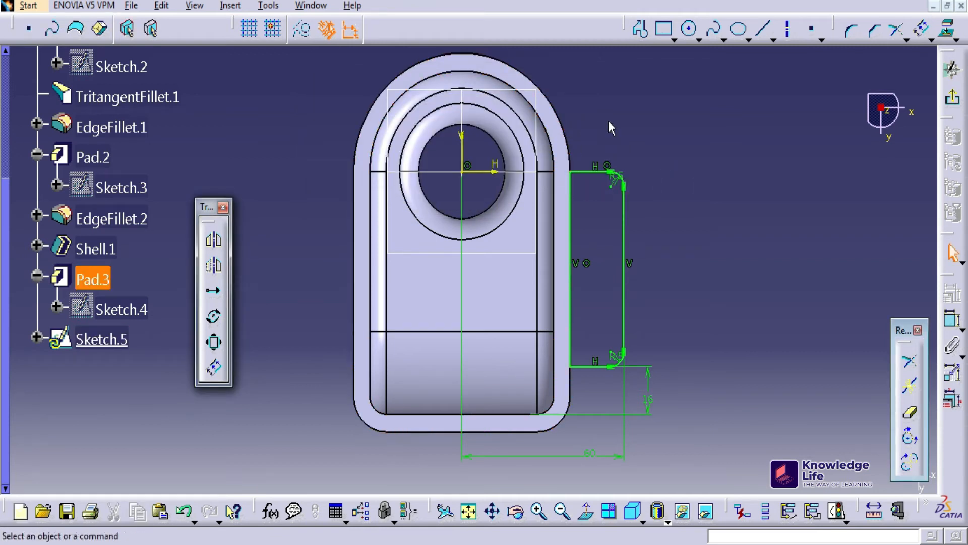
Step: Mirror the complete tab profile about the sketch's vertical axis and exit the sketch
{"action": "mouse_move", "coordinate": [649, 349]}
{"action": "left_mouse_down"}
{"action": "mouse_move", "coordinate": [584, 264]}
{"action": "mouse_move", "coordinate": [559, 166]}
{"action": "left_mouse_up"}
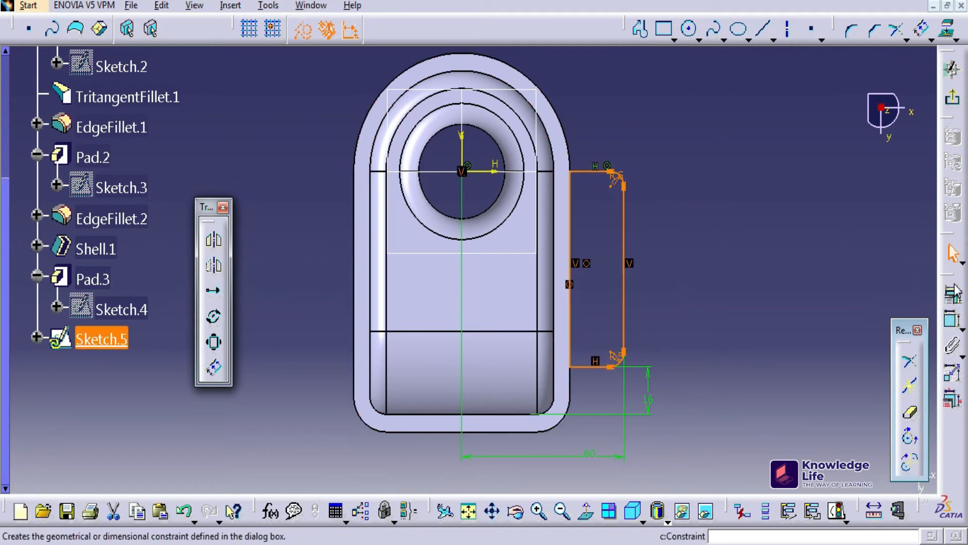
{"action": "left_click", "coordinate": [216, 243]}
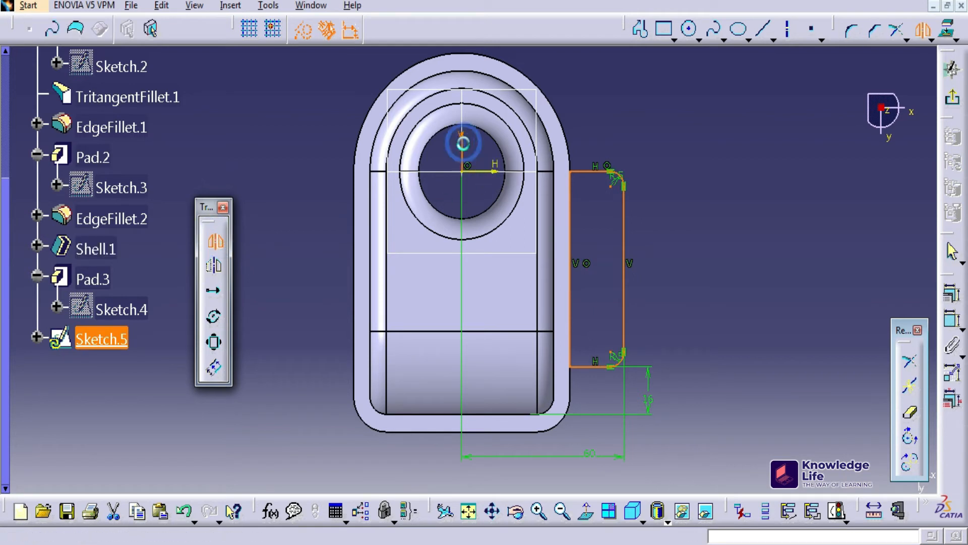
{"action": "left_click", "coordinate": [462, 147]}
{"action": "left_click", "coordinate": [954, 102]}
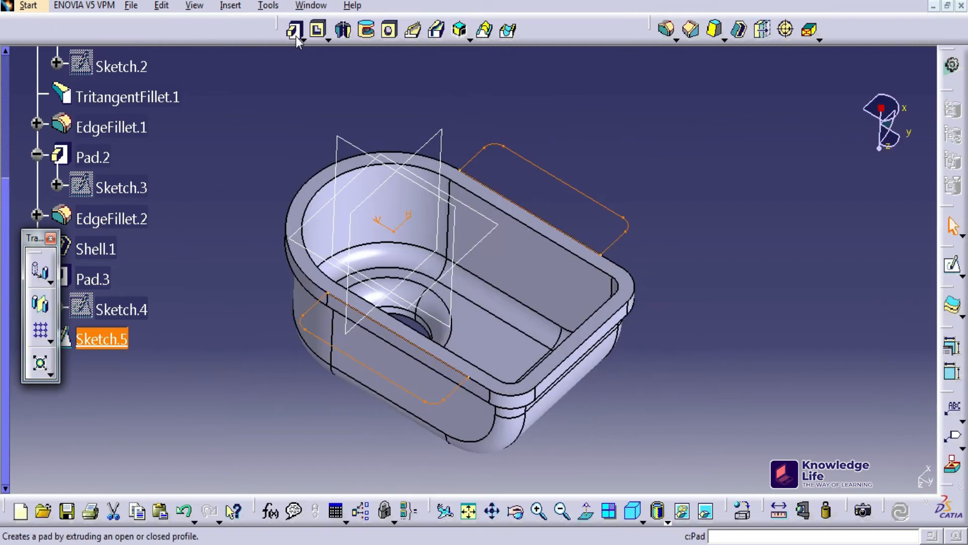
Step: Pad the two-tab sketch 6 mm in the reversed direction so the tabs run along the flange
{"action": "left_click", "coordinate": [294, 32]}
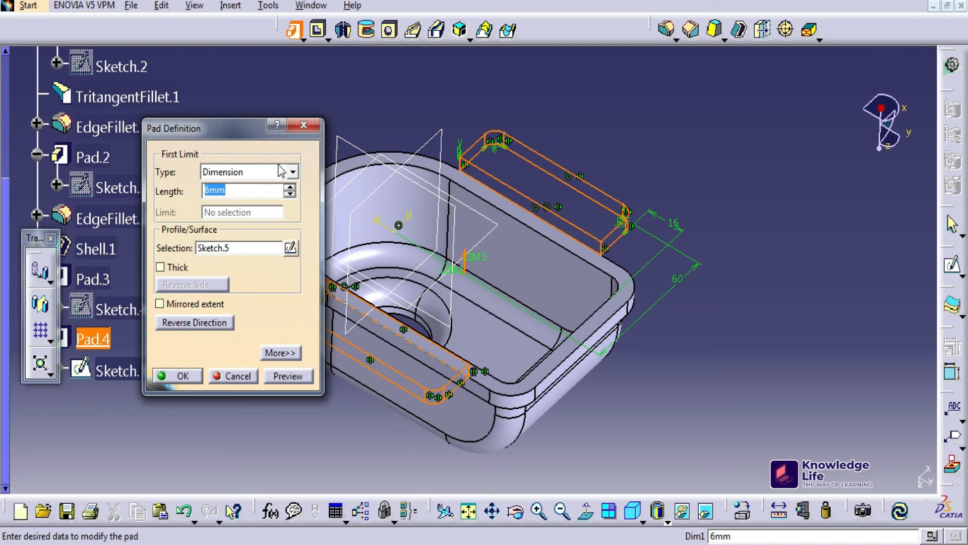
{"action": "left_click", "coordinate": [186, 325]}
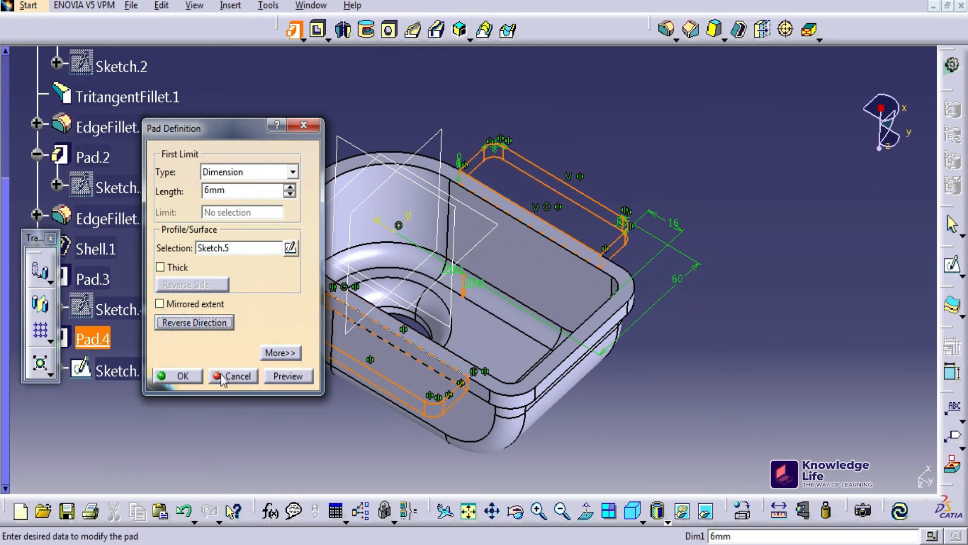
{"action": "left_click", "coordinate": [179, 375]}
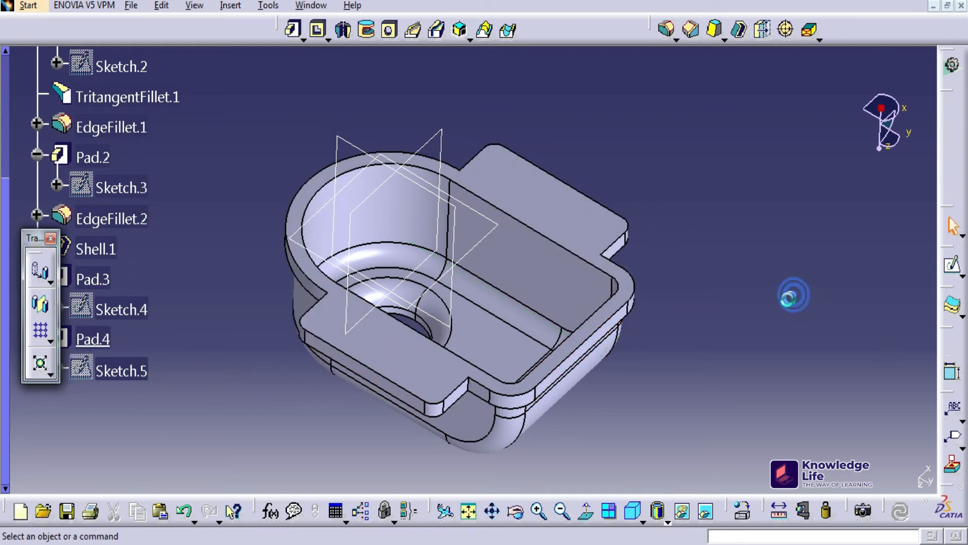
Step: Fillet the four vertical edges where the side tabs meet the rim flange with a 5 mm radius
{"action": "middle_click_drag", "start_coordinate": [736, 321], "coordinate": [759, 270]}
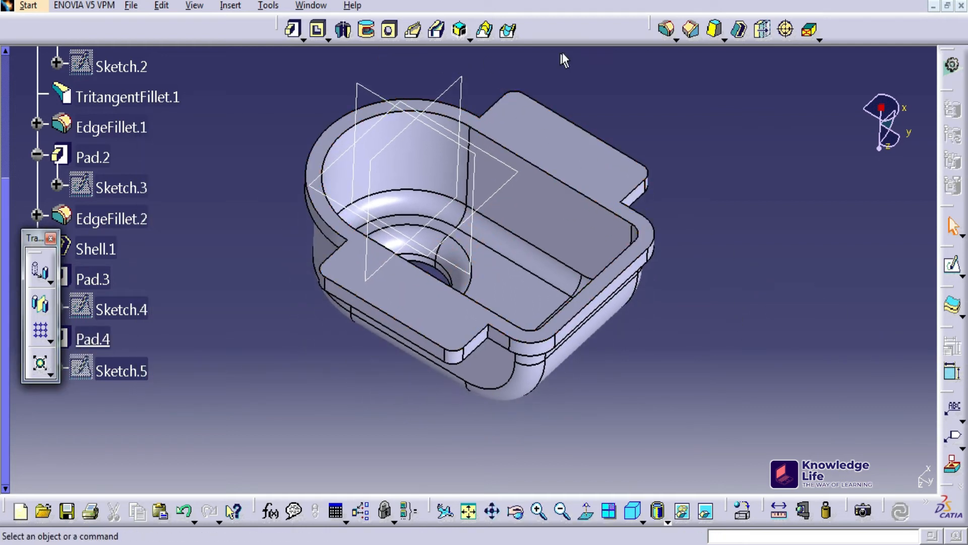
{"action": "left_click", "coordinate": [669, 32]}
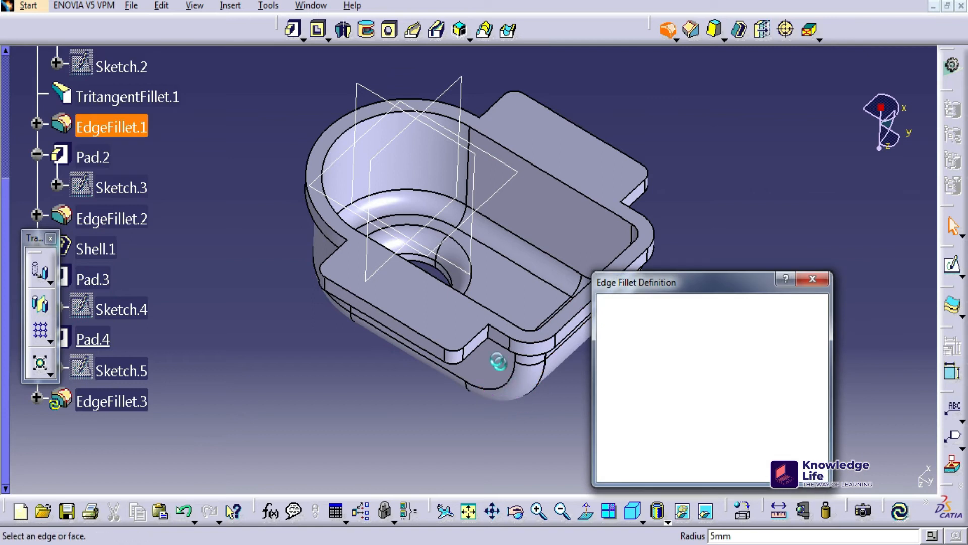
{"action": "left_click", "coordinate": [491, 333]}
{"action": "middle_click_drag", "start_coordinate": [313, 339], "coordinate": [520, 232]}
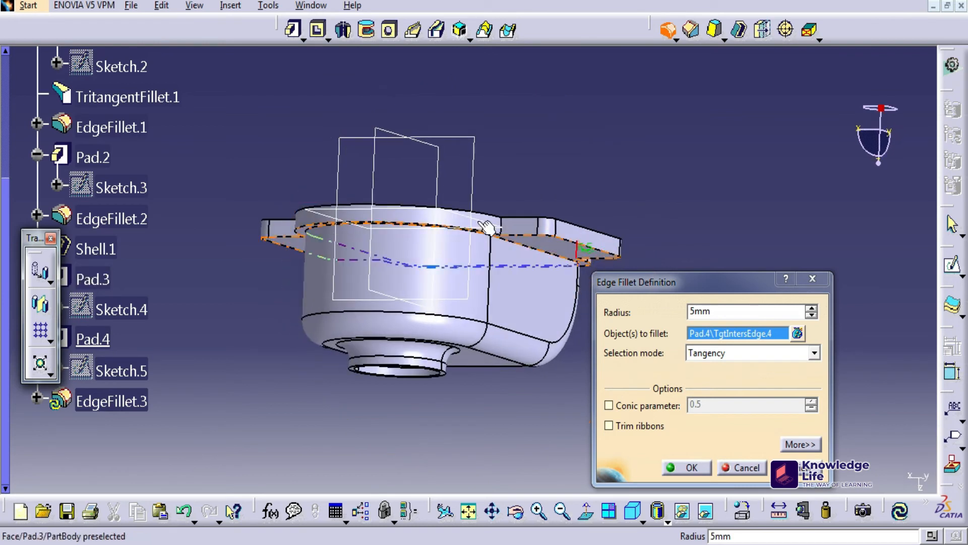
{"action": "left_click", "coordinate": [509, 227]}
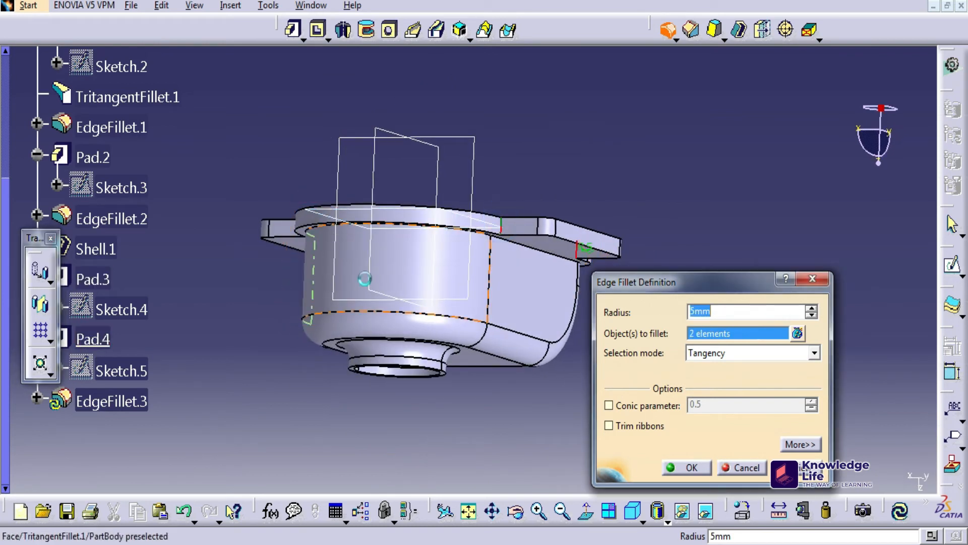
{"action": "middle_click_drag", "start_coordinate": [509, 232], "coordinate": [442, 212]}
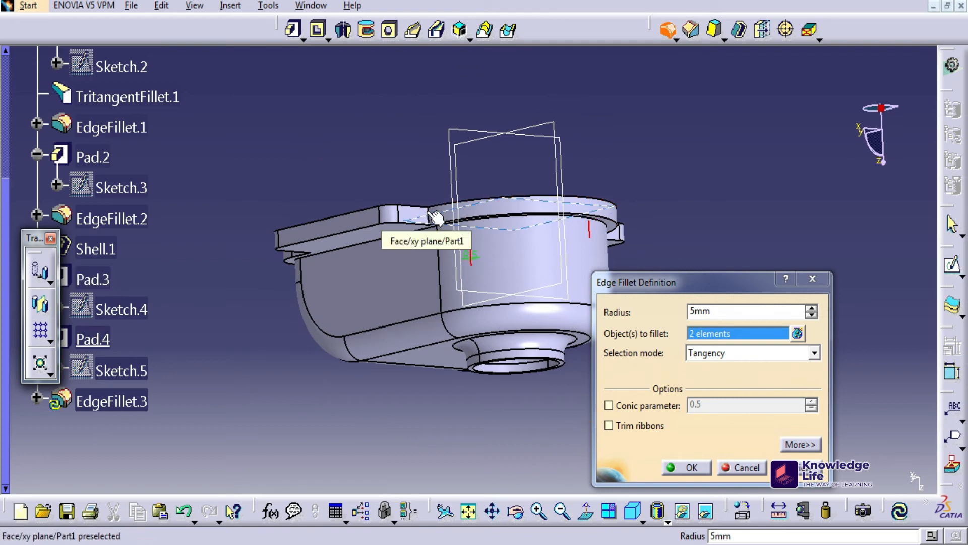
{"action": "middle_click_drag", "start_coordinate": [421, 237], "coordinate": [383, 149]}
{"action": "left_click", "coordinate": [379, 150]}
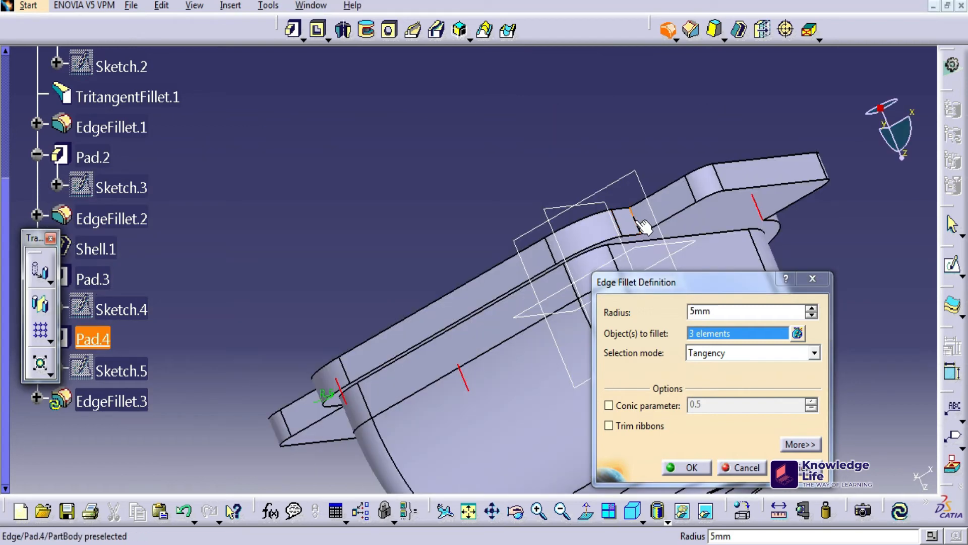
{"action": "left_click", "coordinate": [636, 222]}
{"action": "left_click", "coordinate": [694, 467]}
Step: Create a reference plane offset 60 mm from the xy plane, on the boss side of the part
{"action": "middle_click_drag", "start_coordinate": [447, 97], "coordinate": [540, 409]}
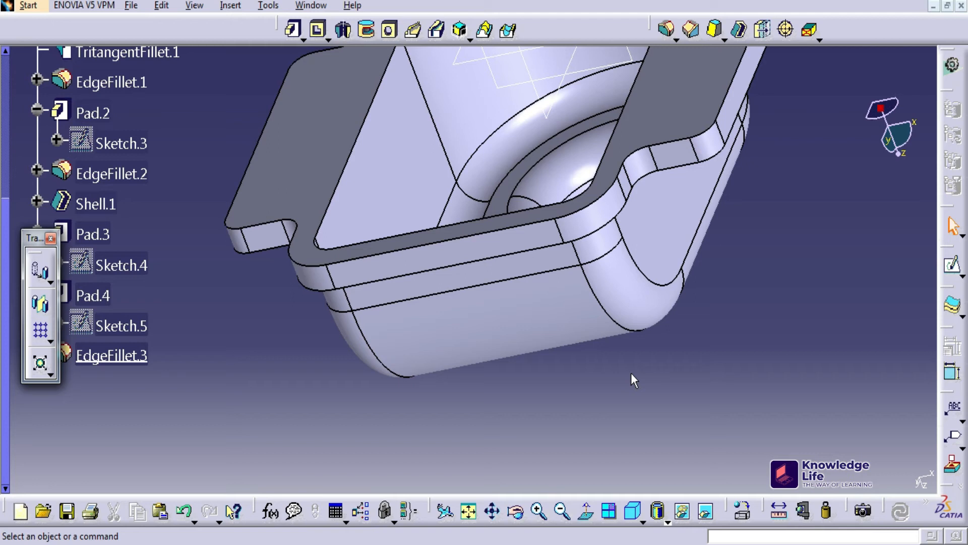
{"action": "middle_click_drag", "start_coordinate": [658, 399], "coordinate": [592, 258]}
{"action": "middle_click_drag", "start_coordinate": [670, 237], "coordinate": [483, 140]}
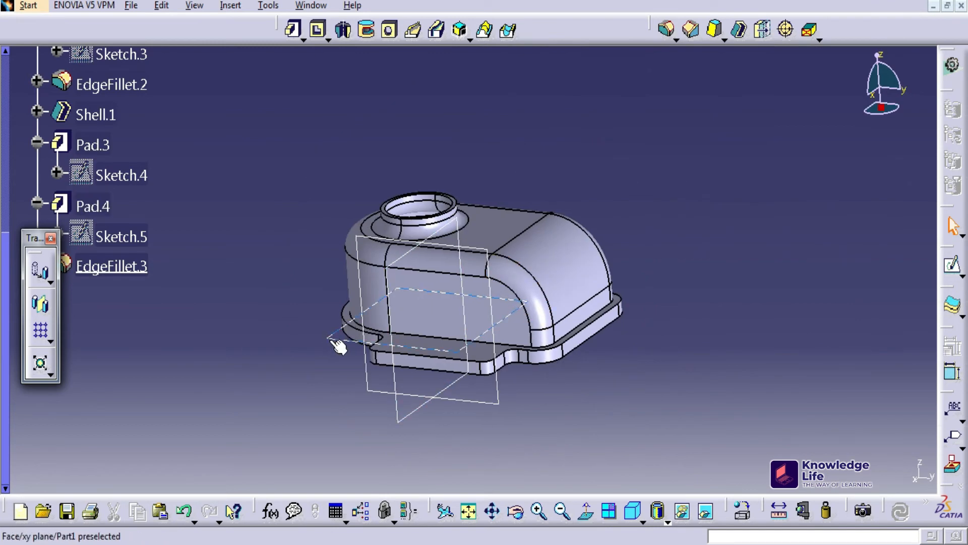
{"action": "left_click", "coordinate": [329, 339]}
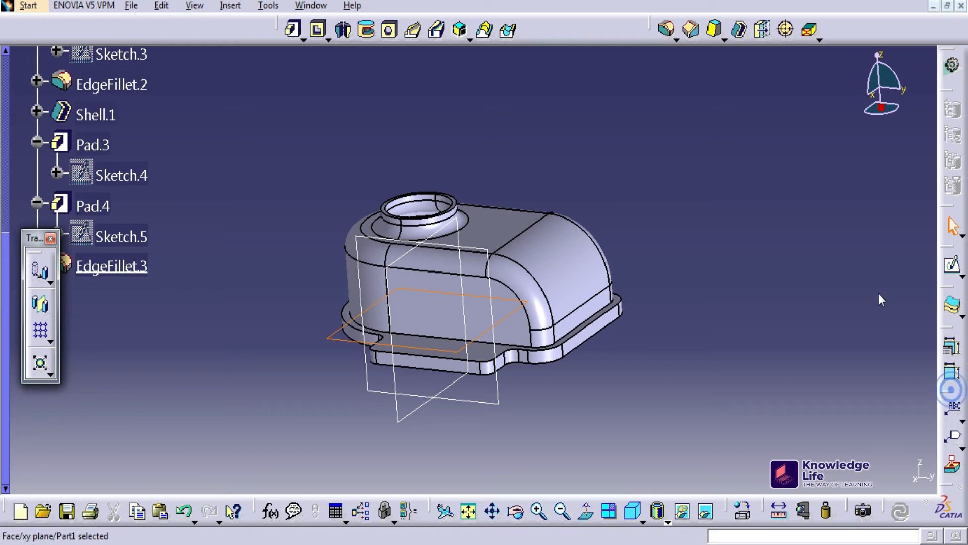
{"action": "left_click_drag", "start_coordinate": [881, 299], "coordinate": [883, 301]}
{"action": "left_click", "coordinate": [952, 468]}
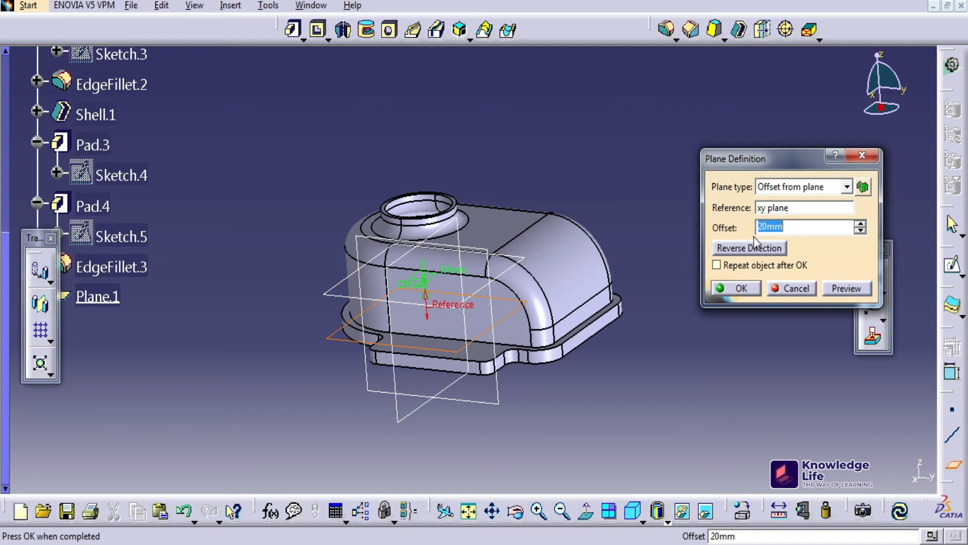
{"action": "left_click", "coordinate": [751, 286]}
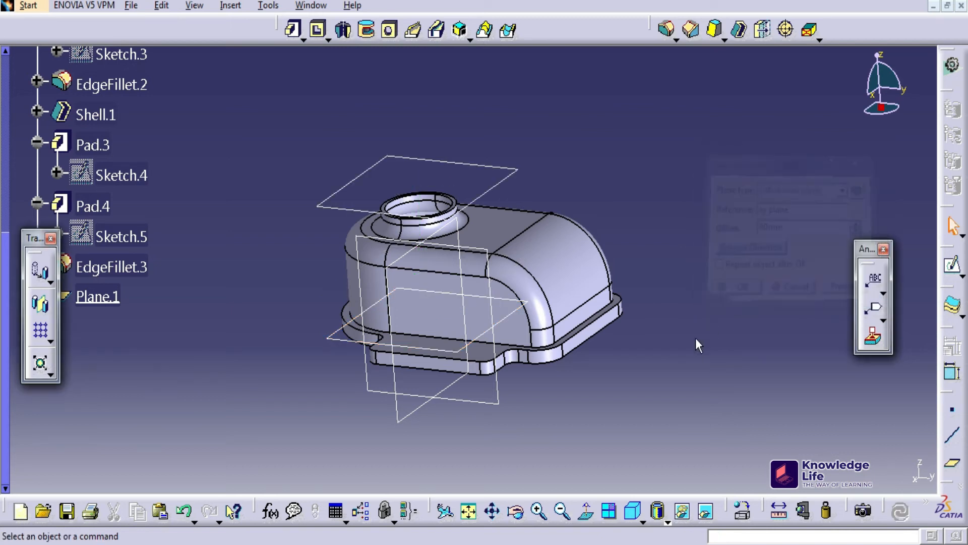
Step: Start a sketch on the offset plane and draw a circle about 18 mm in diameter near the part's square end
{"action": "left_click", "coordinate": [503, 168]}
{"action": "left_click", "coordinate": [953, 268]}
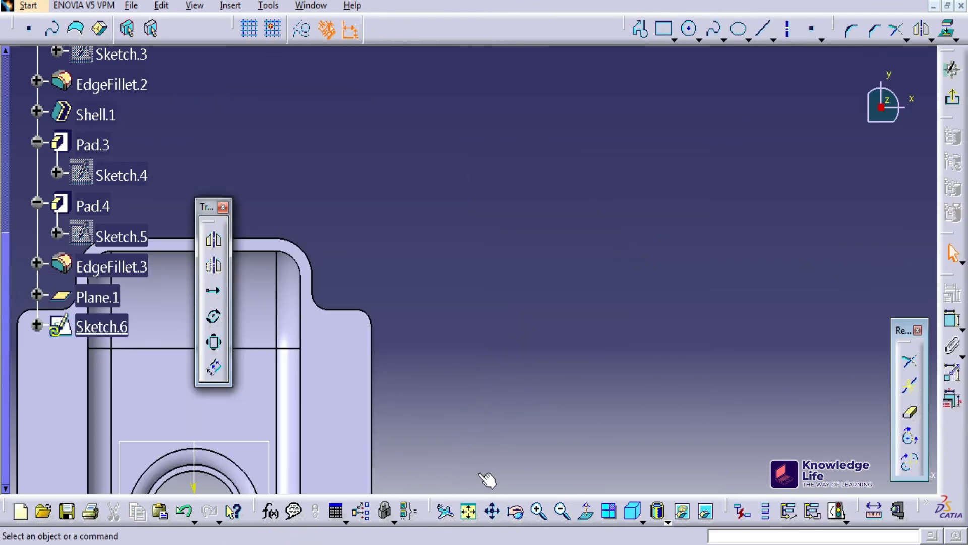
{"action": "left_click_drag", "start_coordinate": [371, 364], "coordinate": [514, 253]}
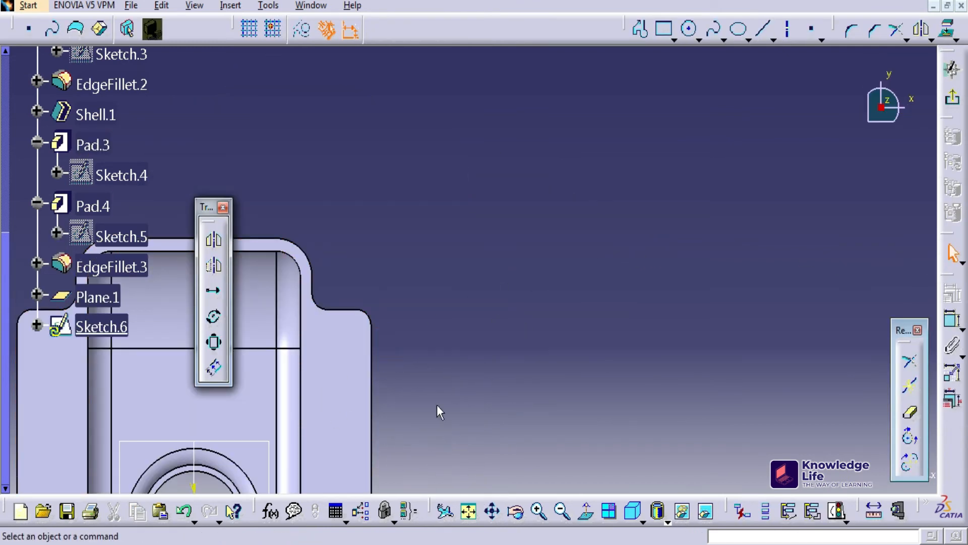
{"action": "left_click", "coordinate": [468, 511]}
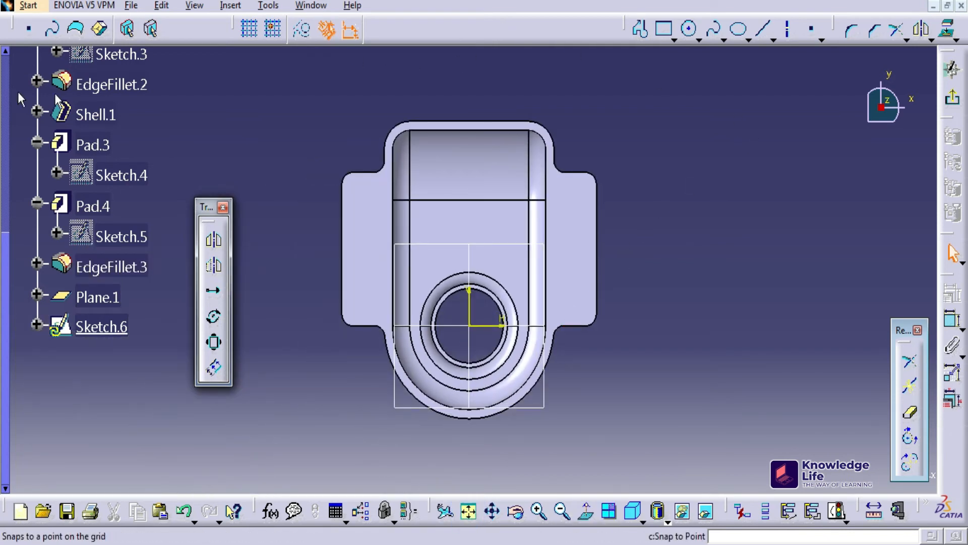
{"action": "left_click", "coordinate": [689, 29]}
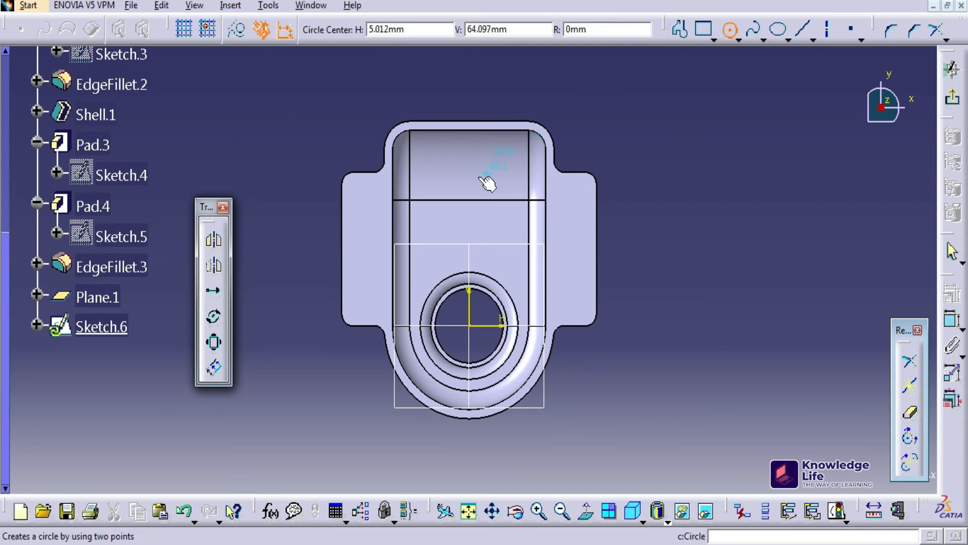
{"action": "left_click", "coordinate": [464, 176]}
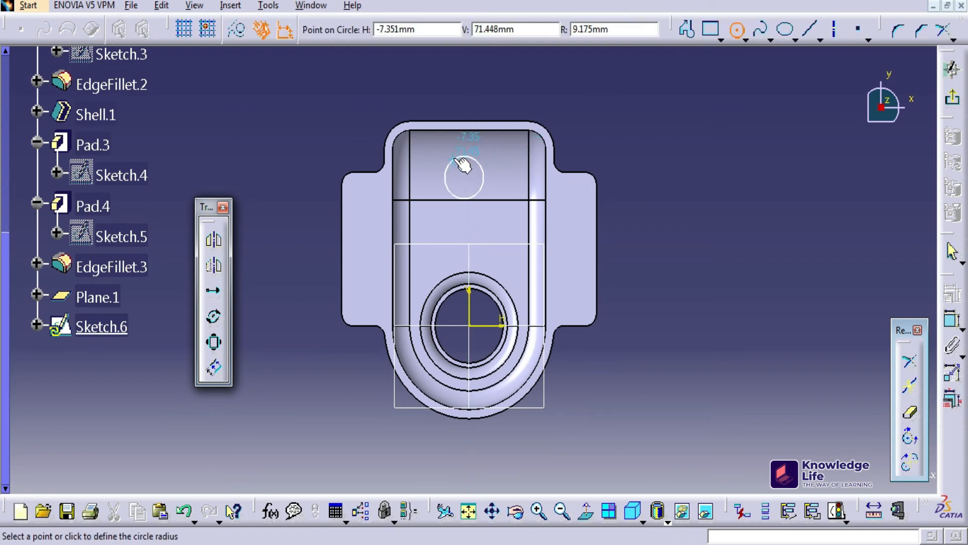
{"action": "left_click", "coordinate": [462, 157]}
Step: Dimension the new circle's diameter and set it to 24 mm
{"action": "left_click", "coordinate": [952, 320]}
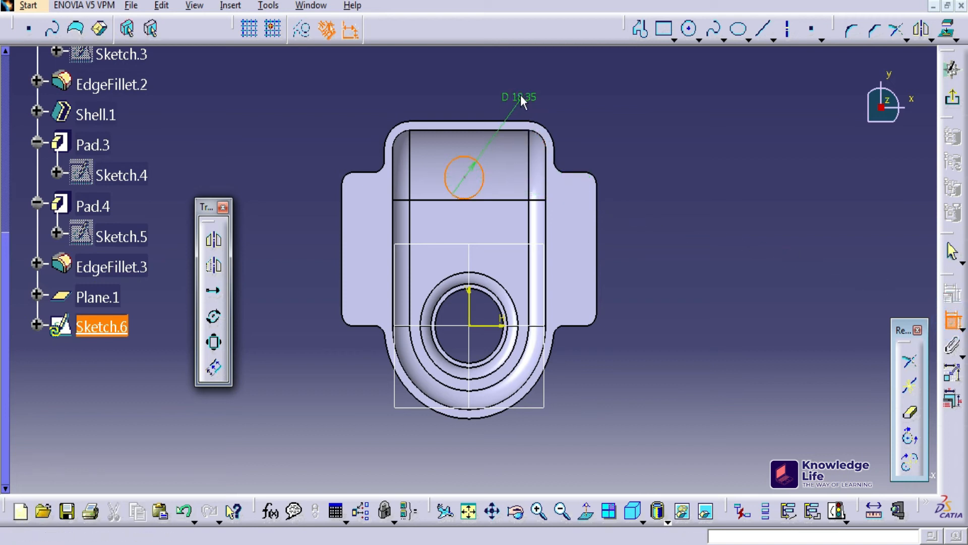
{"action": "left_click", "coordinate": [521, 101]}
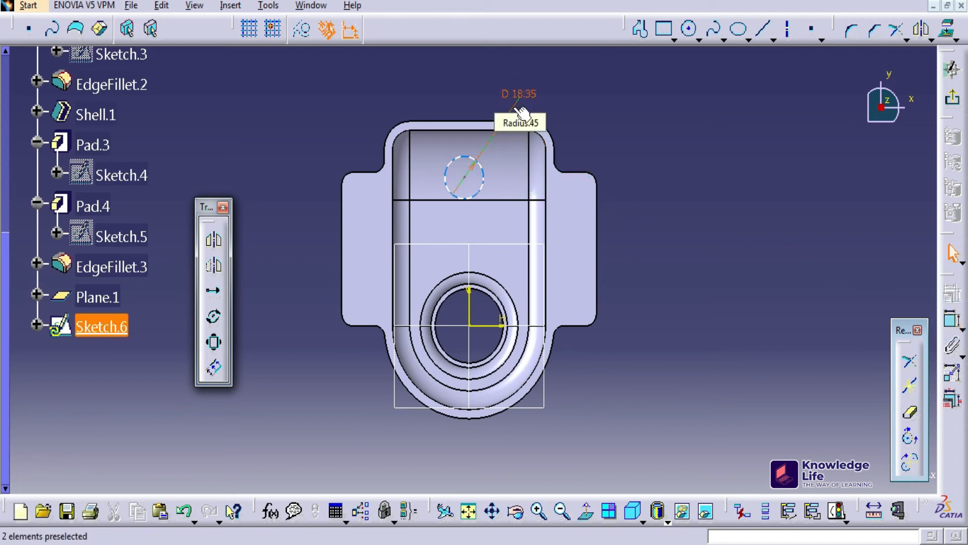
{"action": "double_click", "coordinate": [522, 97]}
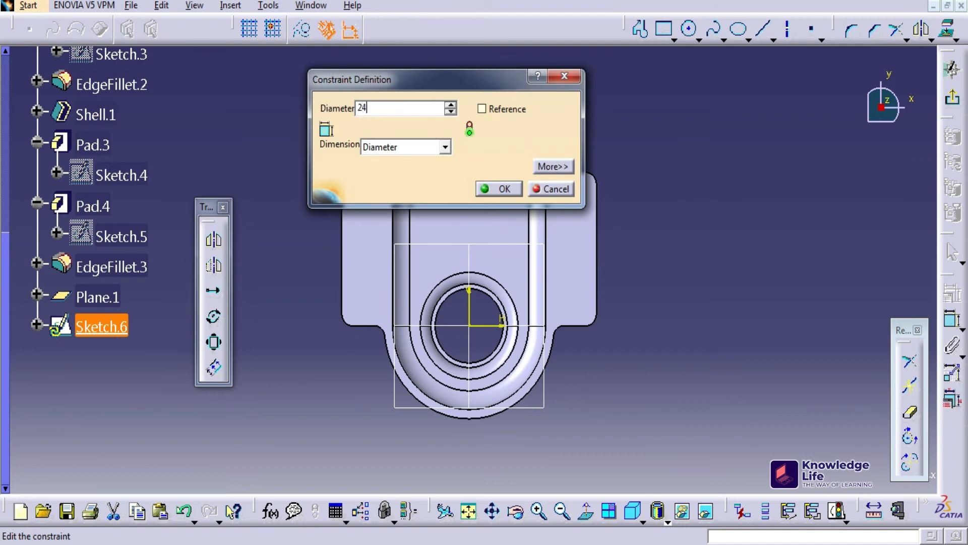
{"action": "key", "text": "Return"}
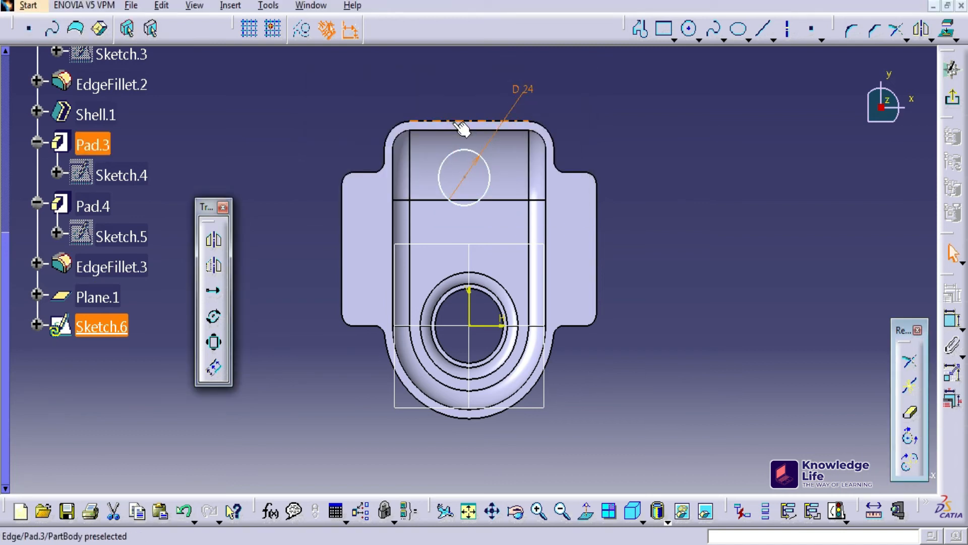
Step: Dimension the circle's centre from the straight edge where the square end's wall meets the rim flange and set the distance to 16 mm
{"action": "left_click", "coordinate": [588, 517]}
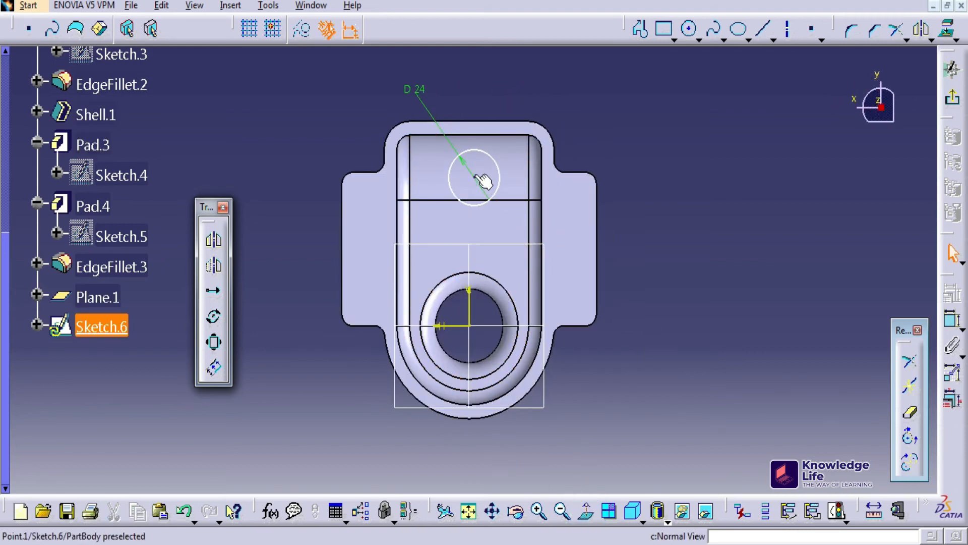
{"action": "left_click", "coordinate": [460, 158]}
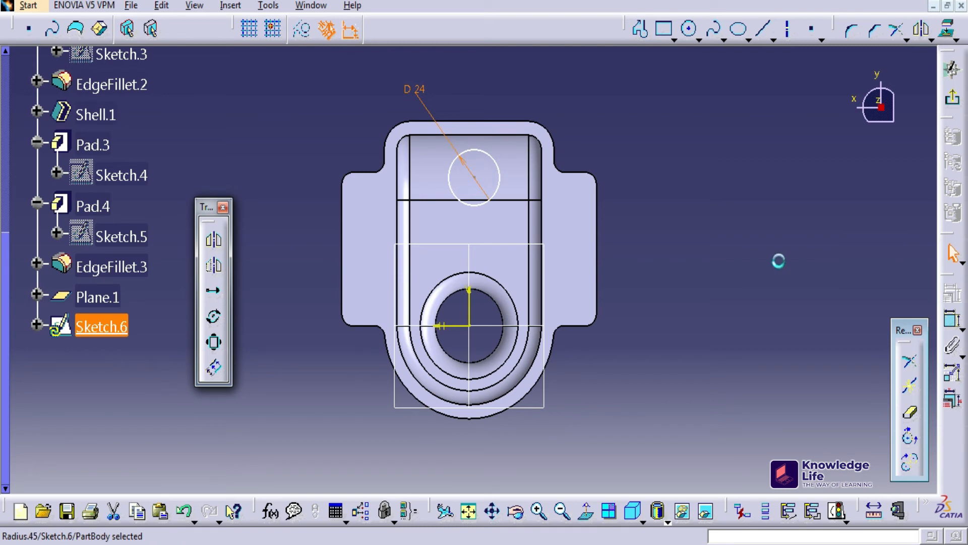
{"action": "left_click", "coordinate": [778, 261]}
{"action": "left_click", "coordinate": [955, 322]}
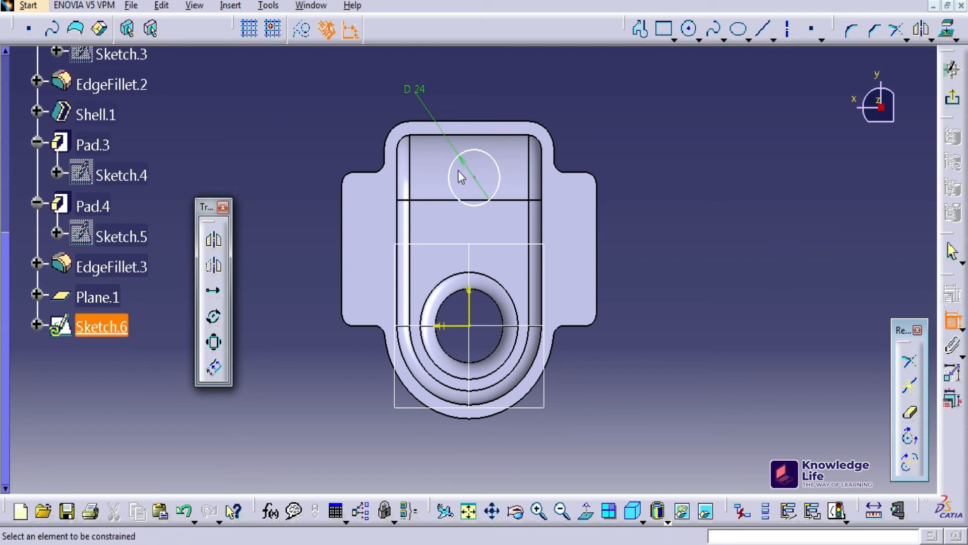
{"action": "left_click", "coordinate": [484, 137]}
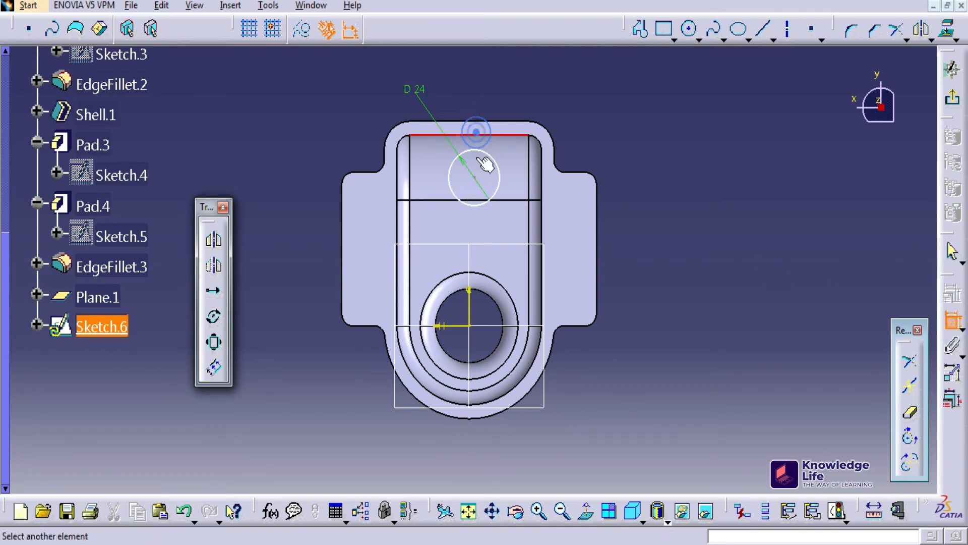
{"action": "left_click", "coordinate": [476, 176]}
{"action": "left_click", "coordinate": [600, 161]}
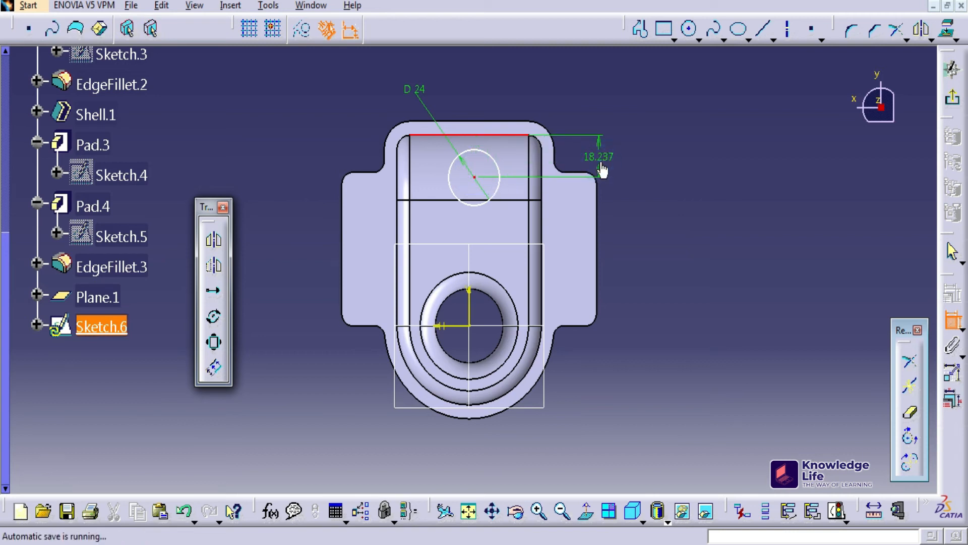
{"action": "double_click", "coordinate": [602, 171]}
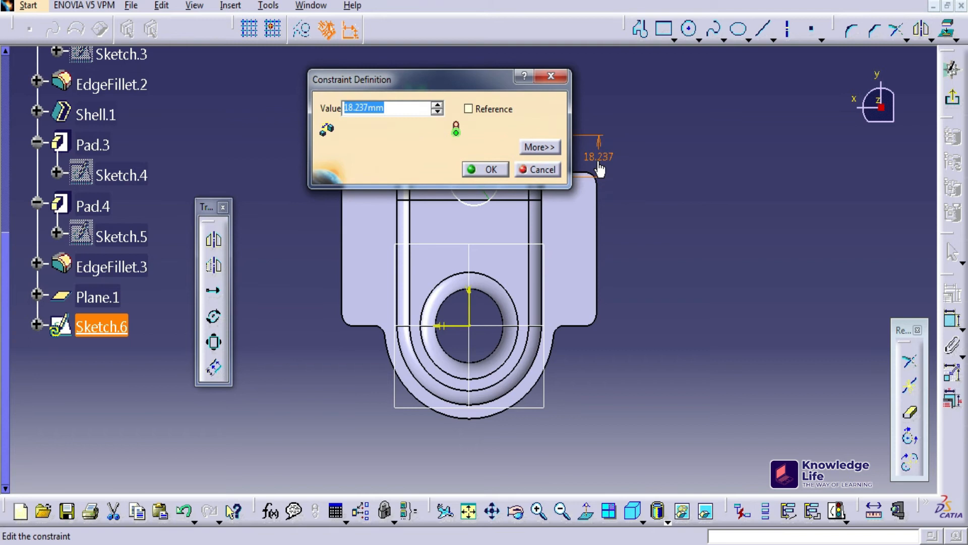
{"action": "type", "text": "1"}
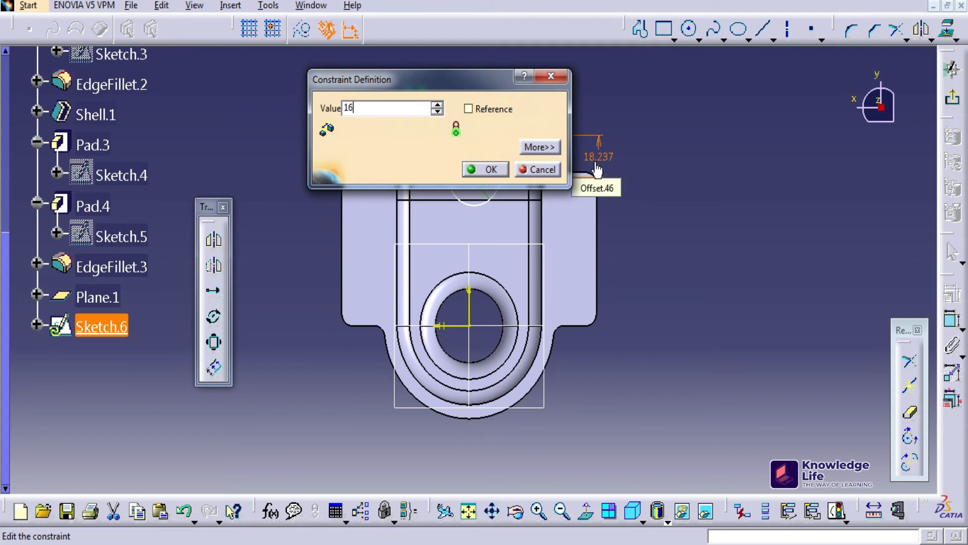
{"action": "type", "text": "6"}
{"action": "key", "text": "Return"}
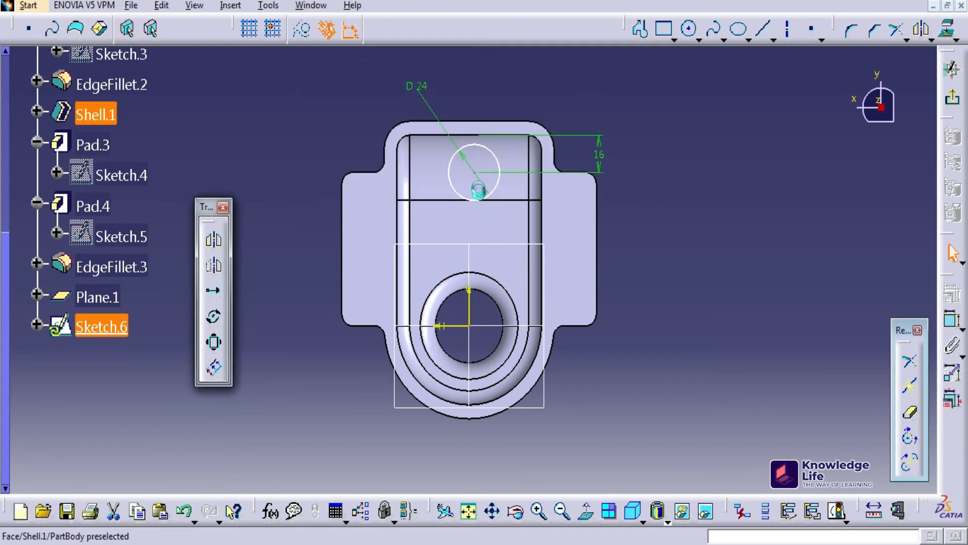
Step: Add a horizontal distance between the circle's centre and the sketch origin and set it to 0
{"action": "left_click", "coordinate": [473, 170]}
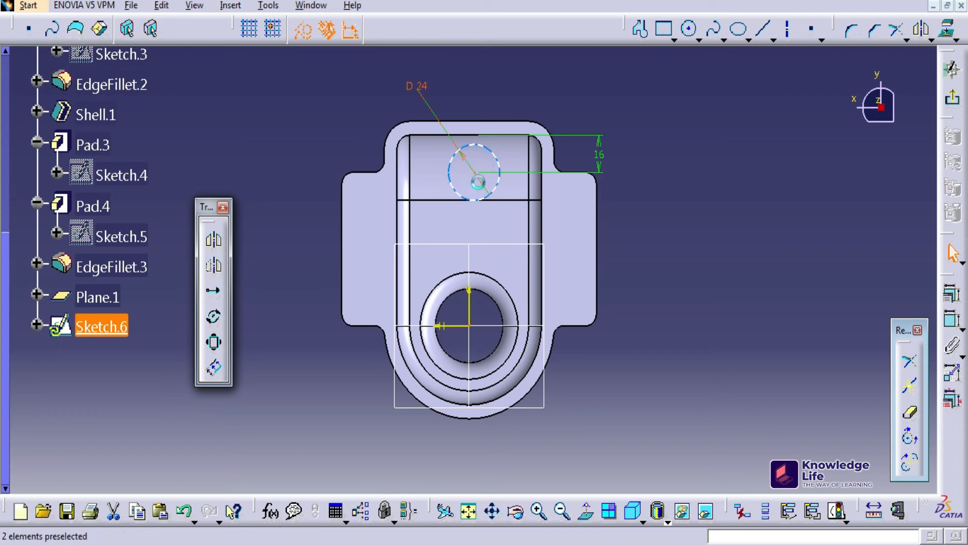
{"action": "left_click", "coordinate": [952, 320]}
{"action": "right_click", "coordinate": [658, 114]}
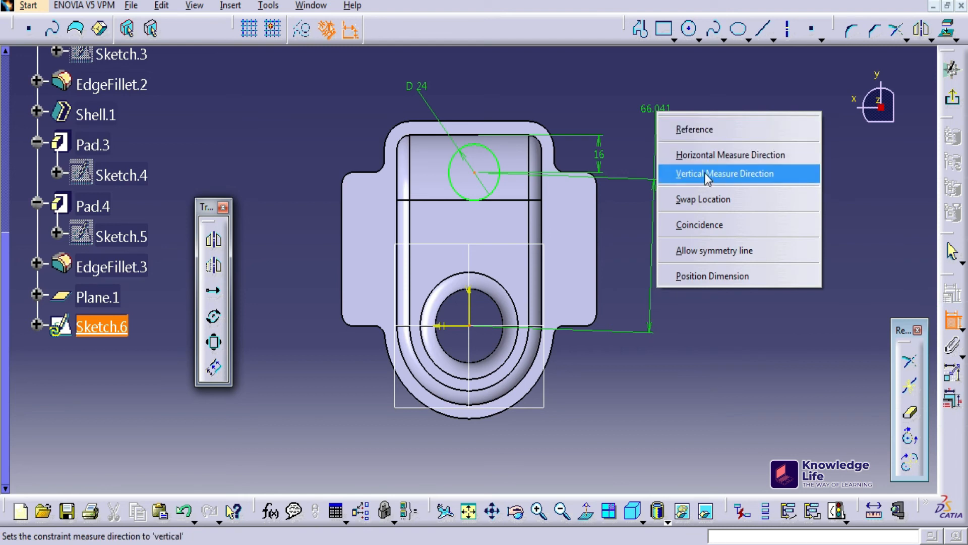
{"action": "left_click", "coordinate": [680, 154]}
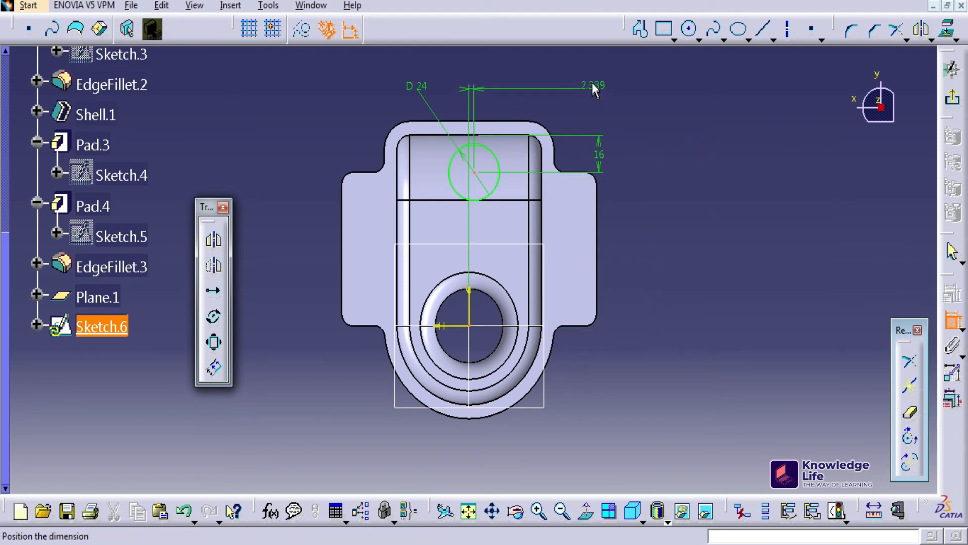
{"action": "right_click", "coordinate": [595, 86]}
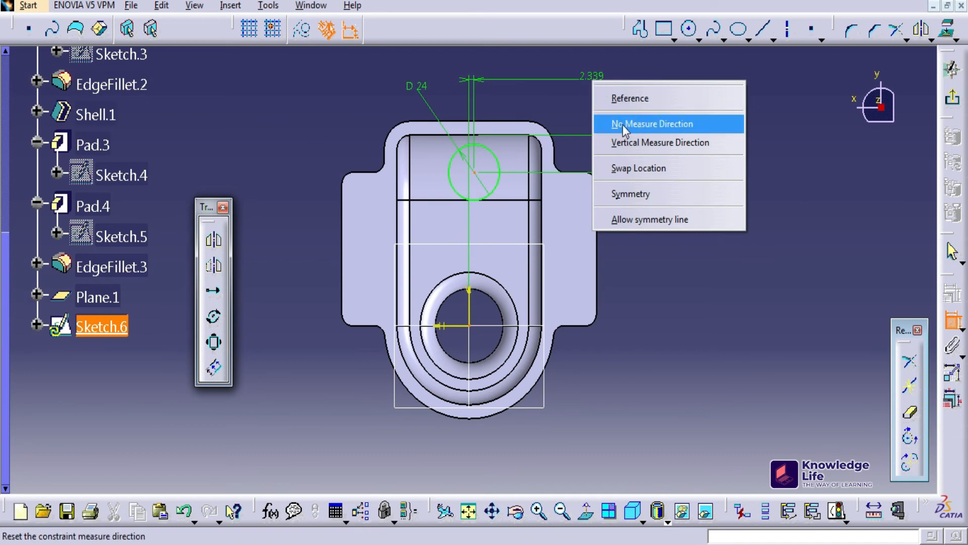
{"action": "left_click", "coordinate": [552, 93]}
{"action": "left_click", "coordinate": [560, 93]}
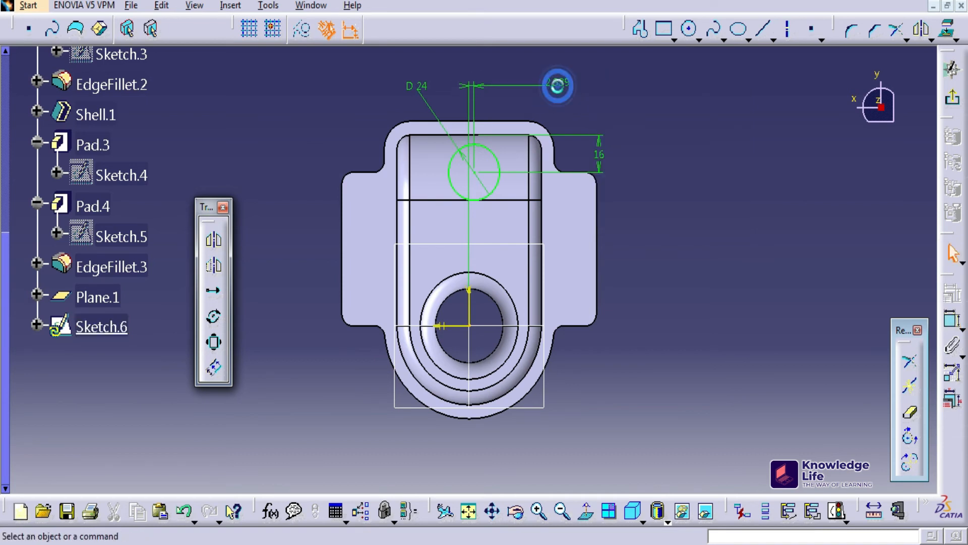
{"action": "double_click", "coordinate": [559, 91]}
{"action": "type", "text": "0"}
{"action": "key", "text": "Return"}
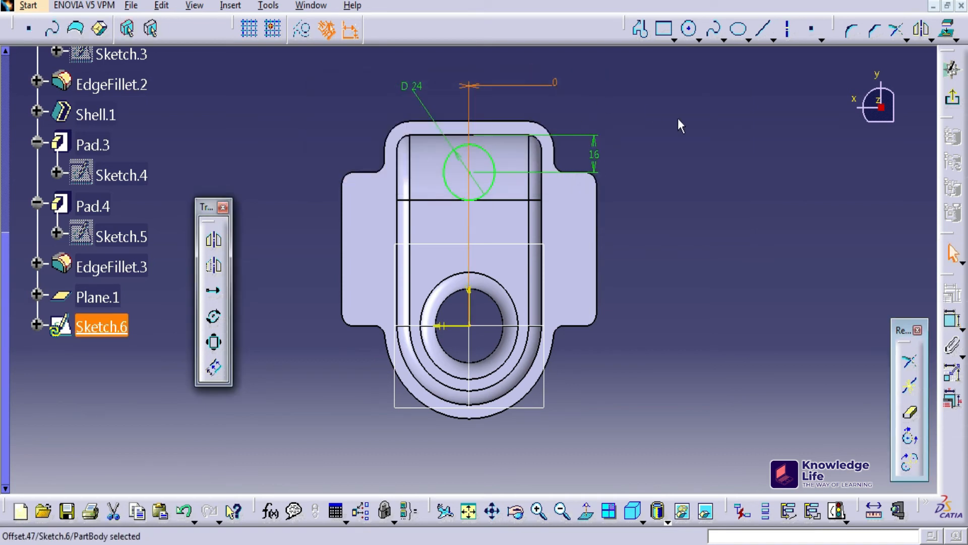
{"action": "left_click", "coordinate": [691, 128]}
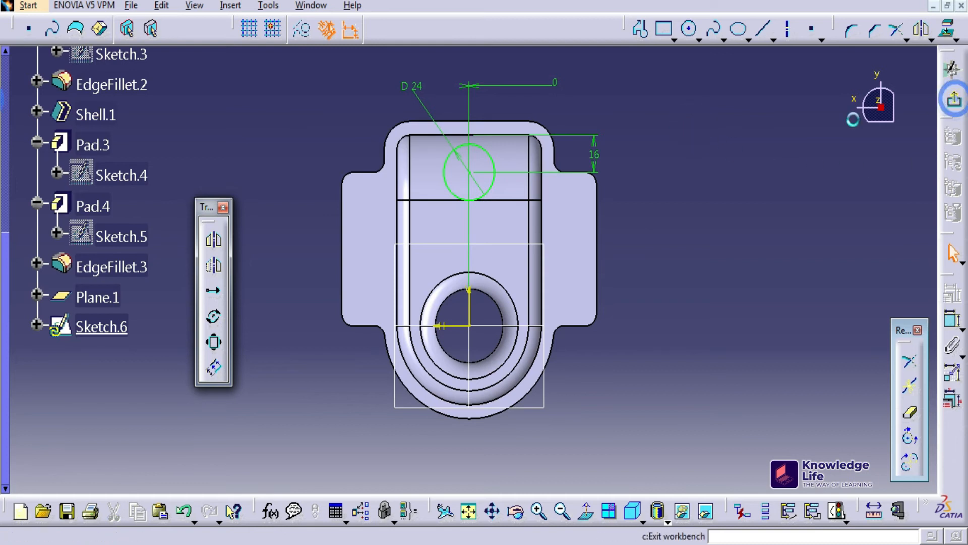
Step: Finish the sketch and pad the 24 mm circle with the Up to next limit onto the curved end of the body
{"action": "left_click", "coordinate": [952, 97]}
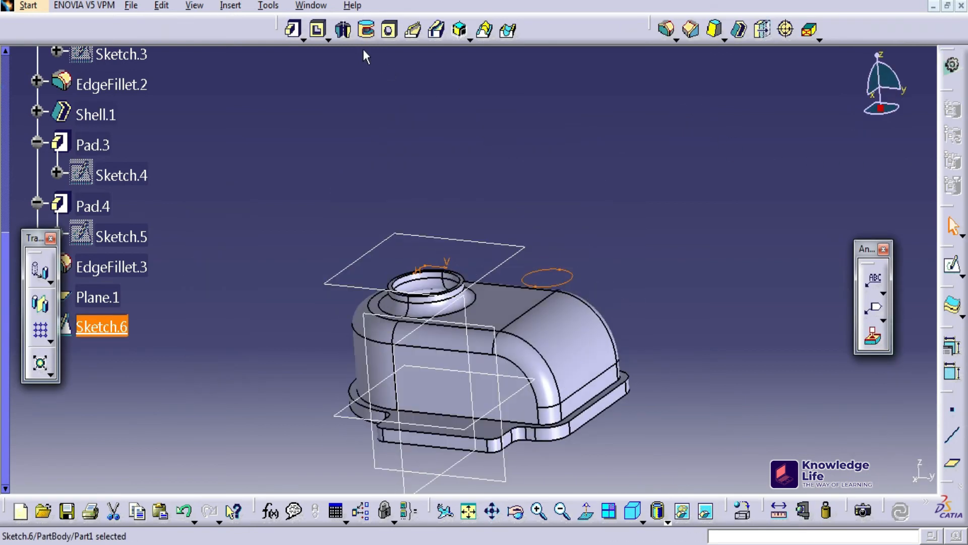
{"action": "left_click", "coordinate": [293, 30]}
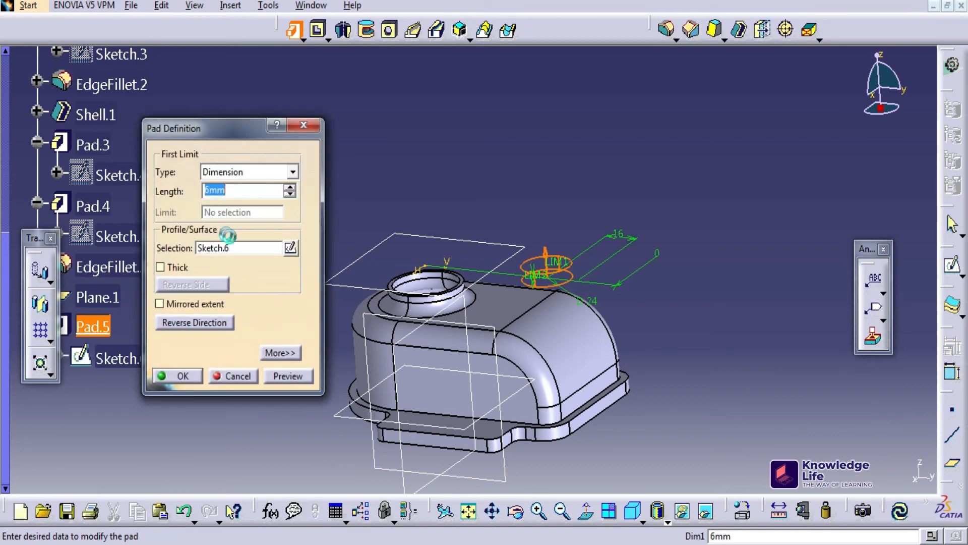
{"action": "left_click", "coordinate": [259, 172]}
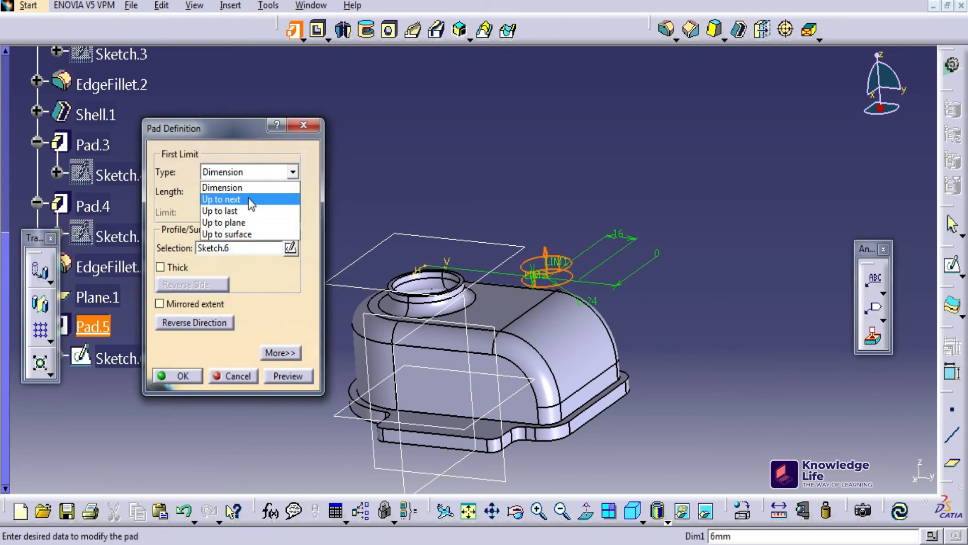
{"action": "left_click", "coordinate": [245, 198]}
{"action": "left_click", "coordinate": [183, 375]}
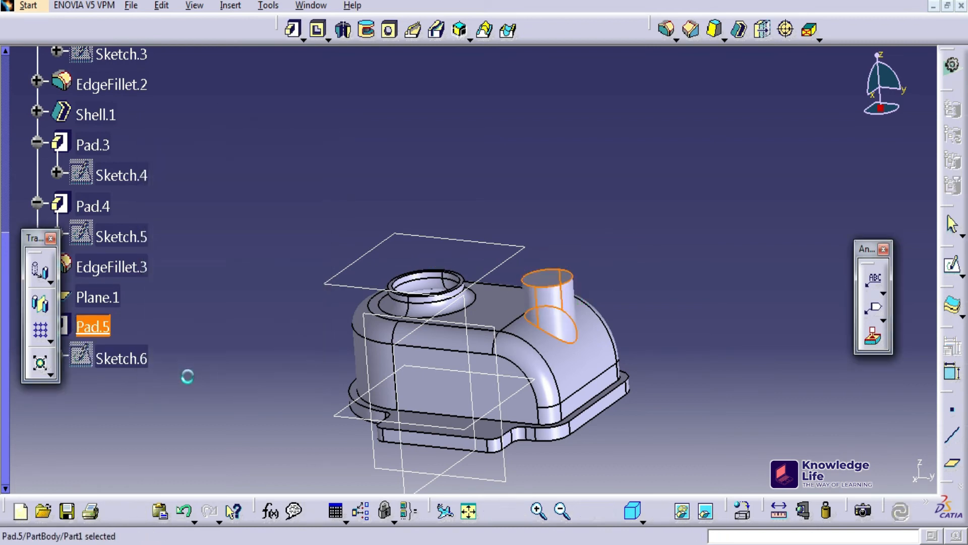
Step: Start a sketch on the top face of the new cylindrical boss and draw a circle about 41 mm in diameter over it
{"action": "left_click", "coordinate": [549, 282]}
{"action": "left_click", "coordinate": [952, 264]}
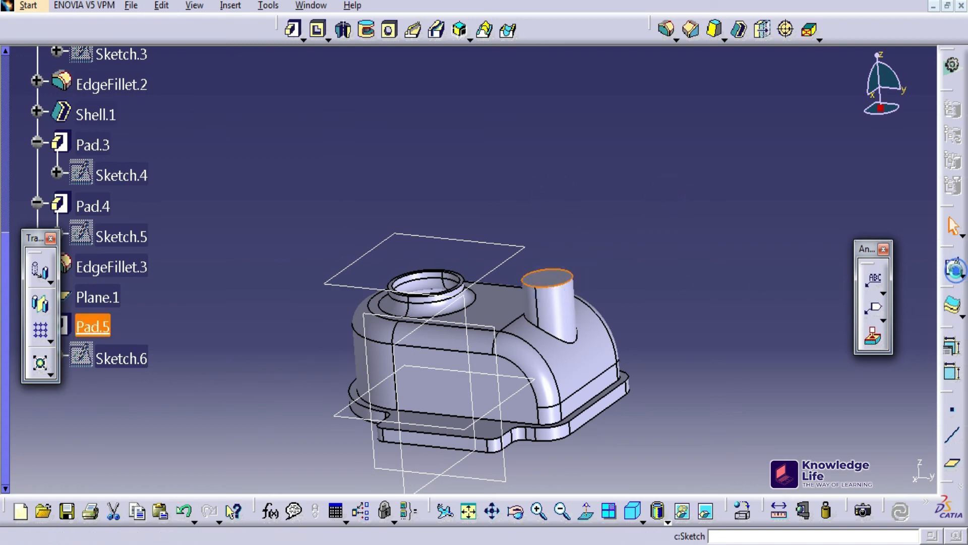
{"action": "left_click", "coordinate": [690, 32]}
{"action": "left_click", "coordinate": [471, 161]}
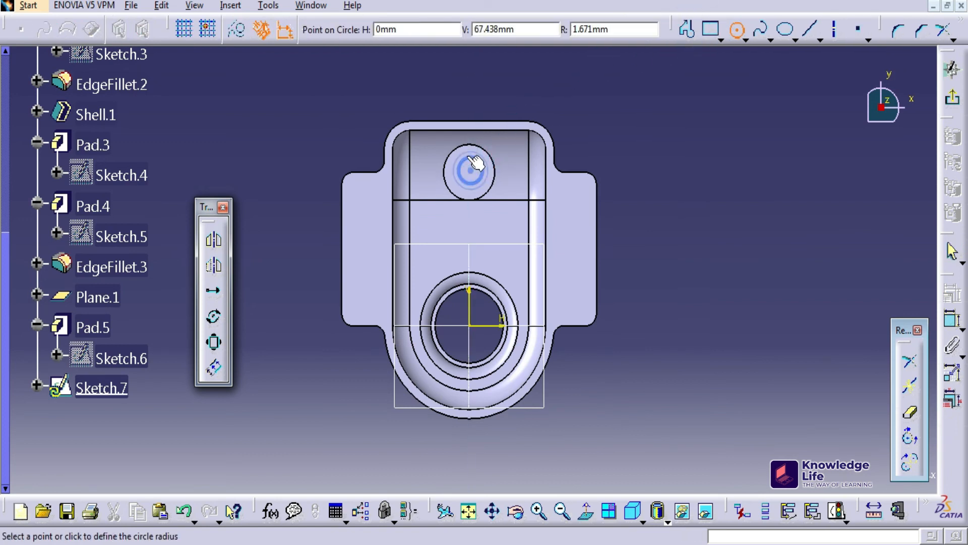
{"action": "left_click", "coordinate": [481, 131]}
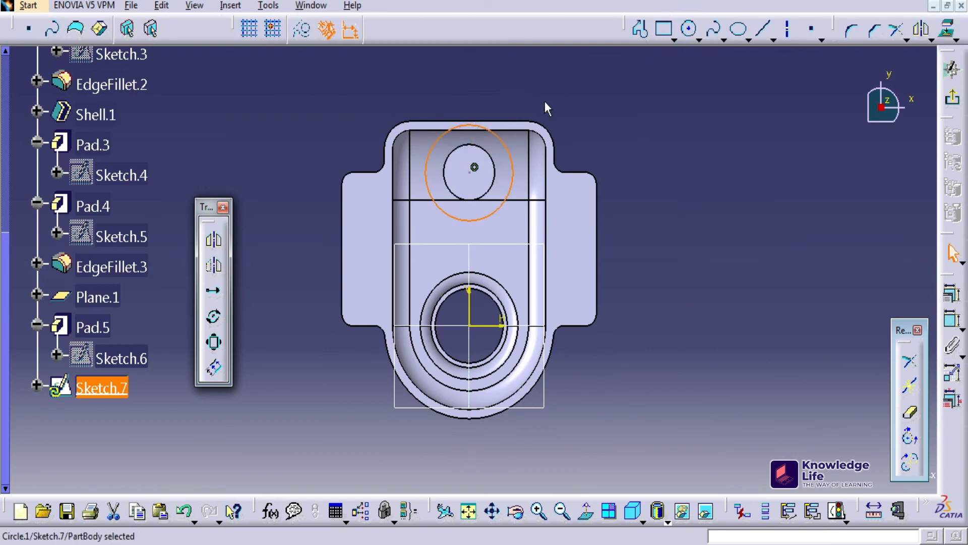
Step: Dimension the new circle's diameter and set it to 16 mm
{"action": "left_click", "coordinate": [949, 322]}
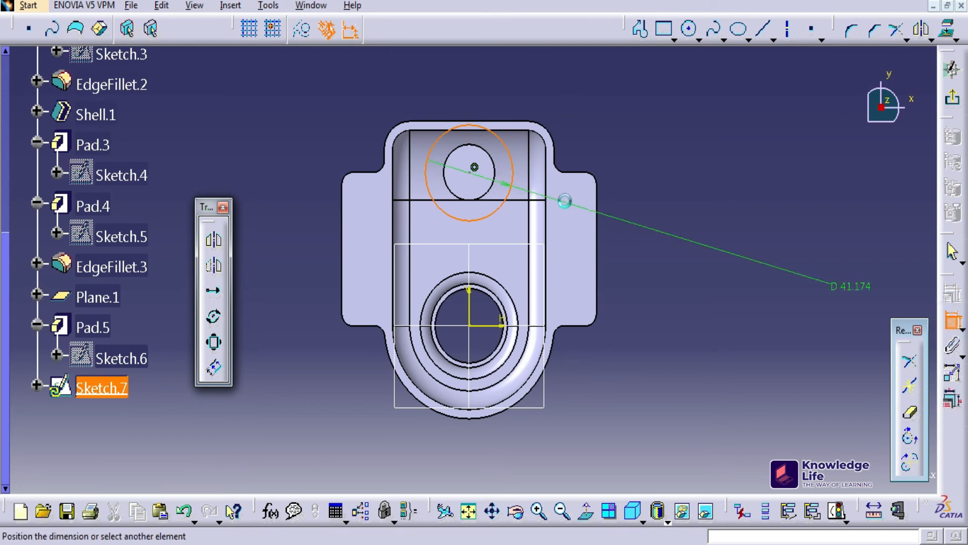
{"action": "left_click", "coordinate": [559, 104]}
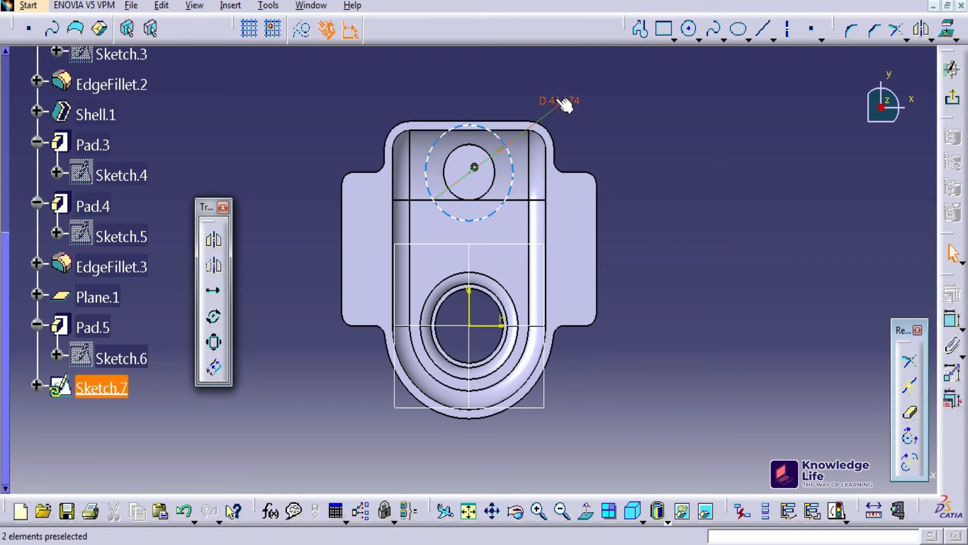
{"action": "double_click", "coordinate": [559, 101]}
{"action": "type", "text": "1"}
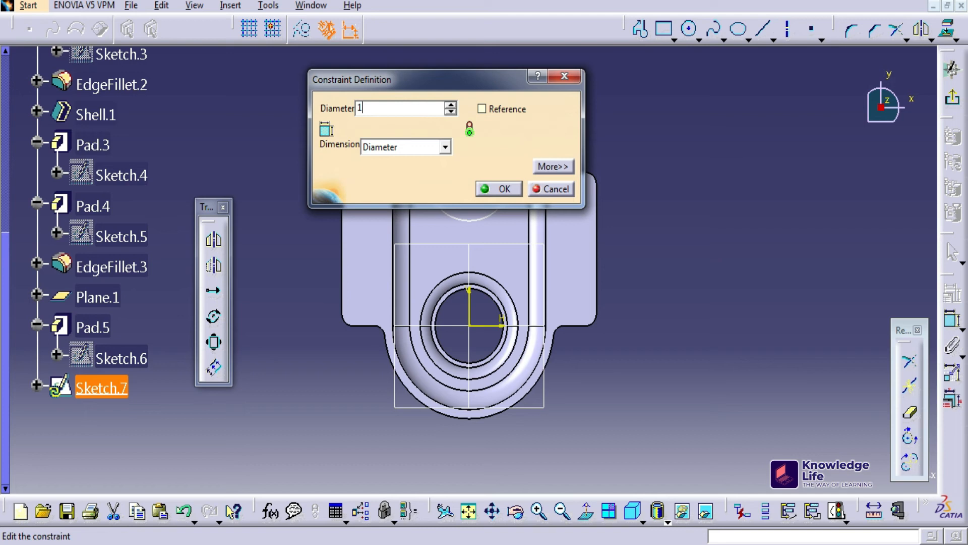
{"action": "type", "text": "6mm"}
{"action": "key", "text": "Return"}
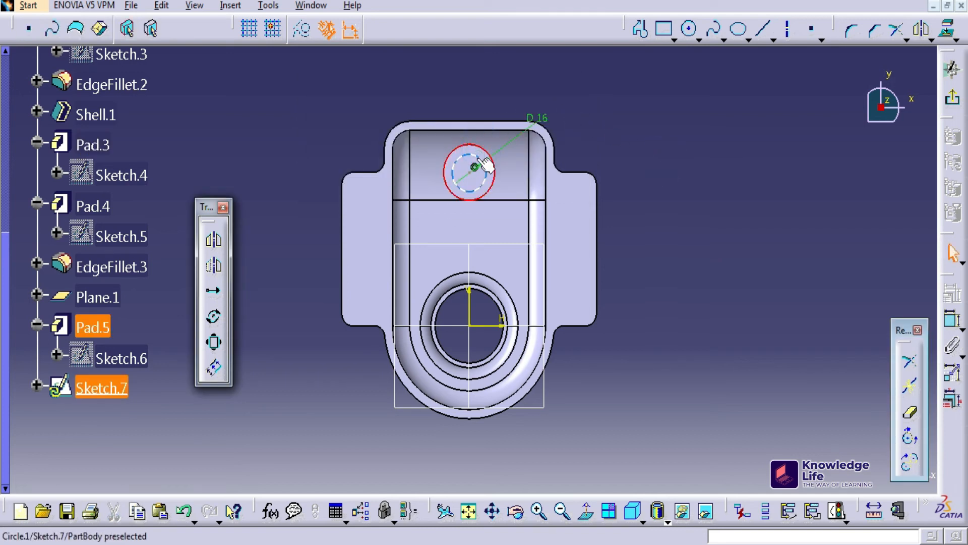
Step: Constrain the 16 mm circle to be concentric with the cylindrical boss's outer edge
{"action": "left_click", "coordinate": [476, 159]}
{"action": "left_click", "coordinate": [952, 320]}
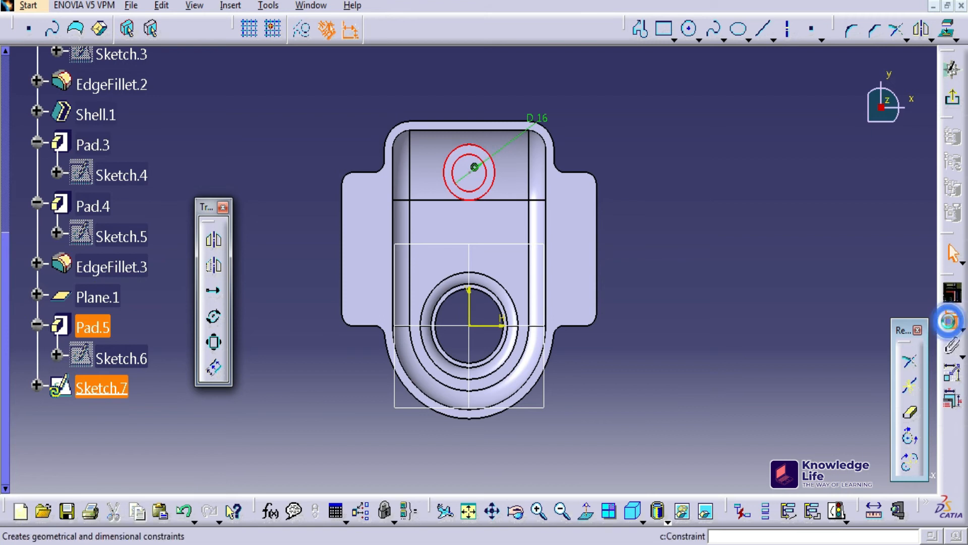
{"action": "right_click", "coordinate": [675, 167]}
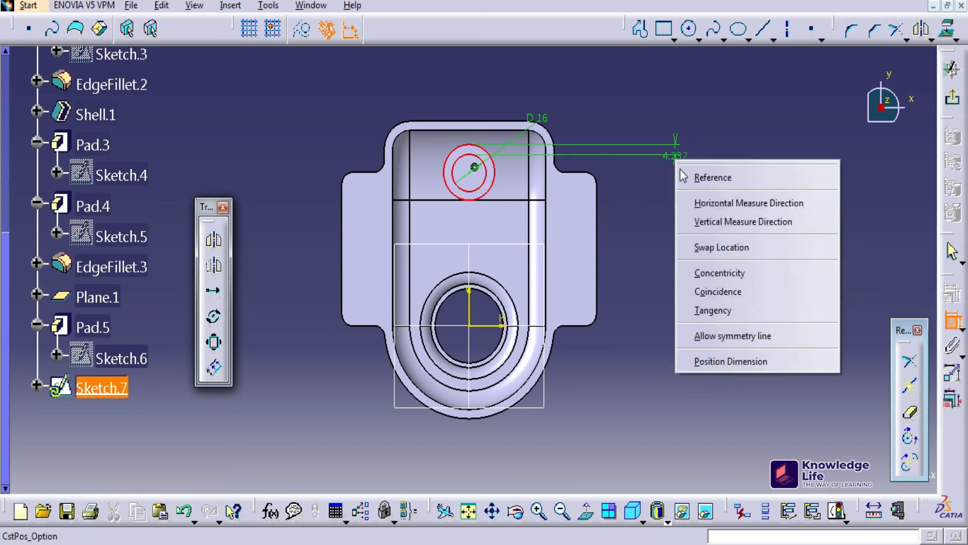
{"action": "left_click", "coordinate": [722, 272]}
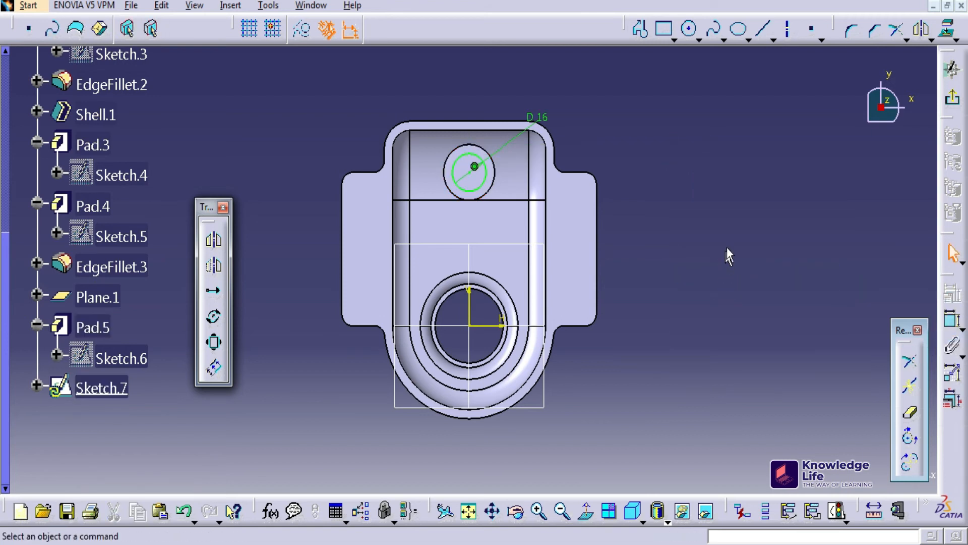
Step: Finish the sketch and cut the 16 mm circle through the boss and wall as a pocket with the Up to next limit
{"action": "left_click", "coordinate": [952, 97]}
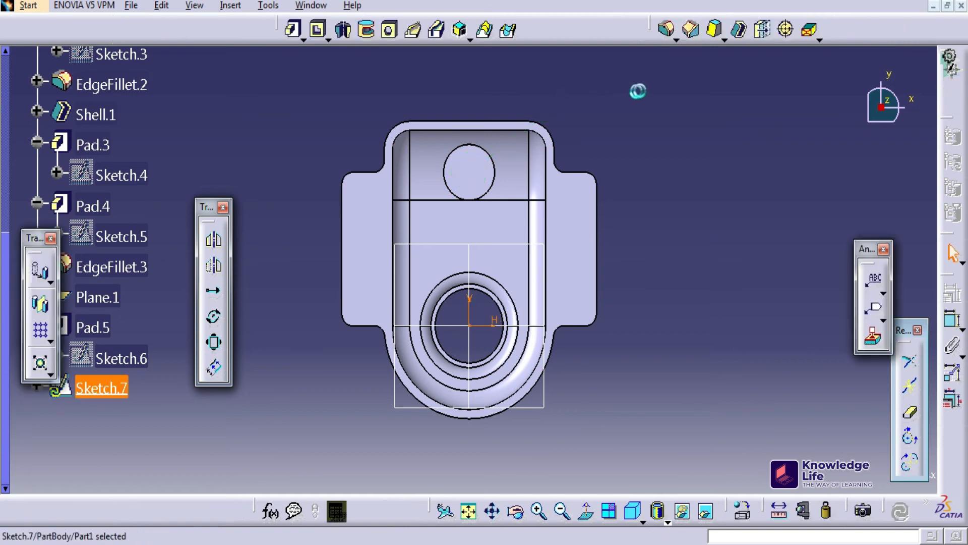
{"action": "left_click", "coordinate": [318, 29]}
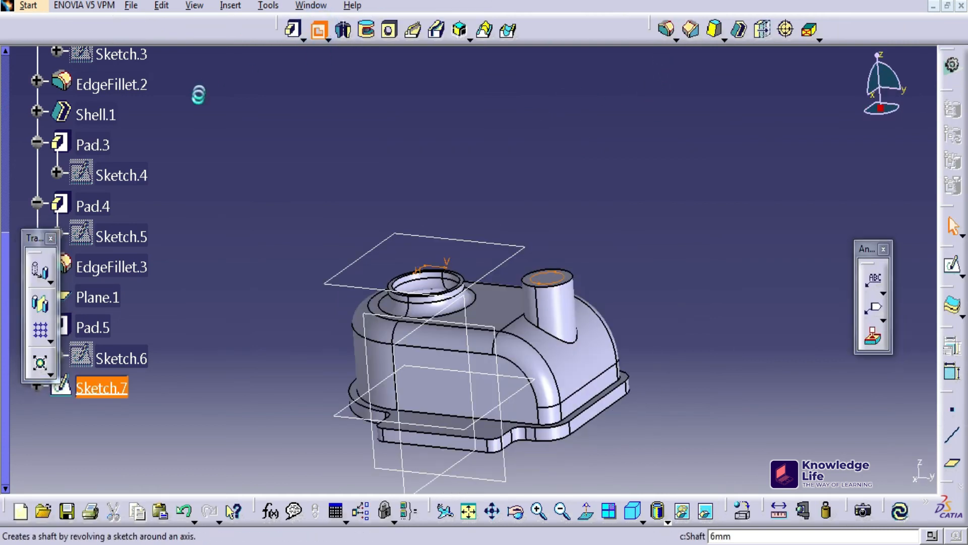
{"action": "left_click", "coordinate": [259, 174]}
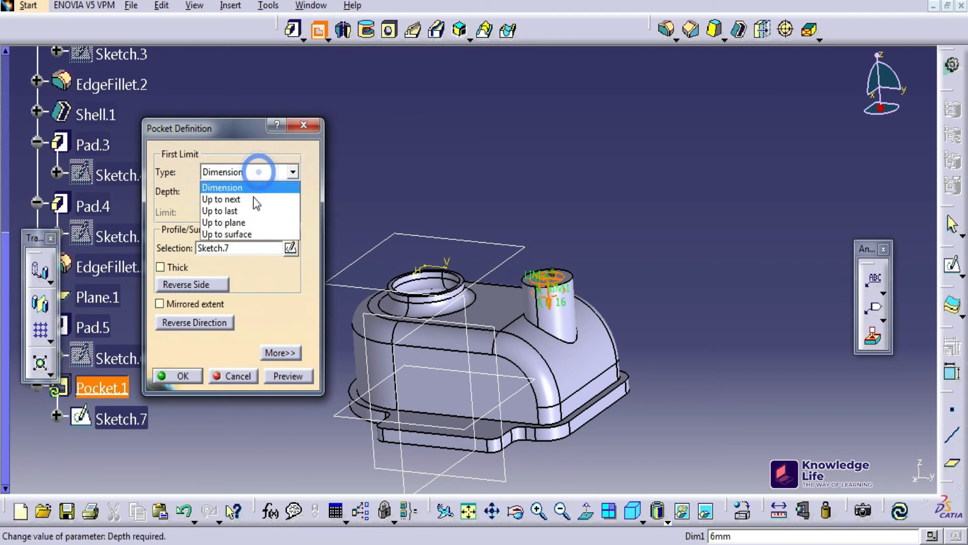
{"action": "left_click", "coordinate": [256, 207]}
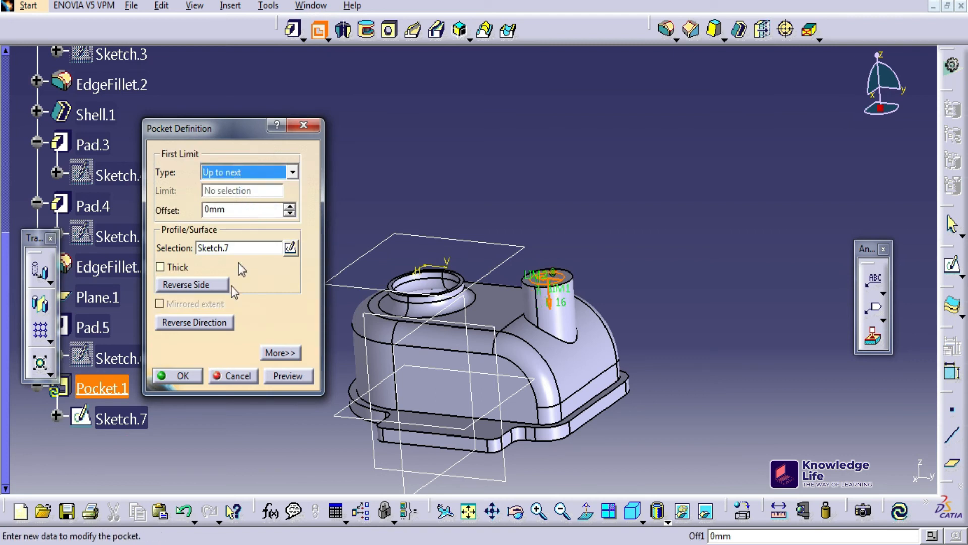
{"action": "left_click", "coordinate": [195, 375]}
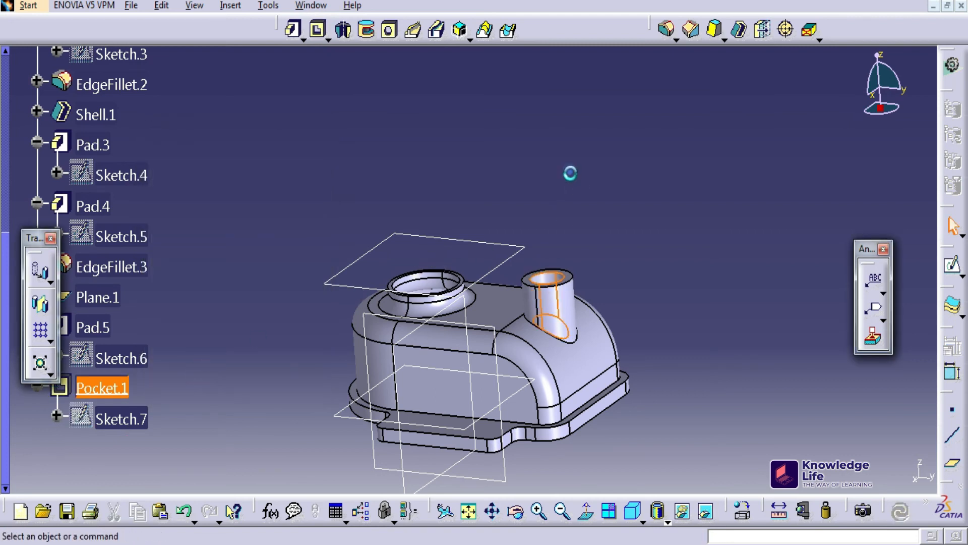
{"action": "middle_click_drag", "start_coordinate": [643, 233], "coordinate": [281, 145]}
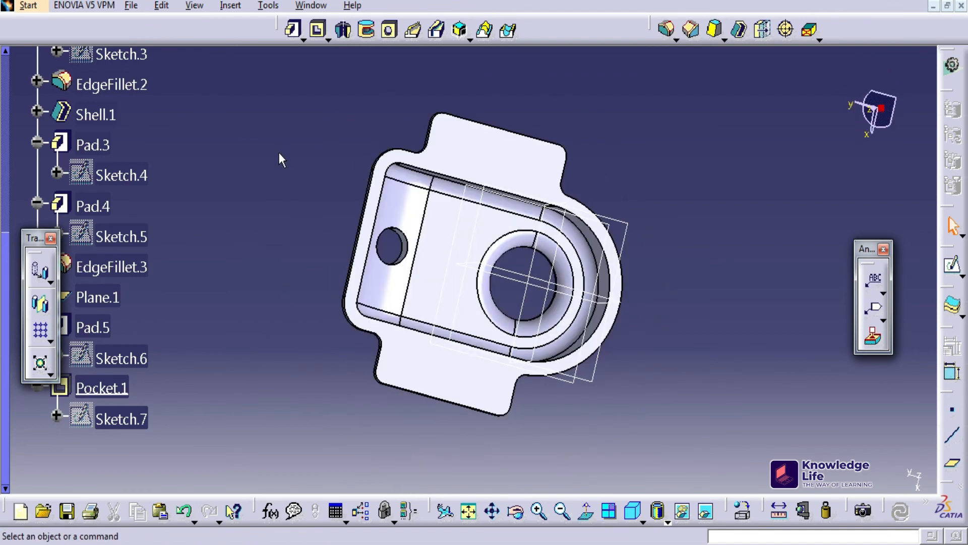
Step: Fillet the bore's edge on the inner wall and the second cylindrical boss's base edge with a 2 mm radius
{"action": "middle_click_drag", "start_coordinate": [672, 204], "coordinate": [648, 175]}
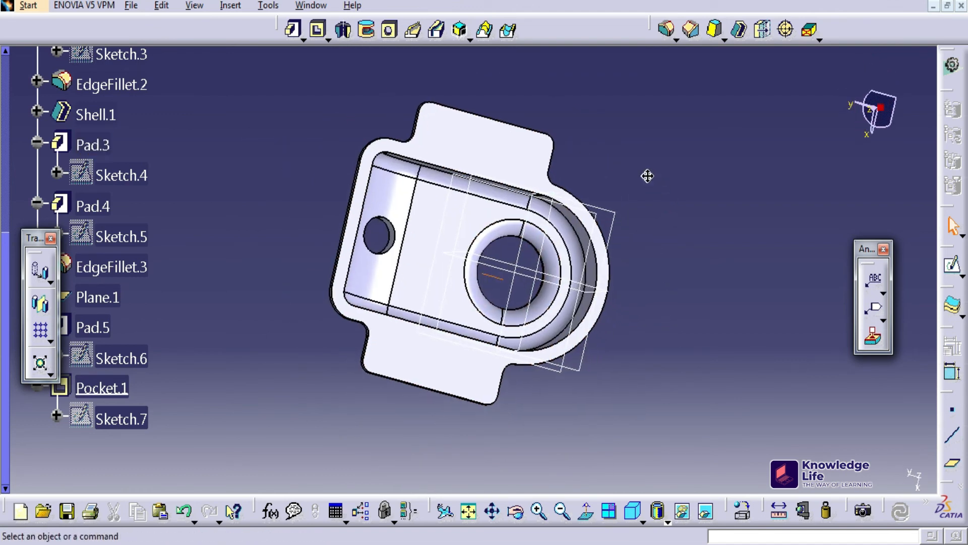
{"action": "left_click", "coordinate": [668, 29]}
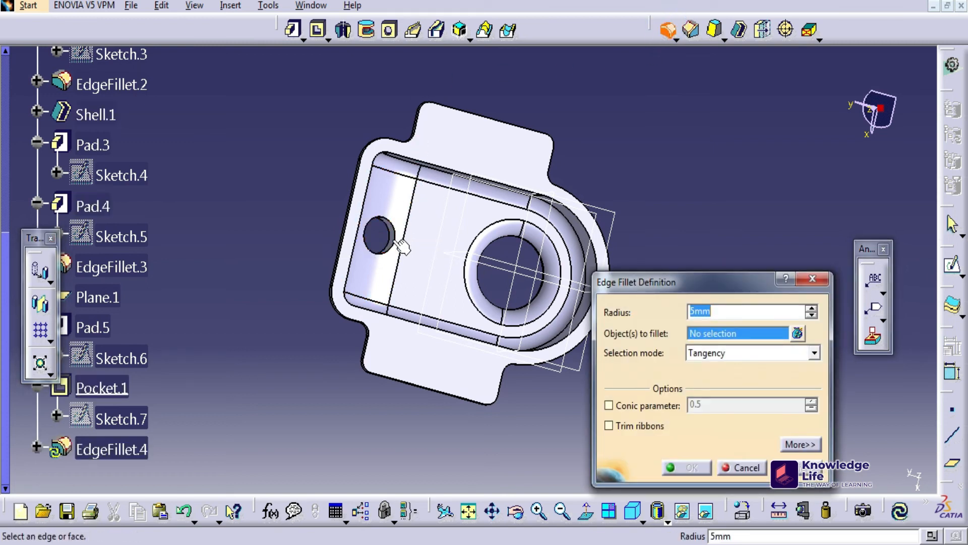
{"action": "left_click", "coordinate": [398, 242]}
{"action": "middle_click_drag", "start_coordinate": [479, 169], "coordinate": [813, 292]}
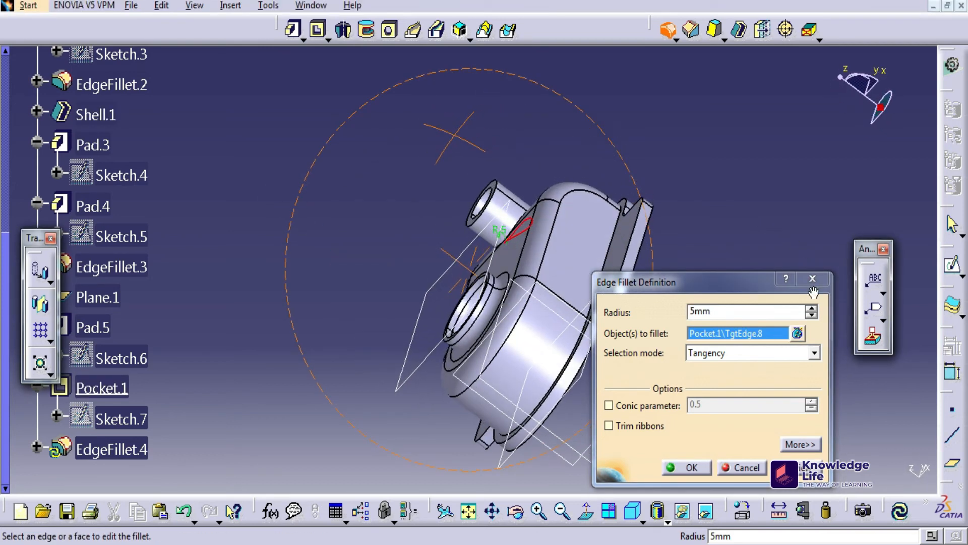
{"action": "middle_click_drag", "start_coordinate": [341, 168], "coordinate": [477, 203]}
{"action": "left_click", "coordinate": [474, 202]}
{"action": "left_click", "coordinate": [739, 316]}
{"action": "type", "text": "2"}
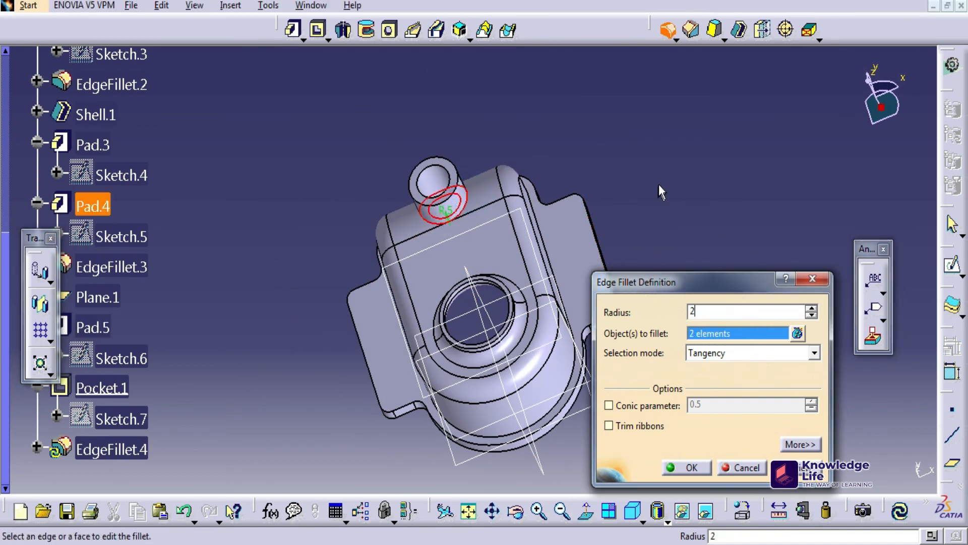
{"action": "left_click", "coordinate": [660, 182]}
{"action": "left_click", "coordinate": [690, 467]}
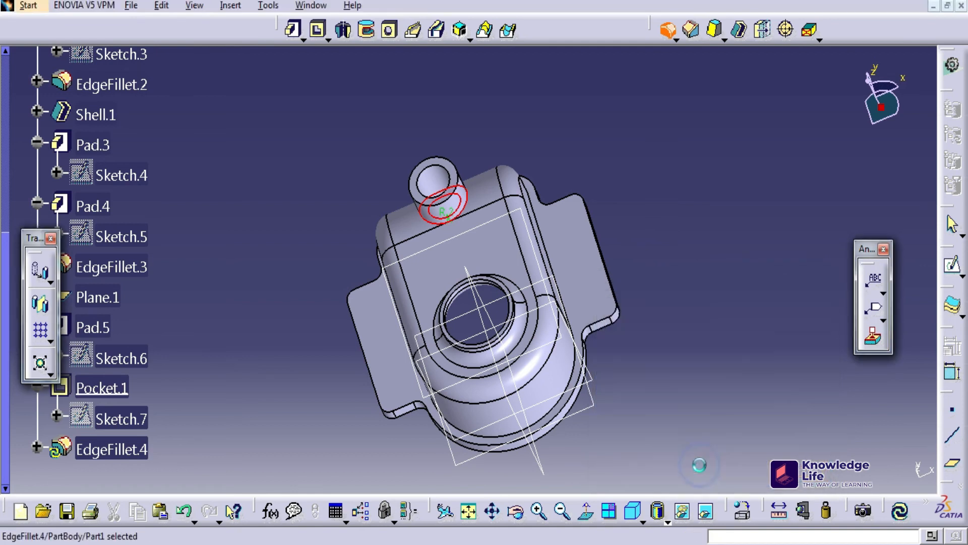
Step: Create a reference plane offset 34 mm from the zx plane
{"action": "middle_click_drag", "start_coordinate": [695, 232], "coordinate": [691, 252]}
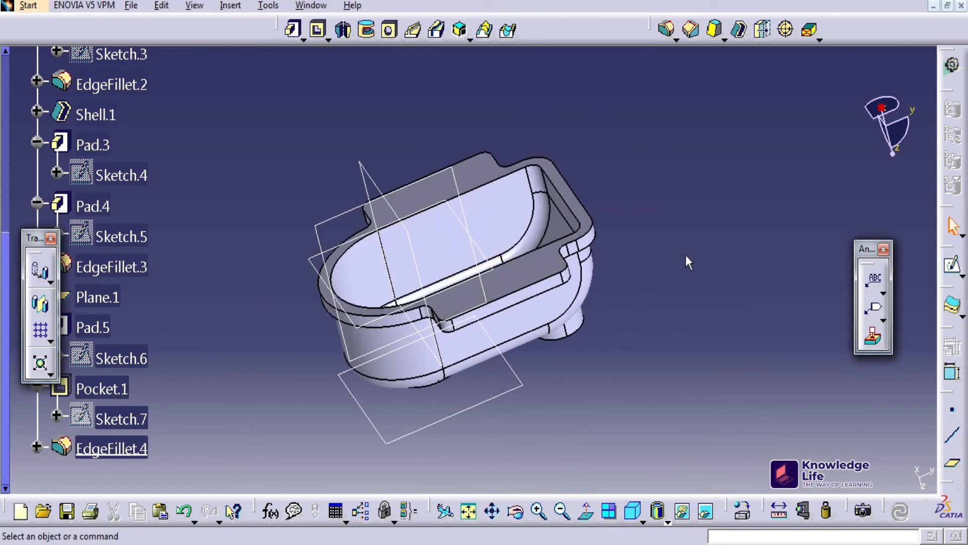
{"action": "middle_click_drag", "start_coordinate": [593, 191], "coordinate": [635, 137]}
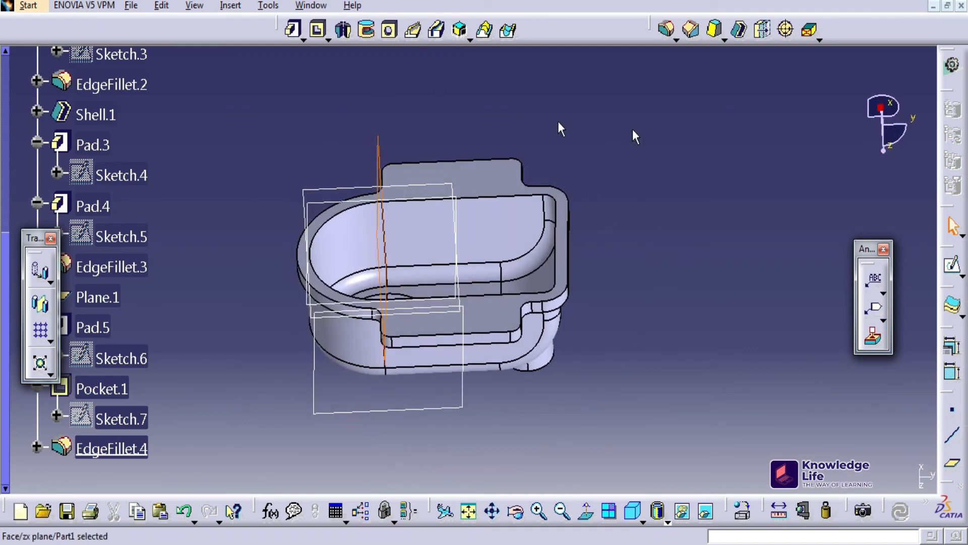
{"action": "left_click", "coordinate": [952, 465]}
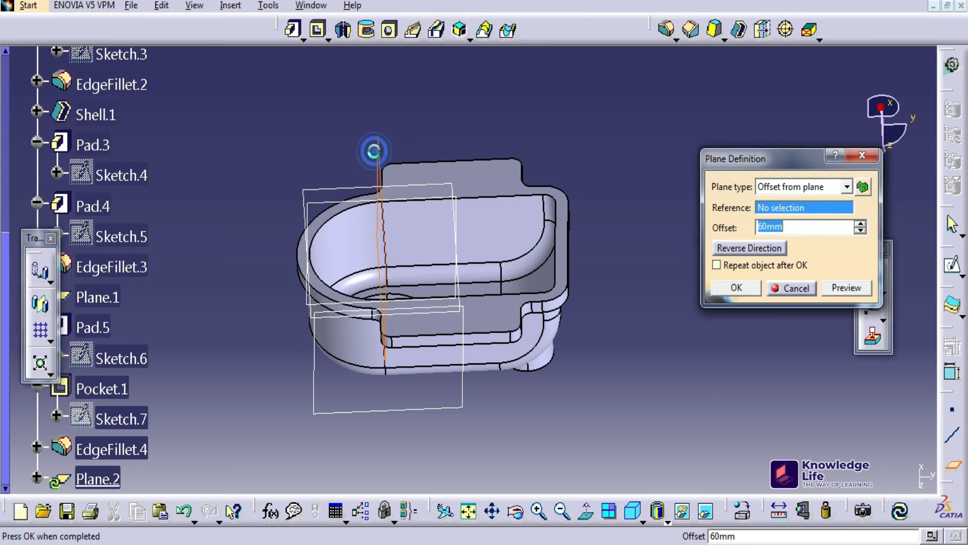
{"action": "left_click", "coordinate": [375, 152]}
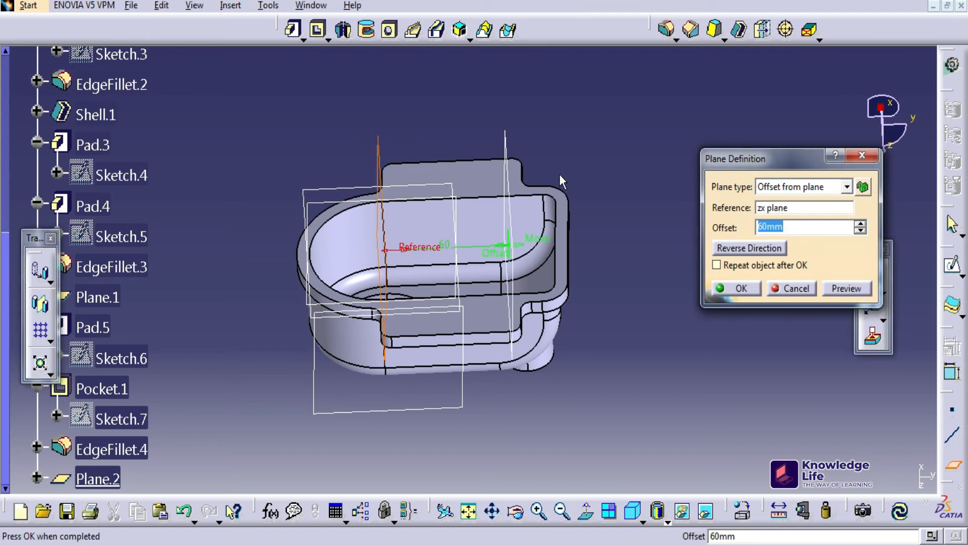
{"action": "double_click", "coordinate": [791, 228]}
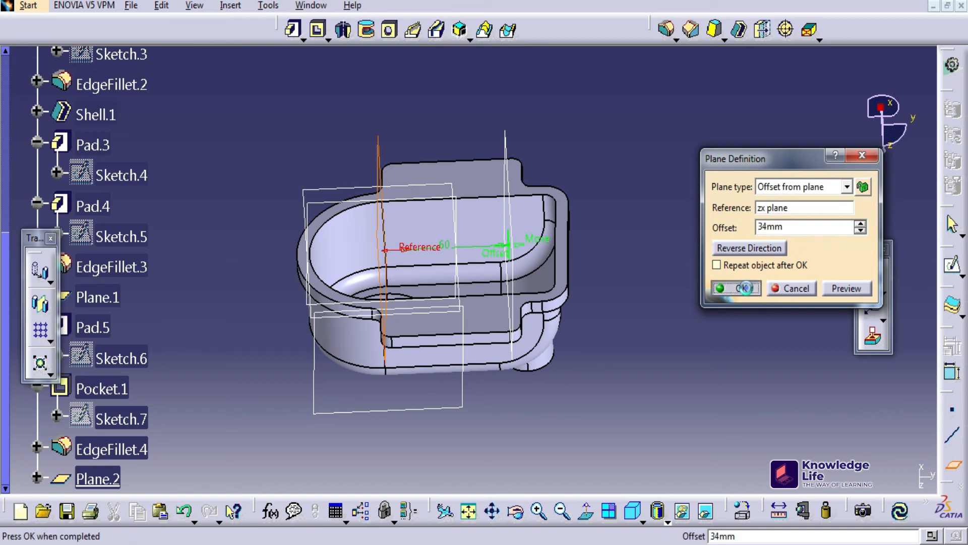
{"action": "left_click", "coordinate": [744, 288]}
Step: Start a sketch on the new offset plane and draw a slanted line from the side tab's upper outer corner to the body's side wall
{"action": "left_click", "coordinate": [449, 141]}
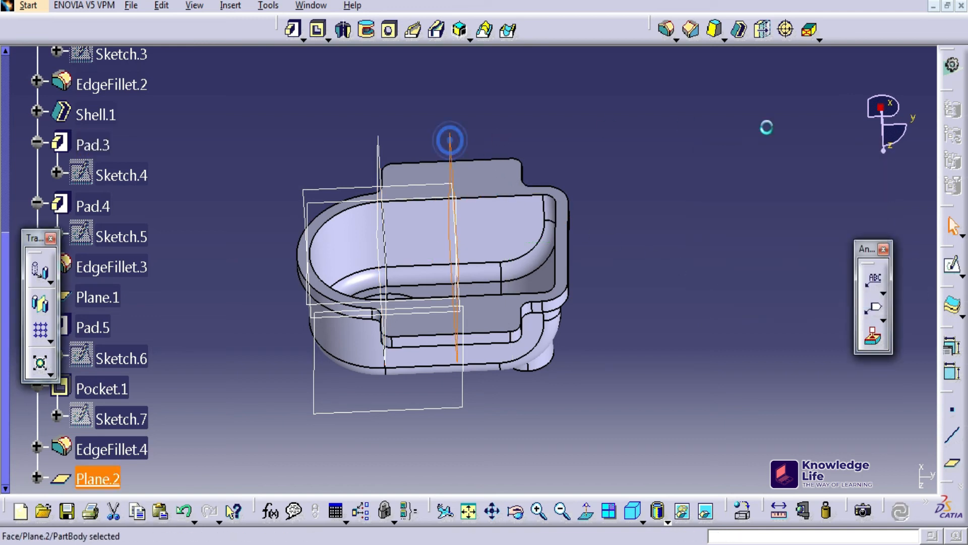
{"action": "left_click", "coordinate": [952, 264]}
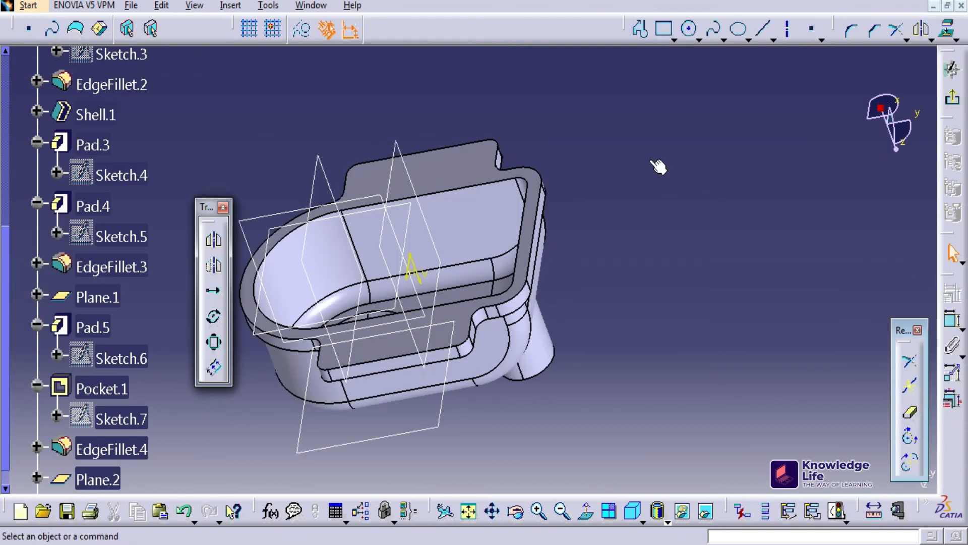
{"action": "middle_click_drag", "start_coordinate": [665, 179], "coordinate": [599, 15]}
{"action": "middle_click_drag", "start_coordinate": [567, 194], "coordinate": [390, 187]}
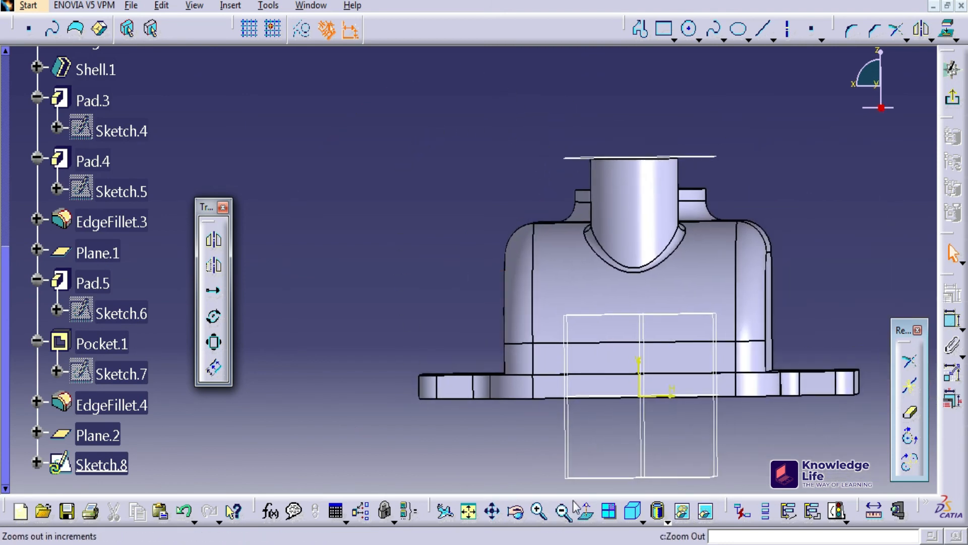
{"action": "left_click", "coordinate": [585, 514]}
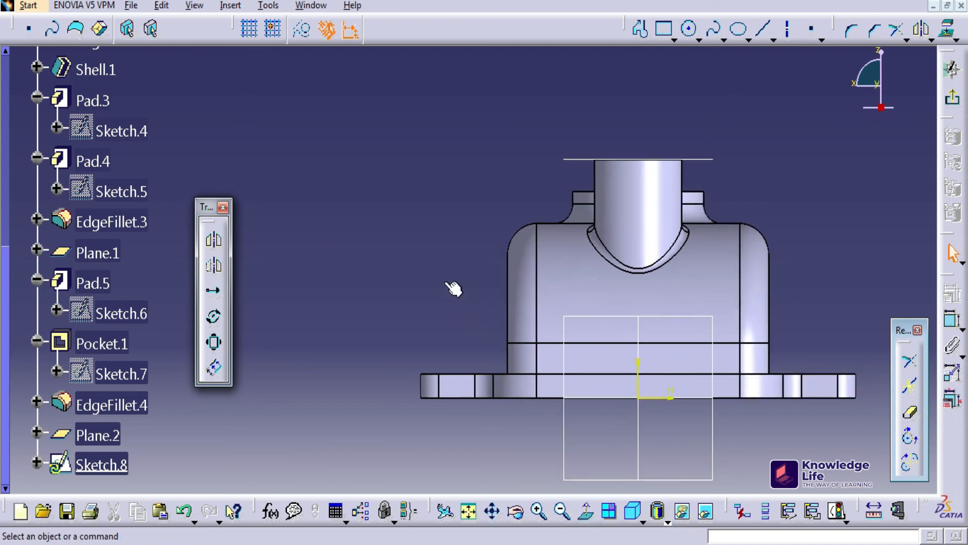
{"action": "left_click", "coordinate": [643, 31]}
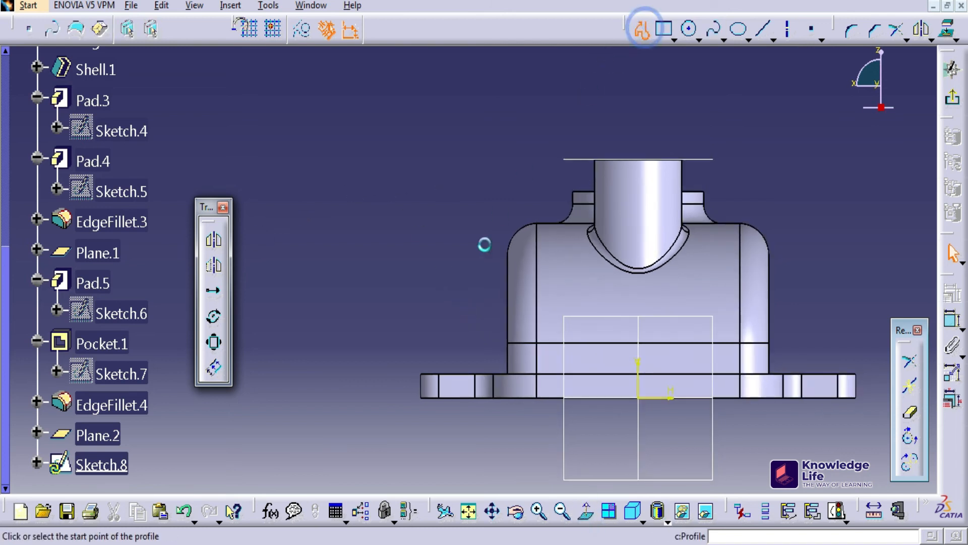
{"action": "left_click", "coordinate": [420, 372]}
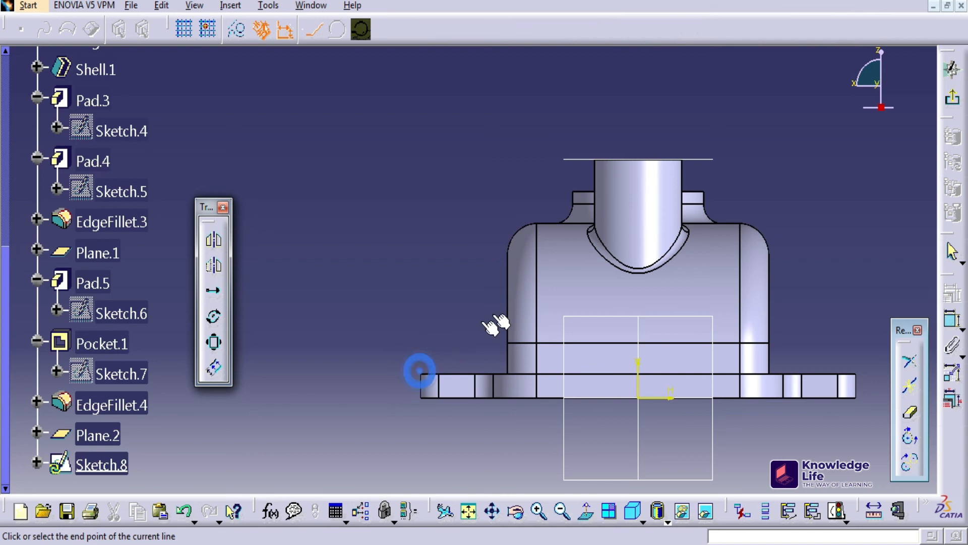
{"action": "double_click", "coordinate": [508, 289]}
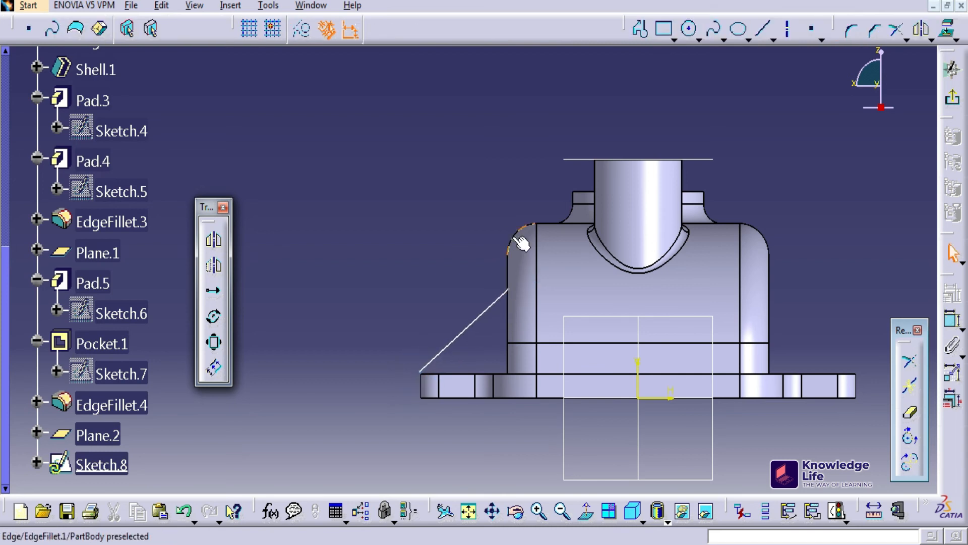
Step: Move the slanted line's upper end to the body's rounded corner and constrain the line tangent to that fillet arc
{"action": "left_click", "coordinate": [521, 296]}
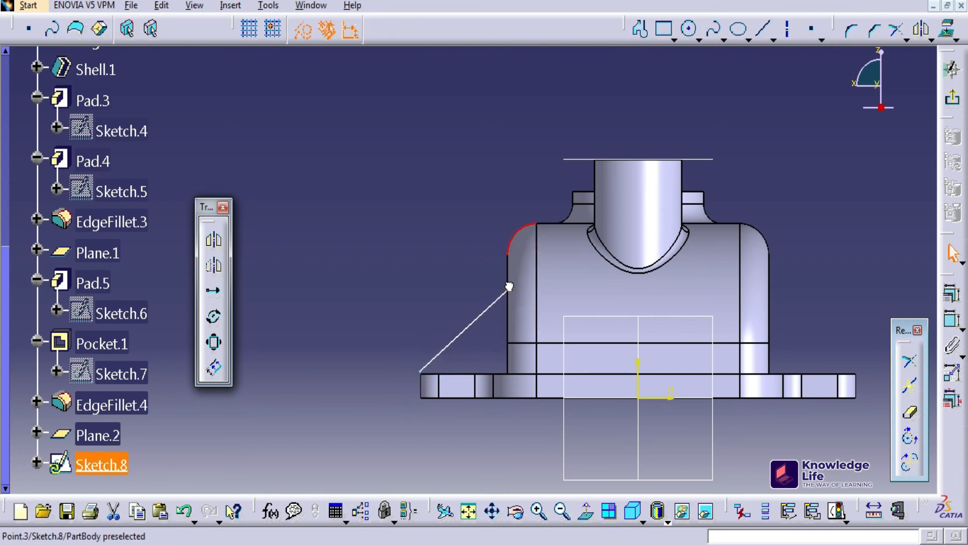
{"action": "left_click", "coordinate": [515, 232]}
{"action": "left_click", "coordinate": [525, 230]}
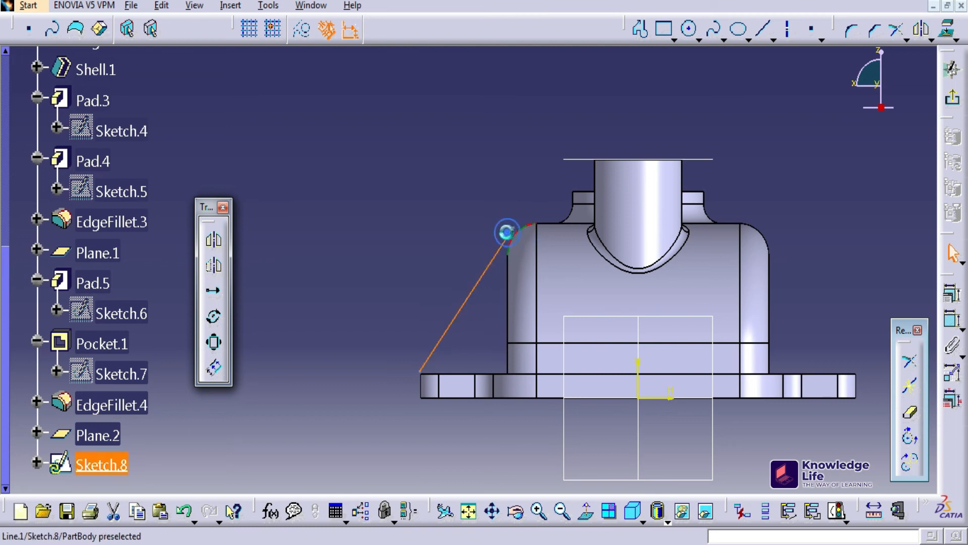
{"action": "left_click", "coordinate": [506, 232], "text": "ctrl"}
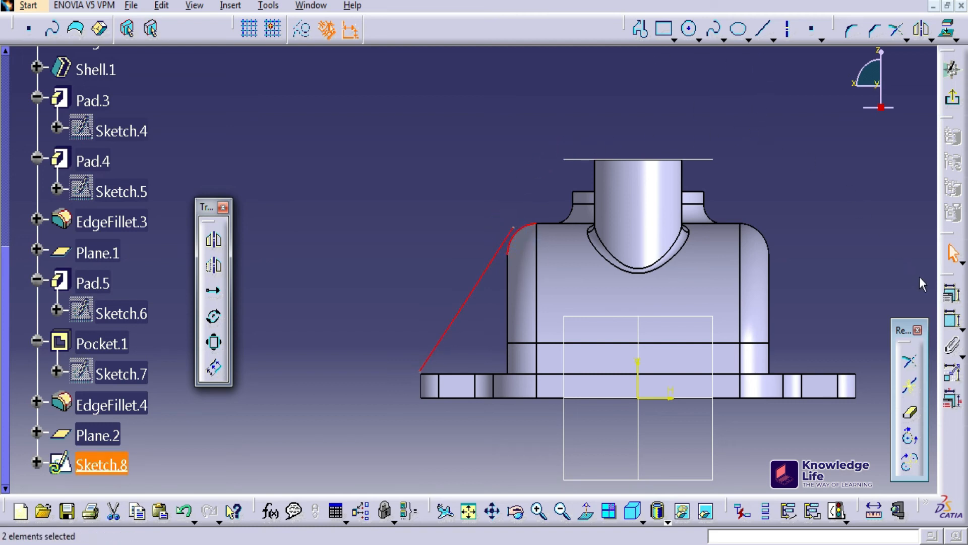
{"action": "left_click", "coordinate": [952, 323]}
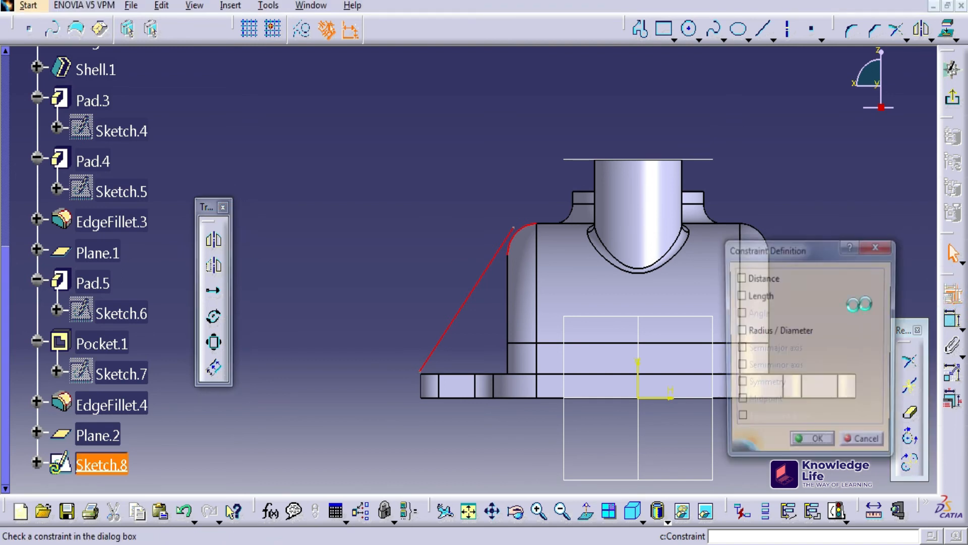
{"action": "left_click", "coordinate": [821, 331]}
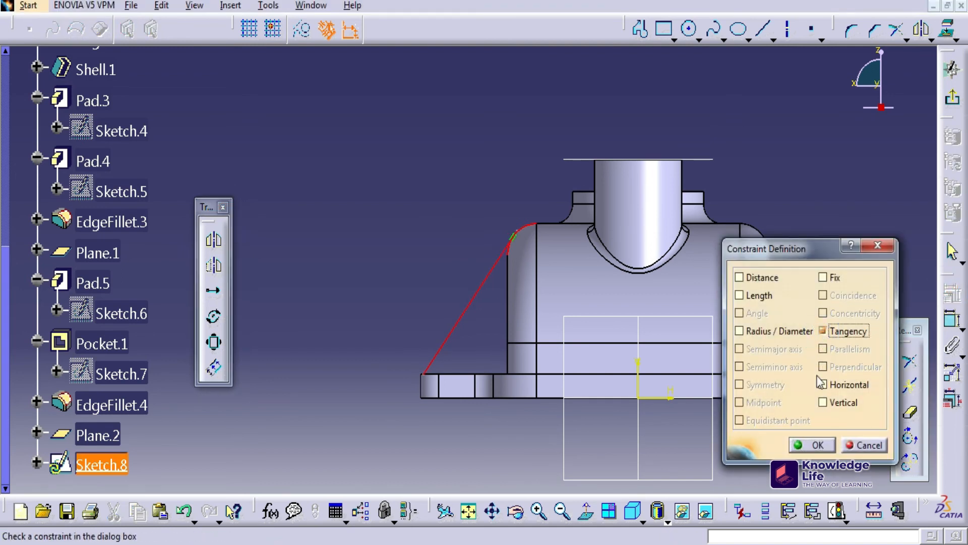
{"action": "left_click", "coordinate": [805, 446]}
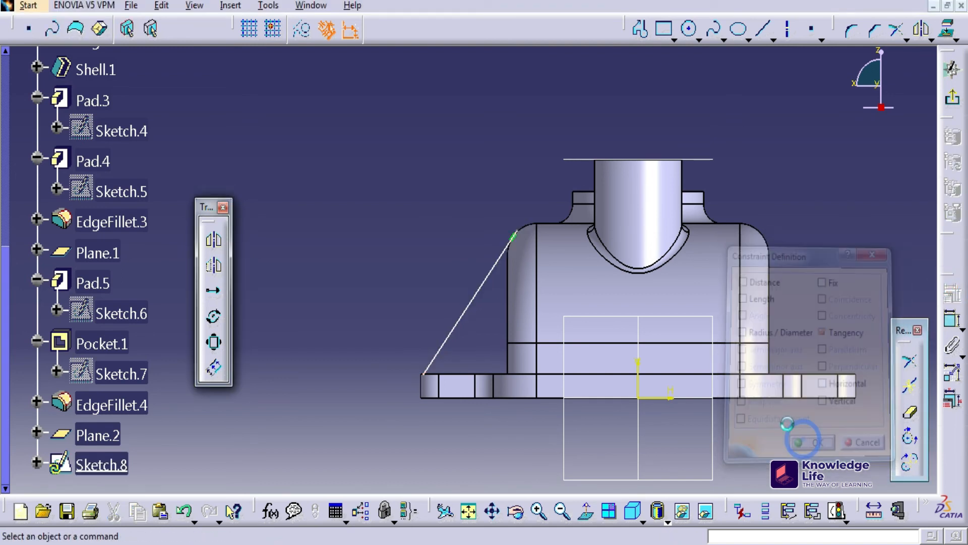
Step: Constrain the slanted line's lower end to be coincident with the side tab's upper outer corner
{"action": "left_click", "coordinate": [423, 381]}
{"action": "middle_click_drag", "start_coordinate": [391, 373], "coordinate": [409, 235]}
{"action": "left_click", "coordinate": [351, 270]}
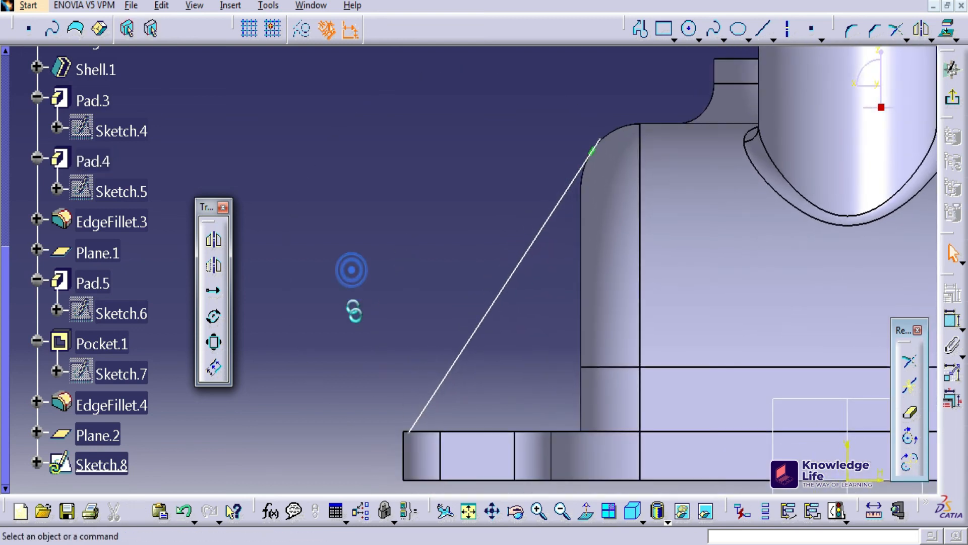
{"action": "left_click", "coordinate": [416, 433]}
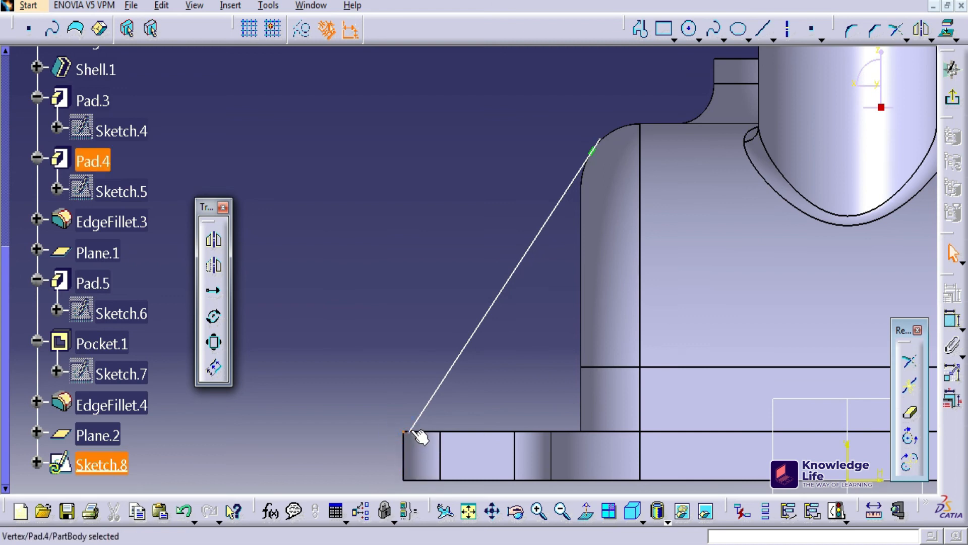
{"action": "left_click", "coordinate": [408, 433], "text": "ctrl"}
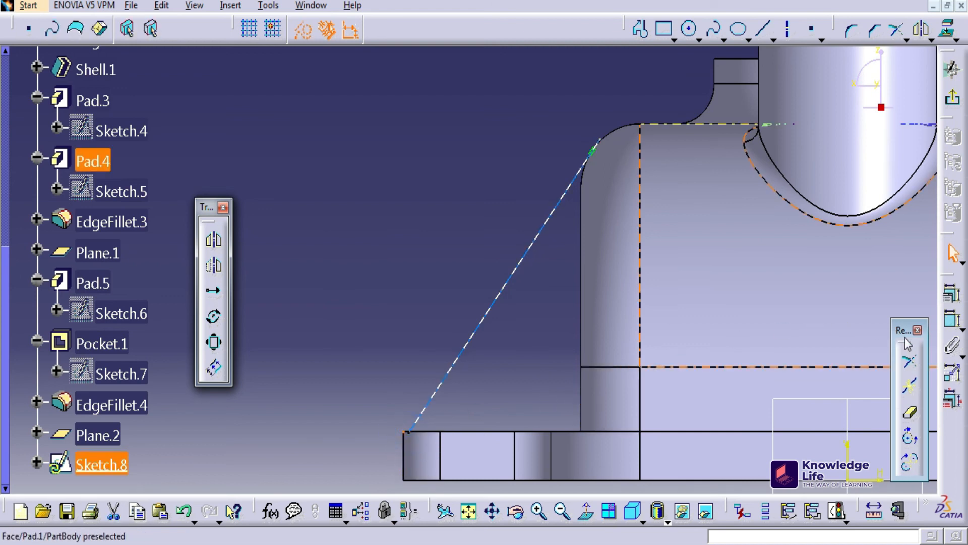
{"action": "left_click", "coordinate": [952, 325]}
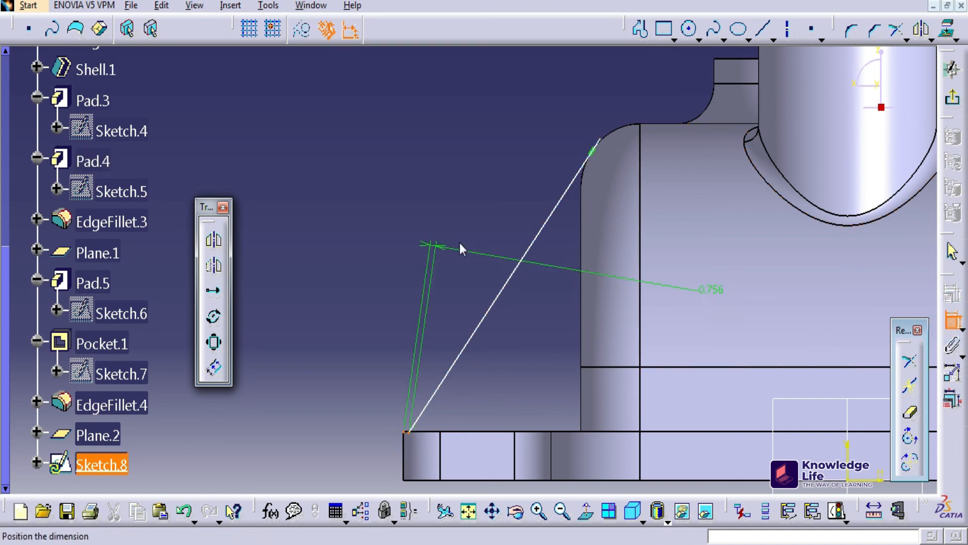
{"action": "right_click", "coordinate": [437, 231]}
{"action": "left_click", "coordinate": [458, 341]}
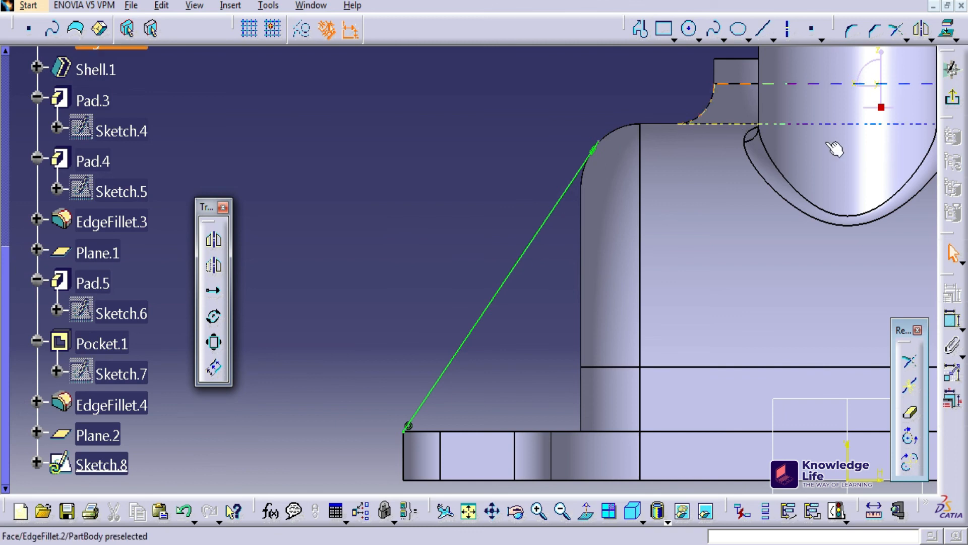
Step: Leave the sketch and create a From Side stiffener 4 mm thick from the slanted line profile, centred on its sketch plane
{"action": "left_click", "coordinate": [953, 101]}
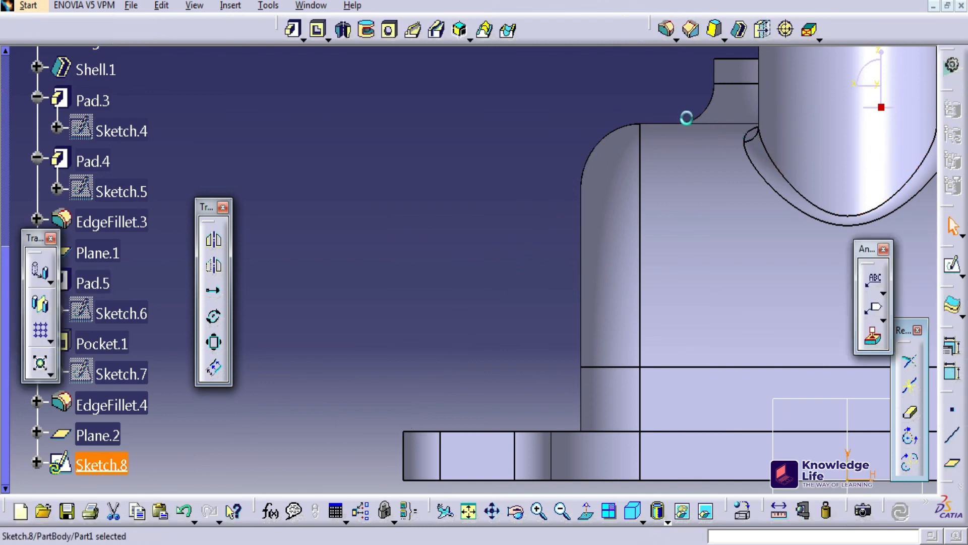
{"action": "mouse_move", "coordinate": [472, 52]}
{"action": "middle_mouse_down"}
{"action": "mouse_move", "coordinate": [483, 87]}
{"action": "mouse_move", "coordinate": [471, 41]}
{"action": "middle_mouse_up"}
{"action": "left_click", "coordinate": [469, 40]}
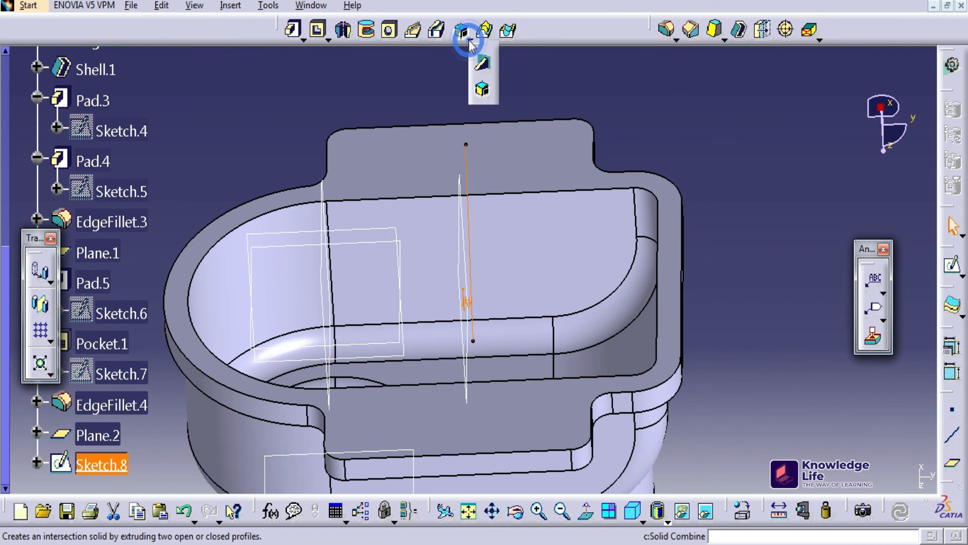
{"action": "left_click", "coordinate": [468, 41]}
{"action": "left_click", "coordinate": [469, 40]}
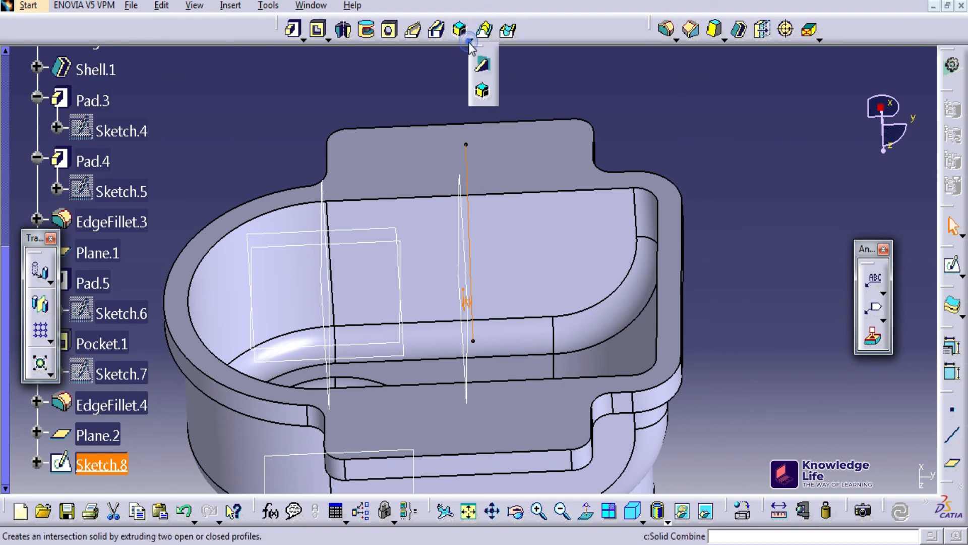
{"action": "left_click", "coordinate": [482, 63]}
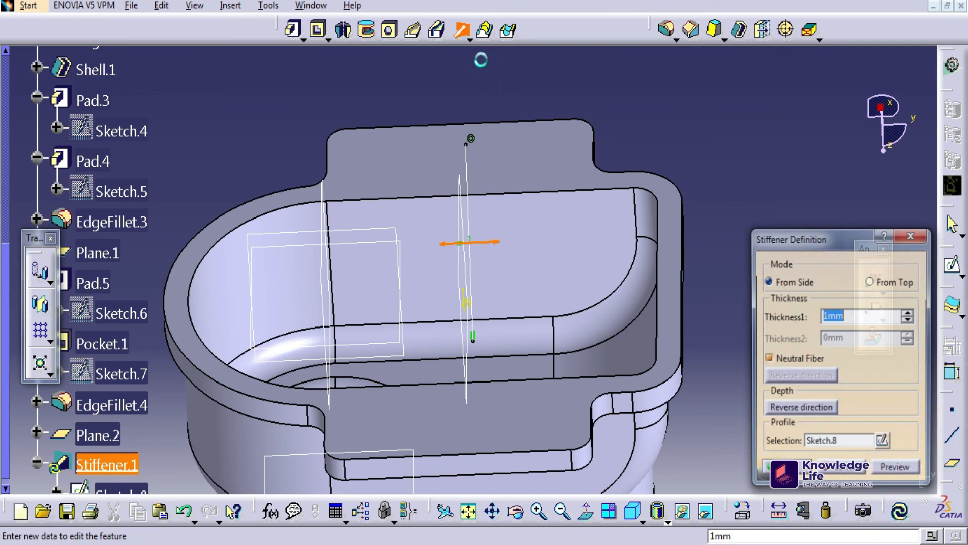
{"action": "mouse_move", "coordinate": [646, 98]}
{"action": "middle_mouse_down"}
{"action": "mouse_move", "coordinate": [547, 180]}
{"action": "mouse_move", "coordinate": [339, 216]}
{"action": "mouse_move", "coordinate": [204, 201]}
{"action": "mouse_move", "coordinate": [235, 77]}
{"action": "mouse_move", "coordinate": [399, 65]}
{"action": "mouse_move", "coordinate": [633, 244]}
{"action": "mouse_move", "coordinate": [660, 190]}
{"action": "mouse_move", "coordinate": [646, 157]}
{"action": "middle_mouse_up"}
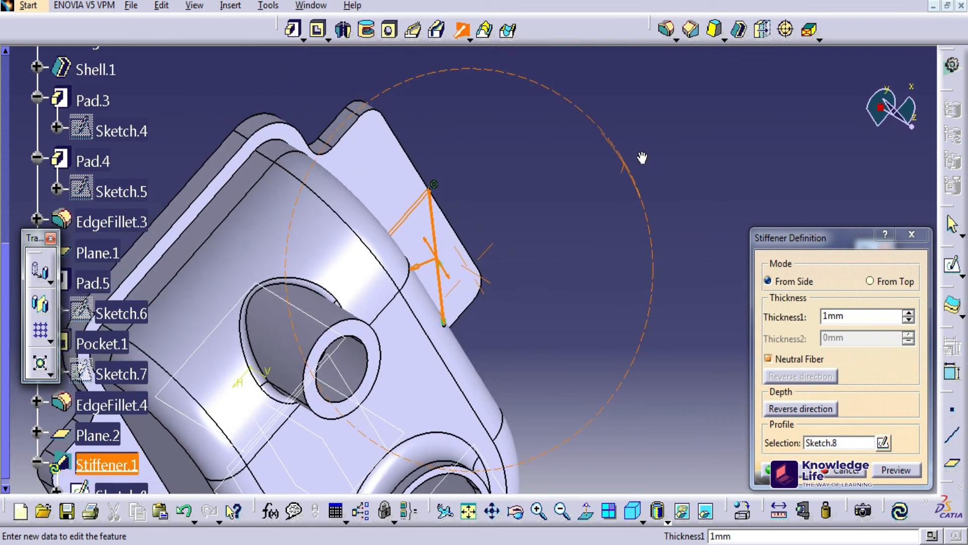
{"action": "middle_click_drag", "start_coordinate": [633, 224], "coordinate": [529, 217]}
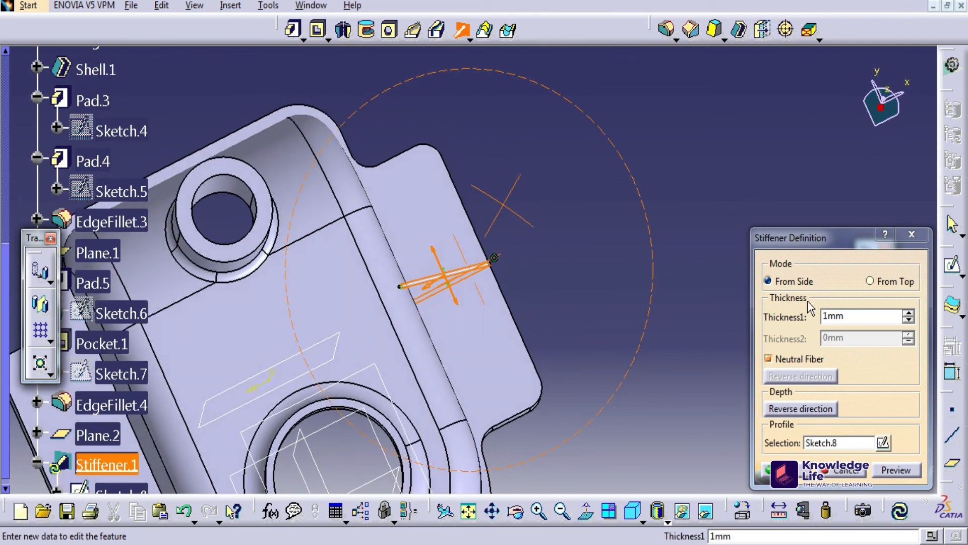
{"action": "double_click", "coordinate": [850, 322]}
{"action": "type", "text": "4"}
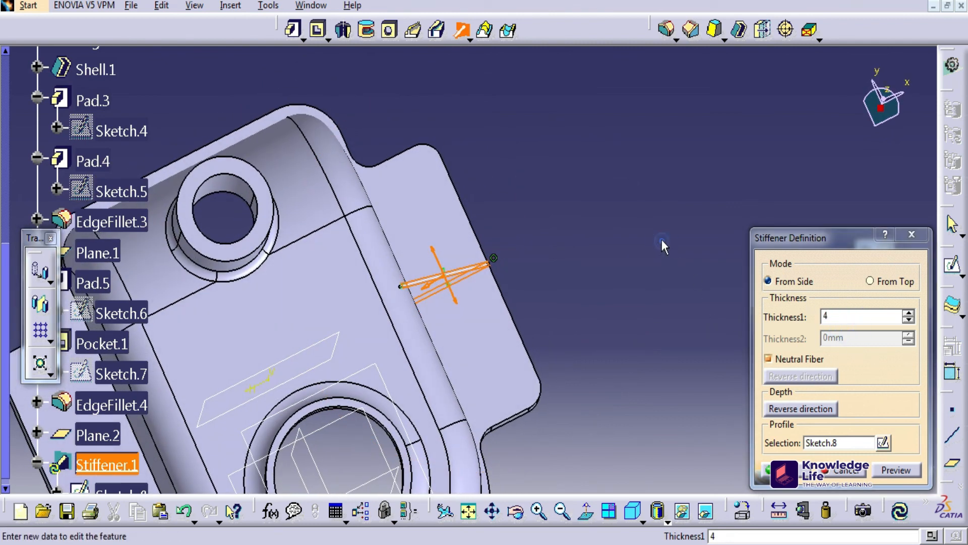
{"action": "key", "text": "Return"}
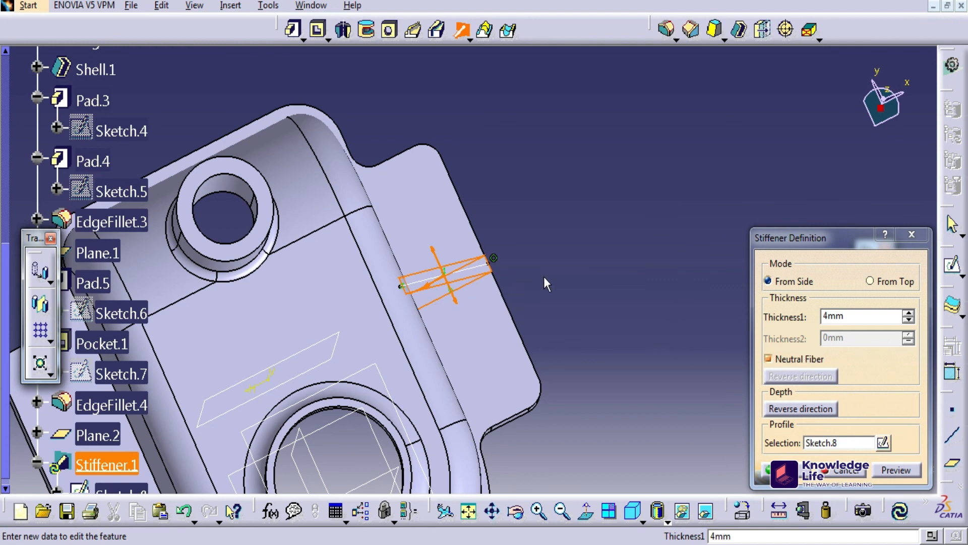
{"action": "middle_click_drag", "start_coordinate": [634, 249], "coordinate": [704, 143]}
{"action": "left_click", "coordinate": [807, 474]}
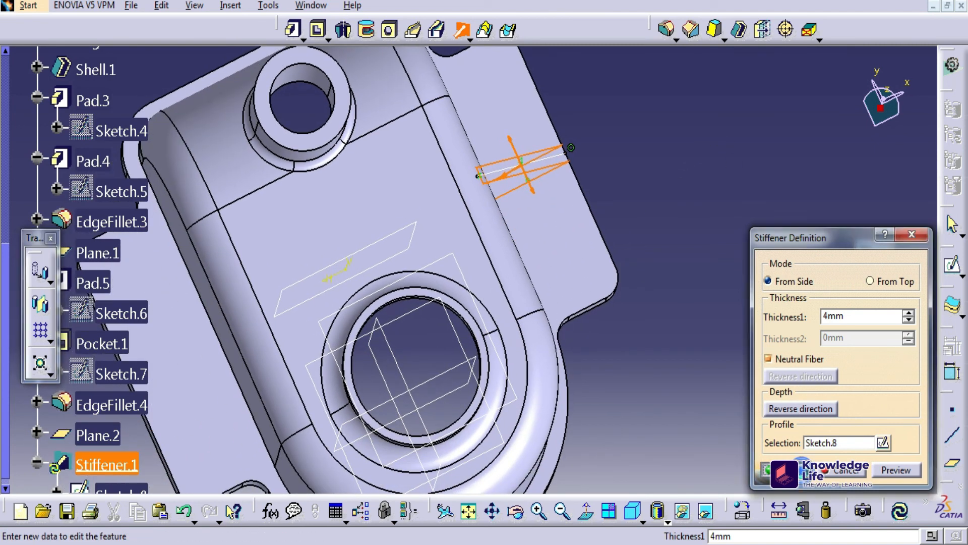
Step: Mirror the current solid about the yz plane to repeat the stiffener rib on the opposite side tab
{"action": "middle_click_drag", "start_coordinate": [683, 340], "coordinate": [747, 338]}
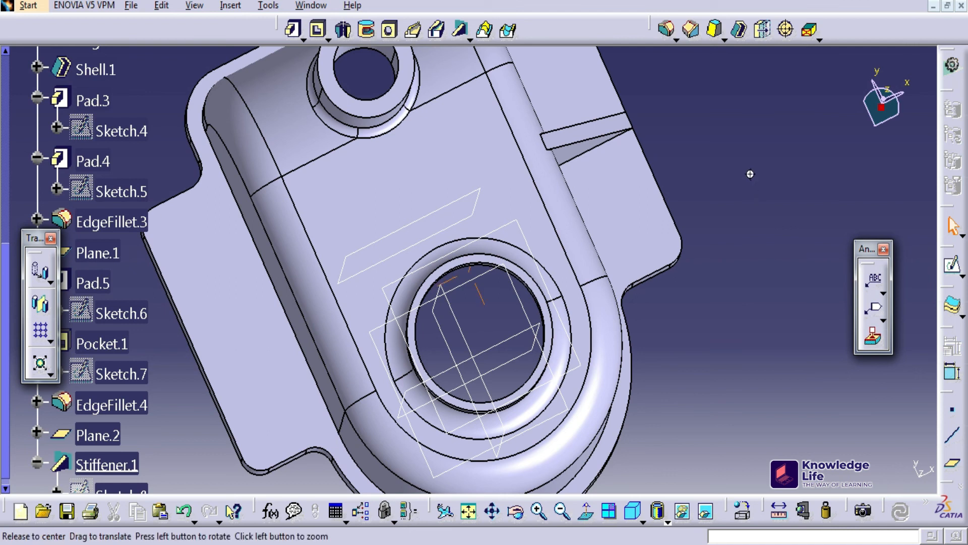
{"action": "middle_click", "coordinate": [750, 174]}
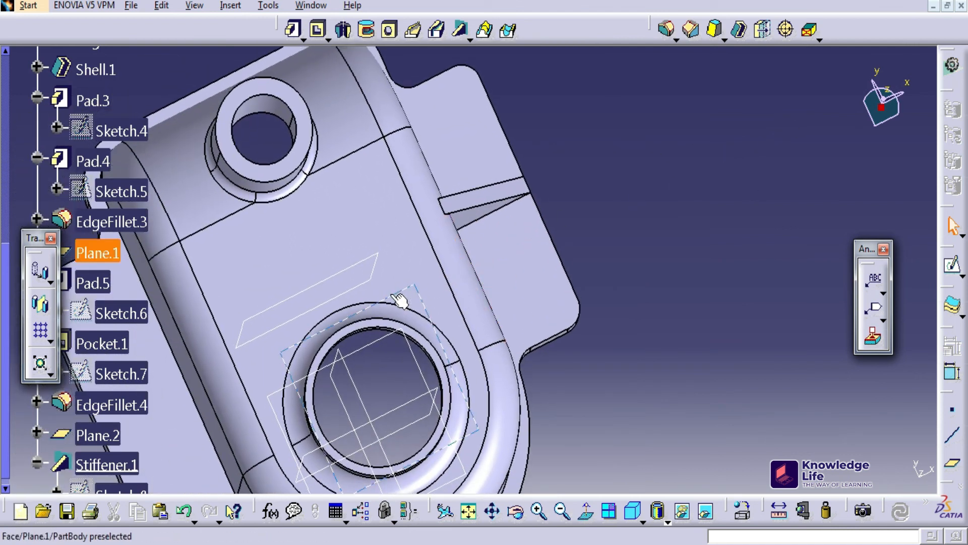
{"action": "scroll", "coordinate": [252, 351], "scroll_direction": "down", "scroll_amount": 3}
{"action": "left_click", "coordinate": [40, 271]}
{"action": "left_click_drag", "start_coordinate": [698, 187], "coordinate": [686, 186]}
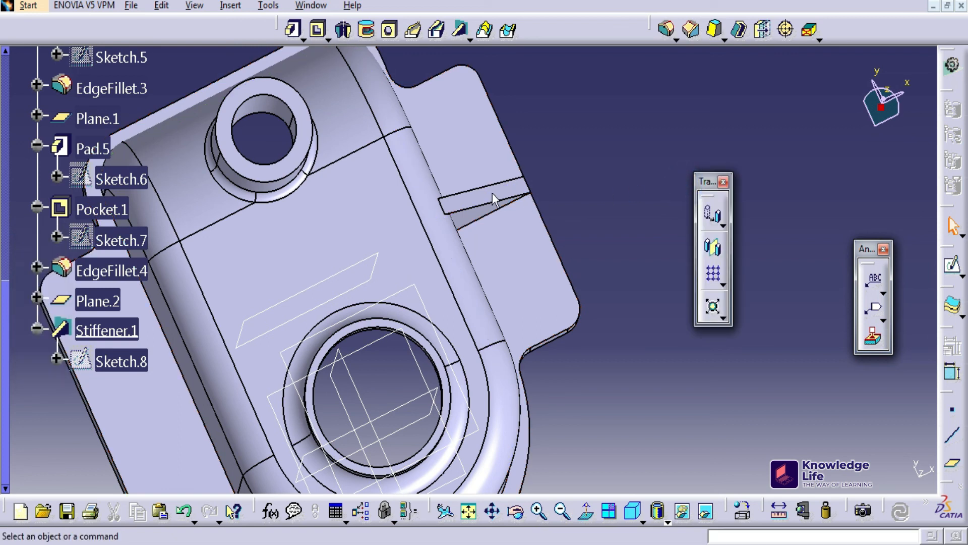
{"action": "left_click", "coordinate": [474, 194]}
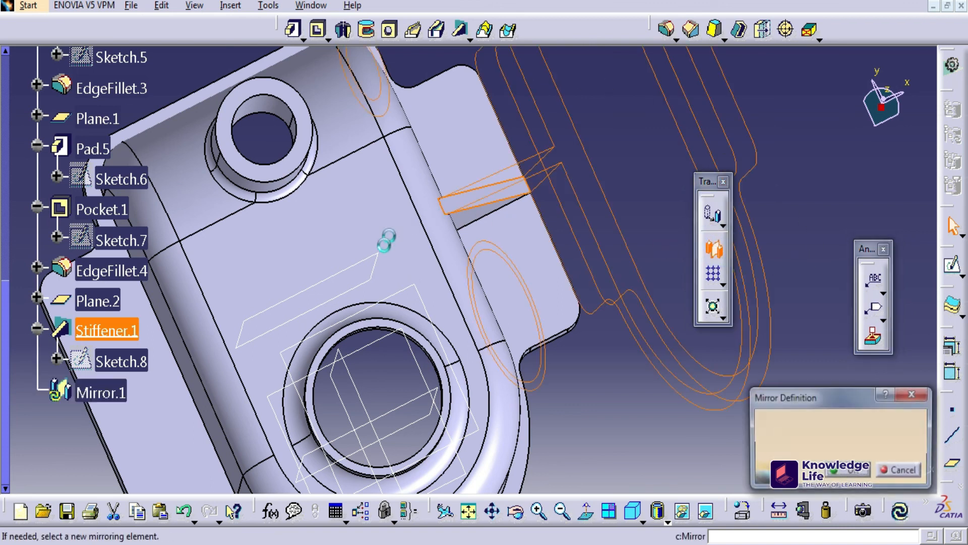
{"action": "left_click", "coordinate": [360, 396]}
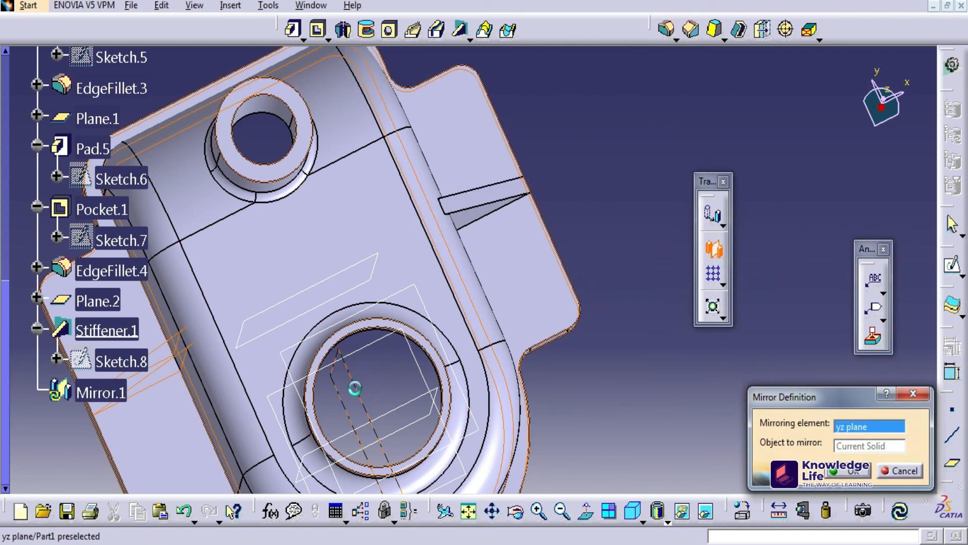
{"action": "left_click", "coordinate": [850, 471]}
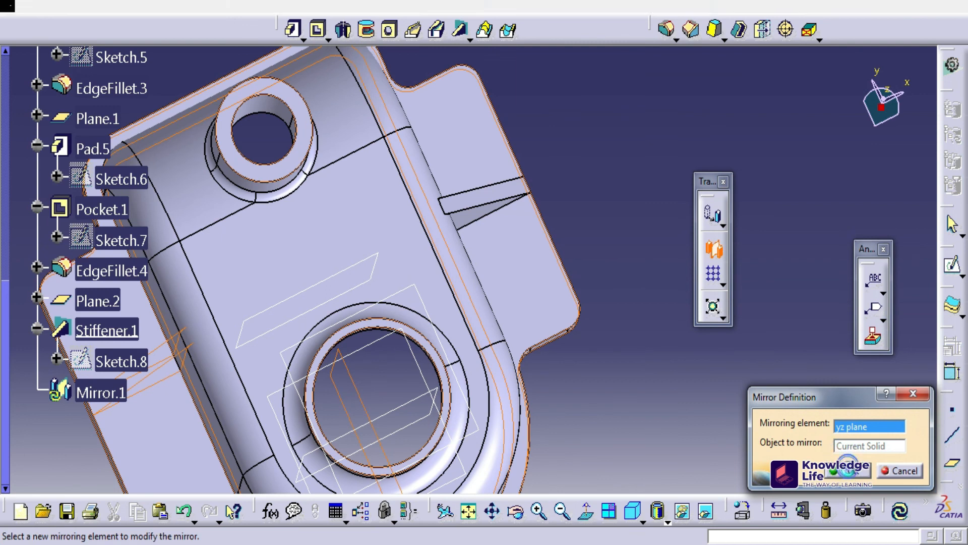
Step: Hide all planes and switch the part's display to plain shading without edges
{"action": "left_click", "coordinate": [268, 5]}
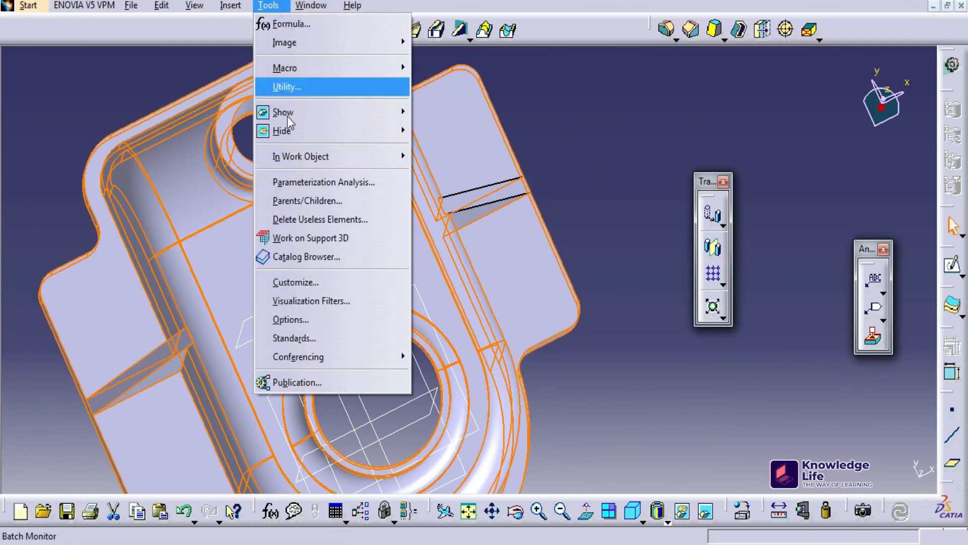
{"action": "mouse_move", "coordinate": [286, 132]}
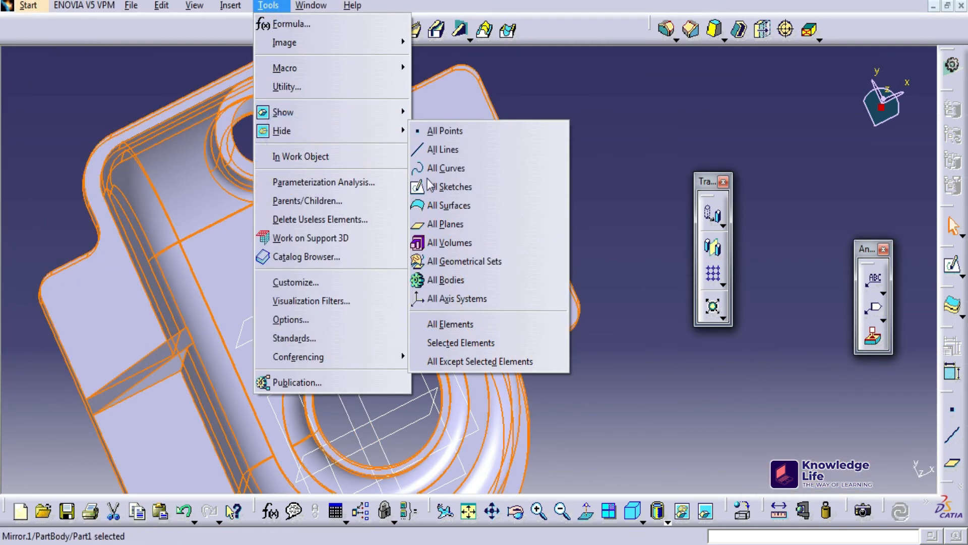
{"action": "left_click", "coordinate": [446, 223]}
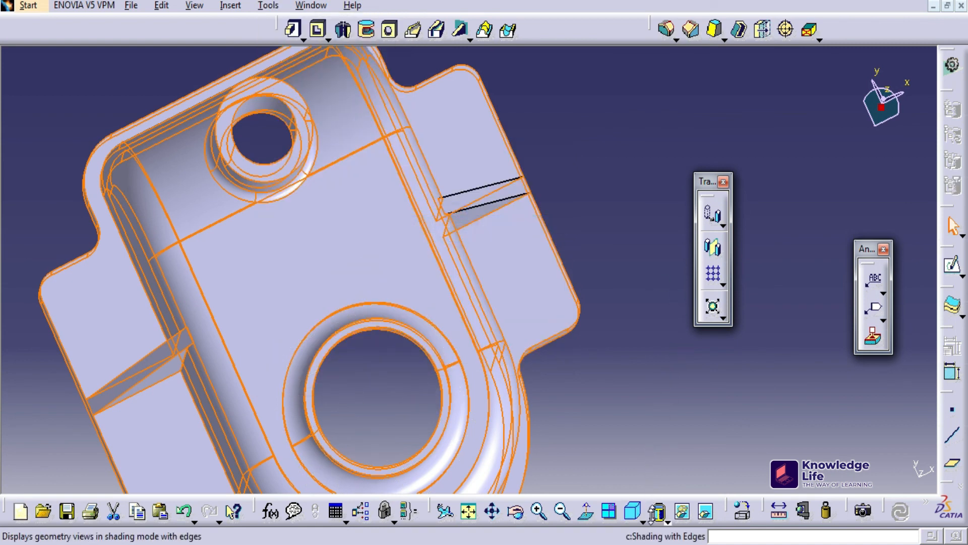
{"action": "left_click", "coordinate": [668, 521]}
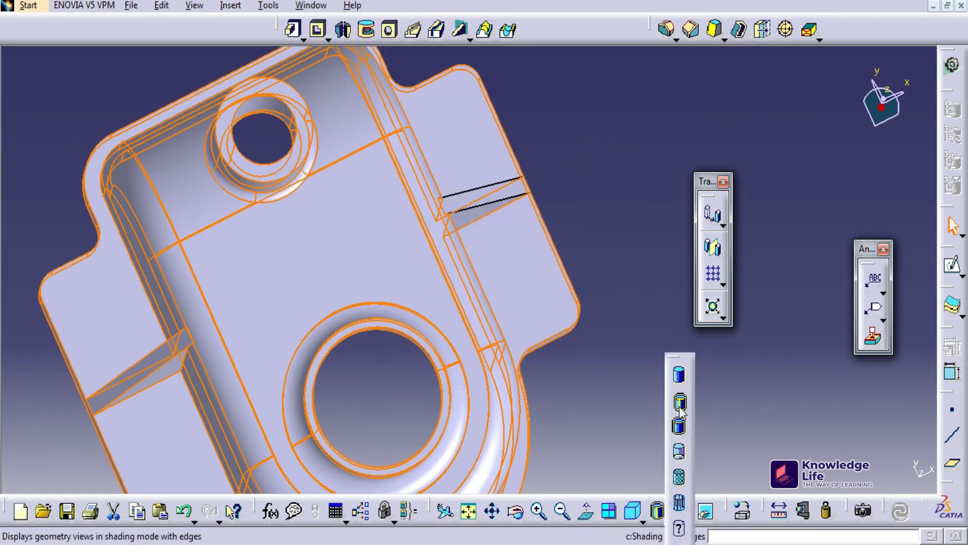
{"action": "left_click", "coordinate": [668, 357]}
Step: Examine the whole part from the outside, including the bosses, rim flange, side tab and stiffener rib
{"action": "mouse_move", "coordinate": [616, 223]}
{"action": "middle_mouse_down"}
{"action": "mouse_move", "coordinate": [616, 156]}
{"action": "mouse_move", "coordinate": [628, 128]}
{"action": "mouse_move", "coordinate": [253, 313]}
{"action": "mouse_move", "coordinate": [250, 300]}
{"action": "middle_mouse_up"}
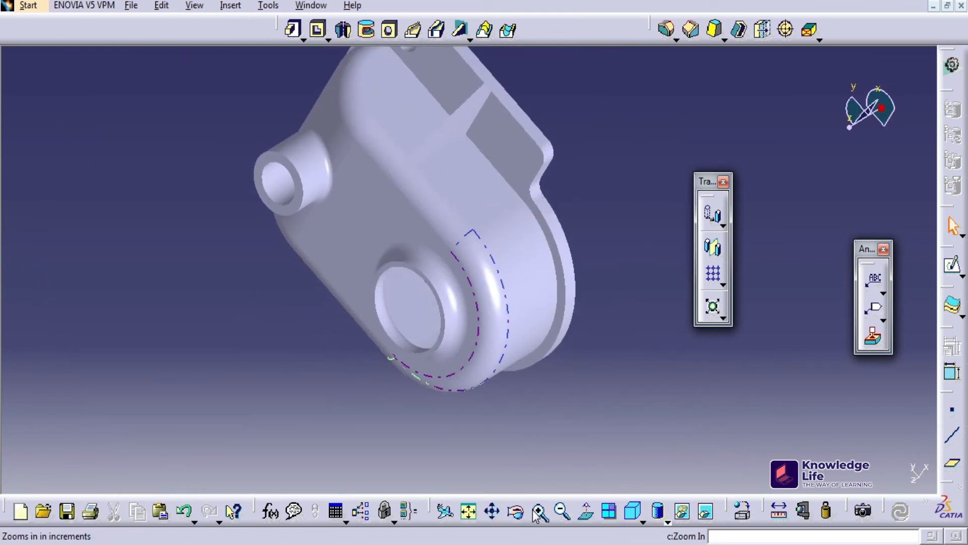
{"action": "left_click", "coordinate": [562, 511]}
{"action": "left_click", "coordinate": [515, 511]}
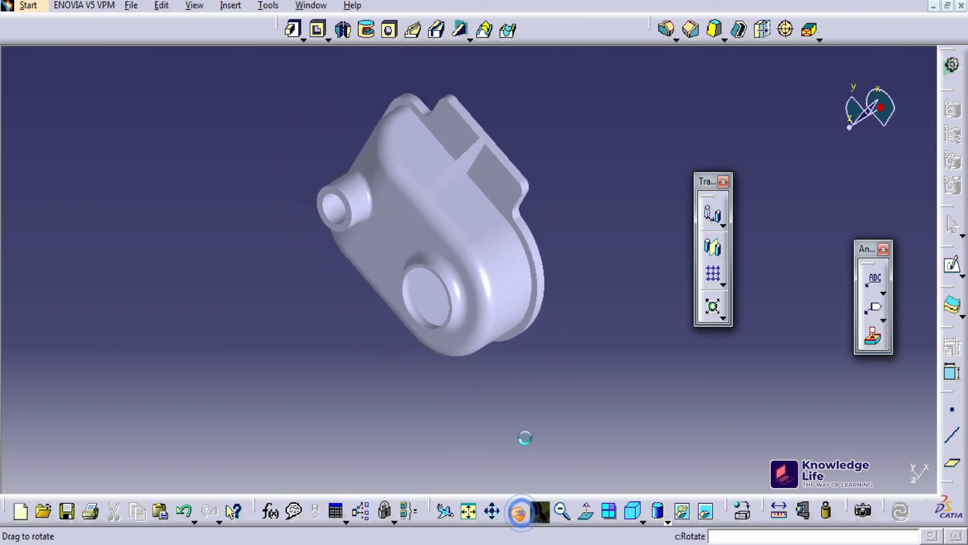